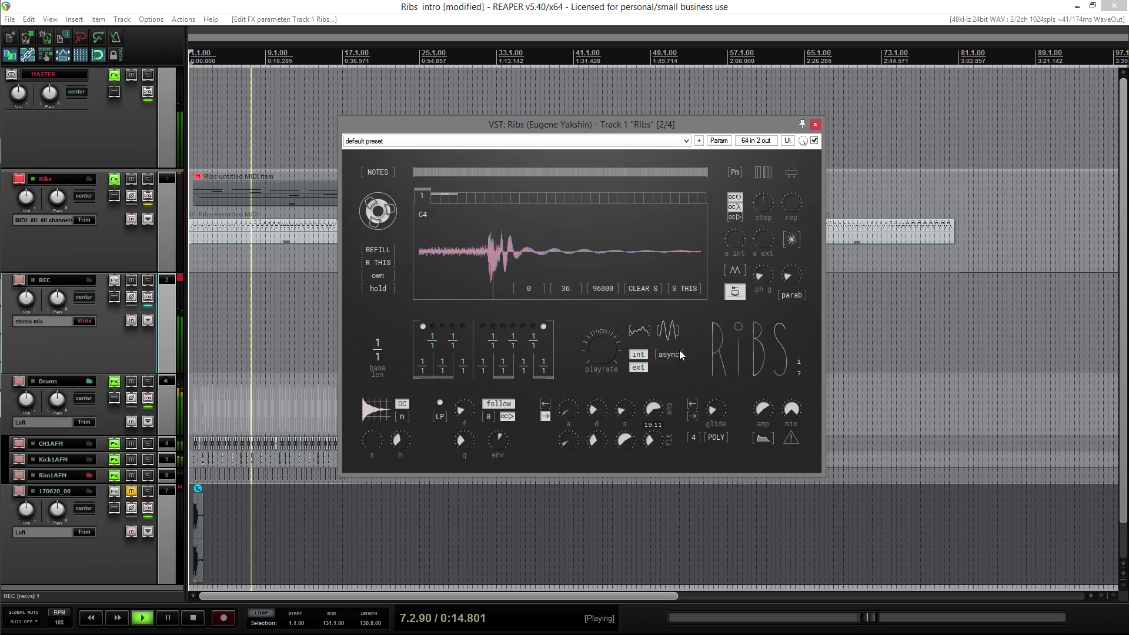
Raise the filter envelope amount, the step amount and the e int amount in the Ribs plugin
{"action": "left_click_drag", "start_coordinate": [500, 446], "coordinate": [513, 421]}
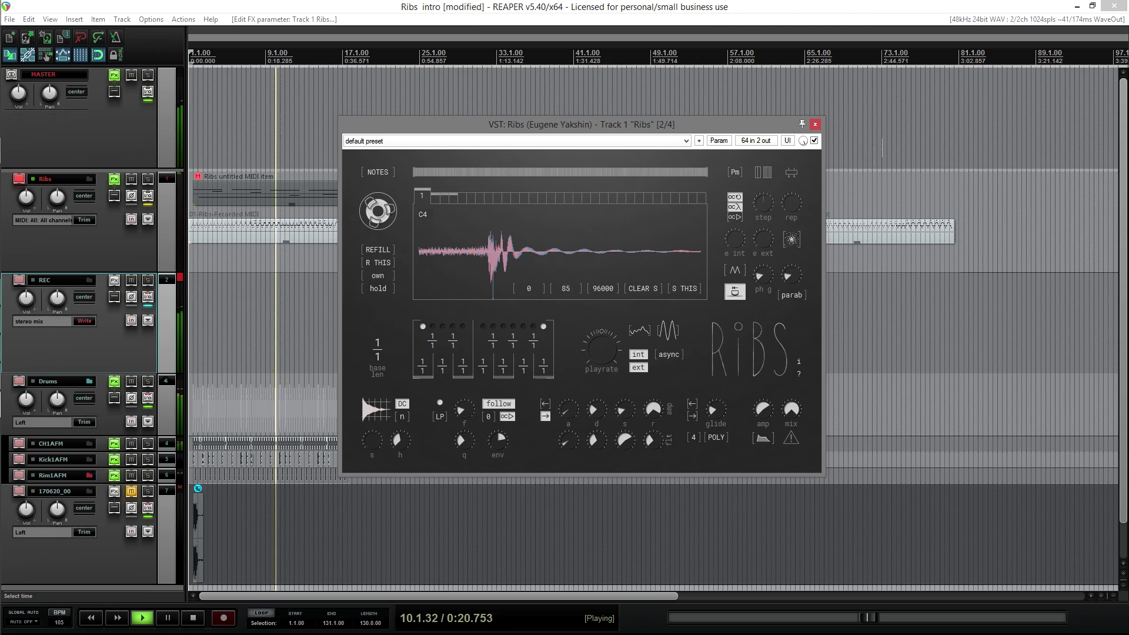
{"action": "left_click_drag", "start_coordinate": [768, 210], "coordinate": [792, 144]}
{"action": "left_click_drag", "start_coordinate": [735, 241], "coordinate": [753, 212]}
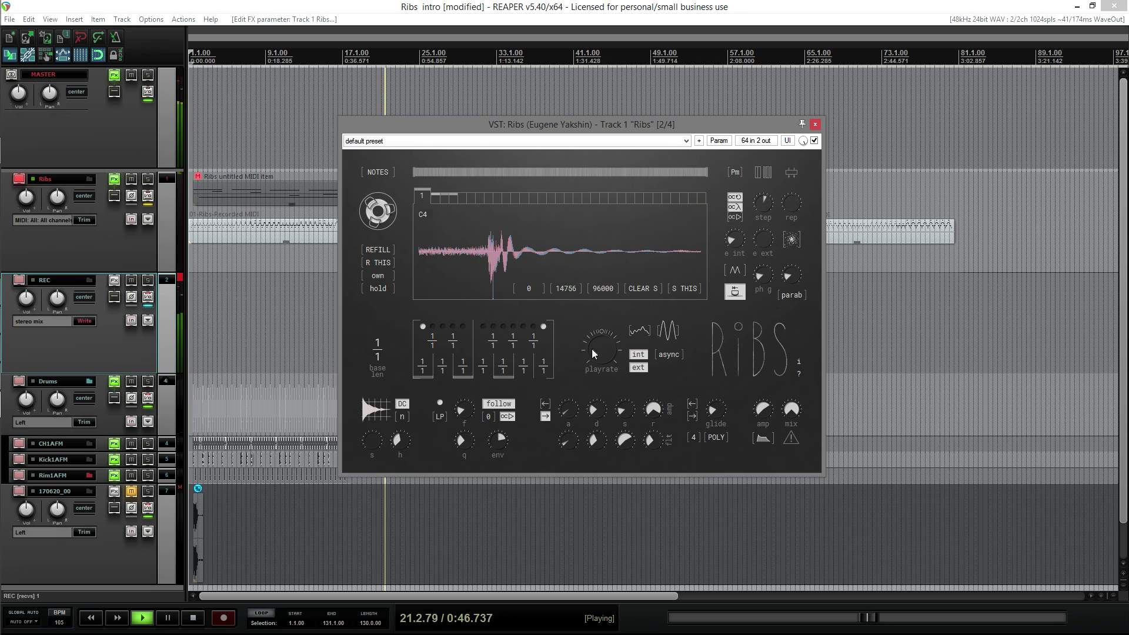
Set the playrate to about 0.354, raise the e ext amount and set rep to 19
{"action": "left_click_drag", "start_coordinate": [602, 348], "coordinate": [599, 358]}
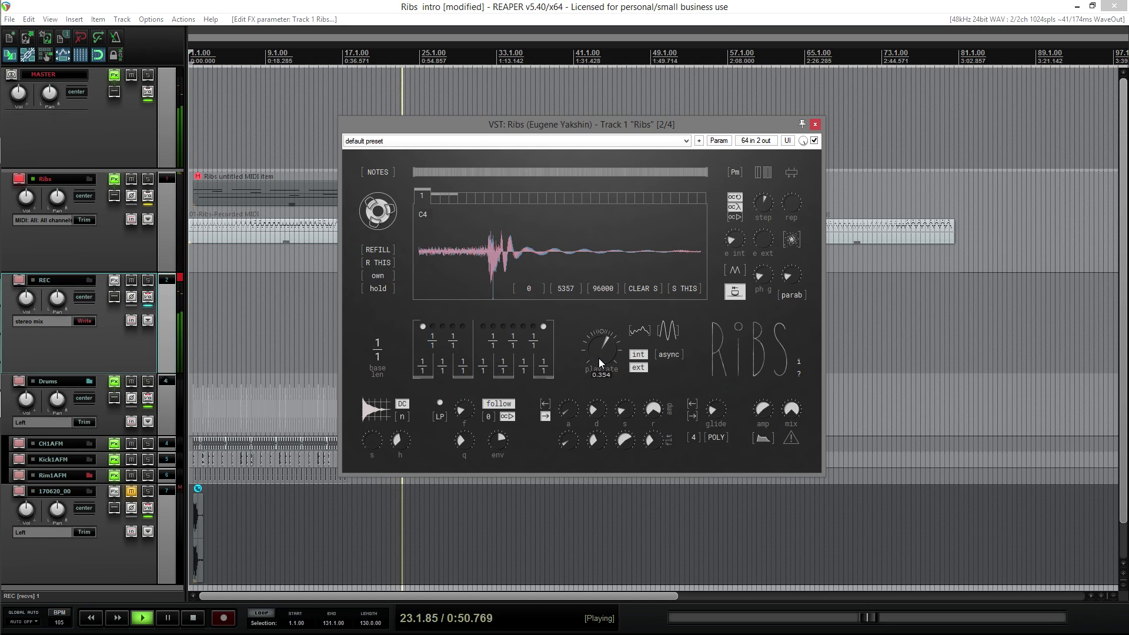
{"action": "left_click_drag", "start_coordinate": [731, 244], "coordinate": [735, 247]}
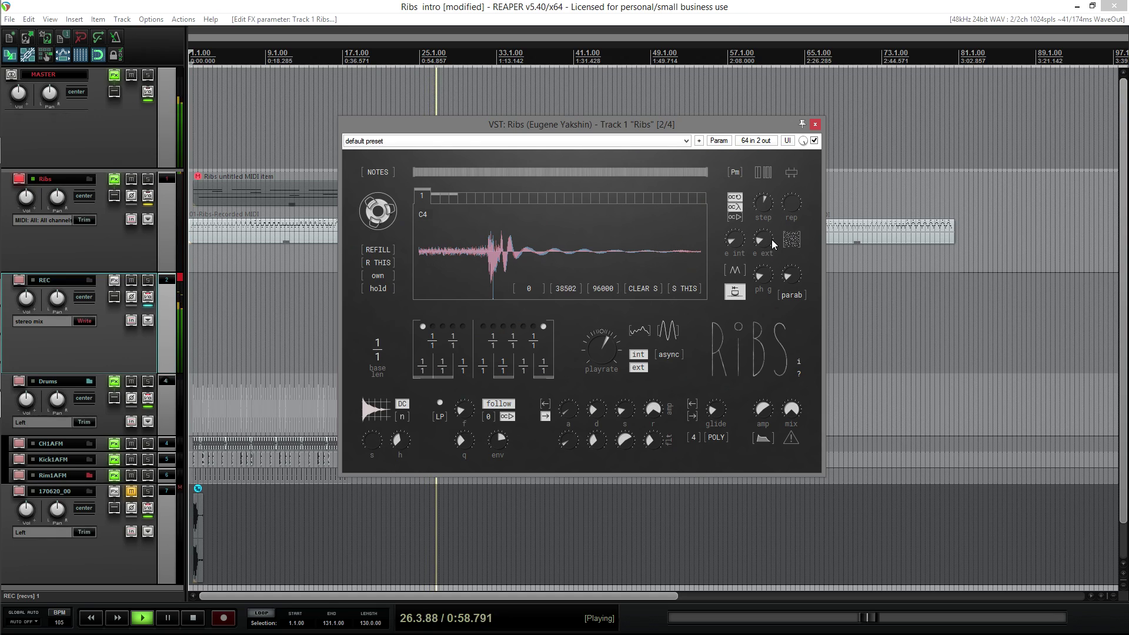
{"action": "mouse_move", "coordinate": [799, 207]}
{"action": "left_click_drag", "start_coordinate": [798, 205], "coordinate": [805, 184]}
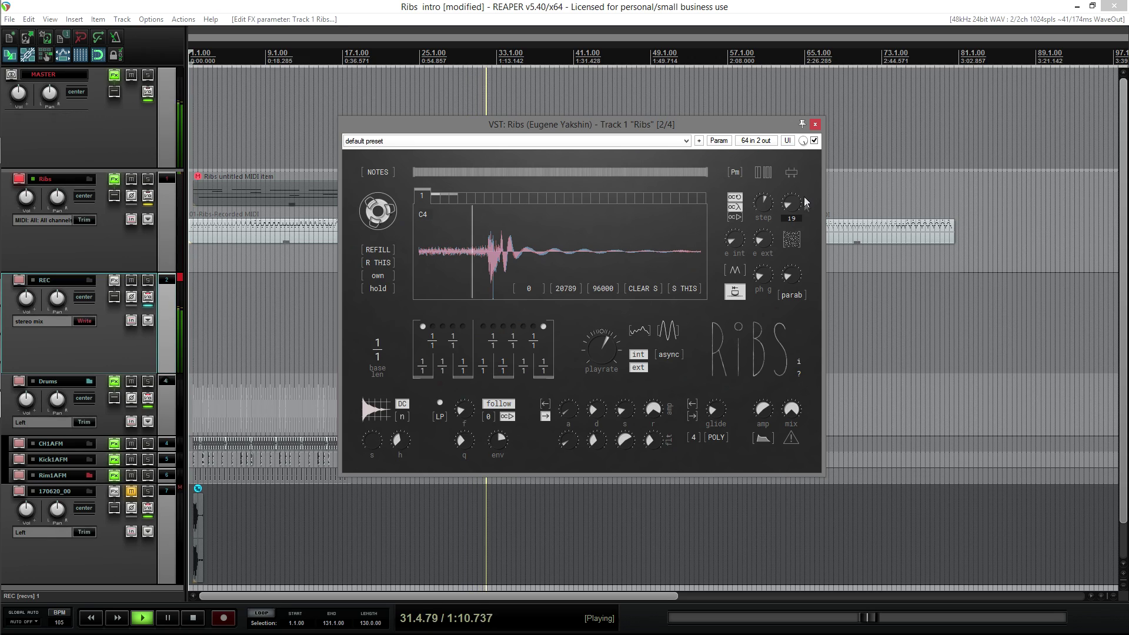
Select the sample section after the main transient, from about 21616 to 23341
{"action": "left_click", "coordinate": [496, 279]}
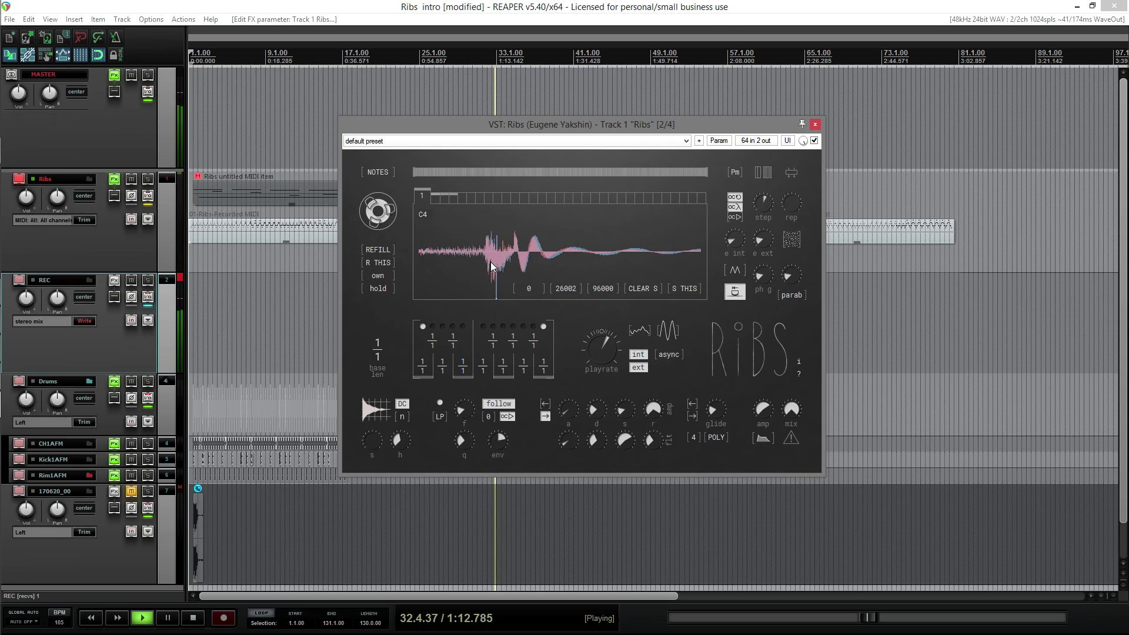
{"action": "scroll", "coordinate": [491, 262], "scroll_direction": "up", "scroll_amount": 3}
{"action": "mouse_move", "coordinate": [534, 262]}
{"action": "left_mouse_down"}
{"action": "mouse_move", "coordinate": [569, 263]}
{"action": "mouse_move", "coordinate": [511, 262]}
{"action": "mouse_move", "coordinate": [650, 263]}
{"action": "mouse_move", "coordinate": [416, 263]}
{"action": "mouse_move", "coordinate": [663, 253]}
{"action": "left_mouse_up"}
{"action": "right_click", "coordinate": [568, 263]}
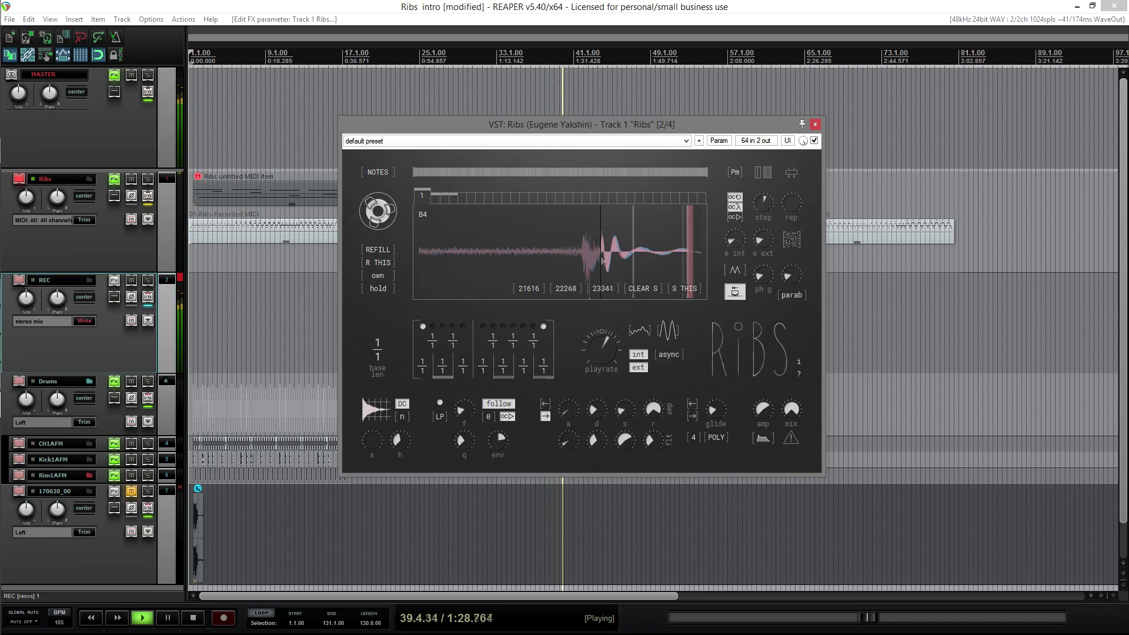
Adjust the e int amount, select the sample from about 21269 to 22556 and set the selection scope to S ALL
{"action": "left_click_drag", "start_coordinate": [768, 238], "coordinate": [738, 250]}
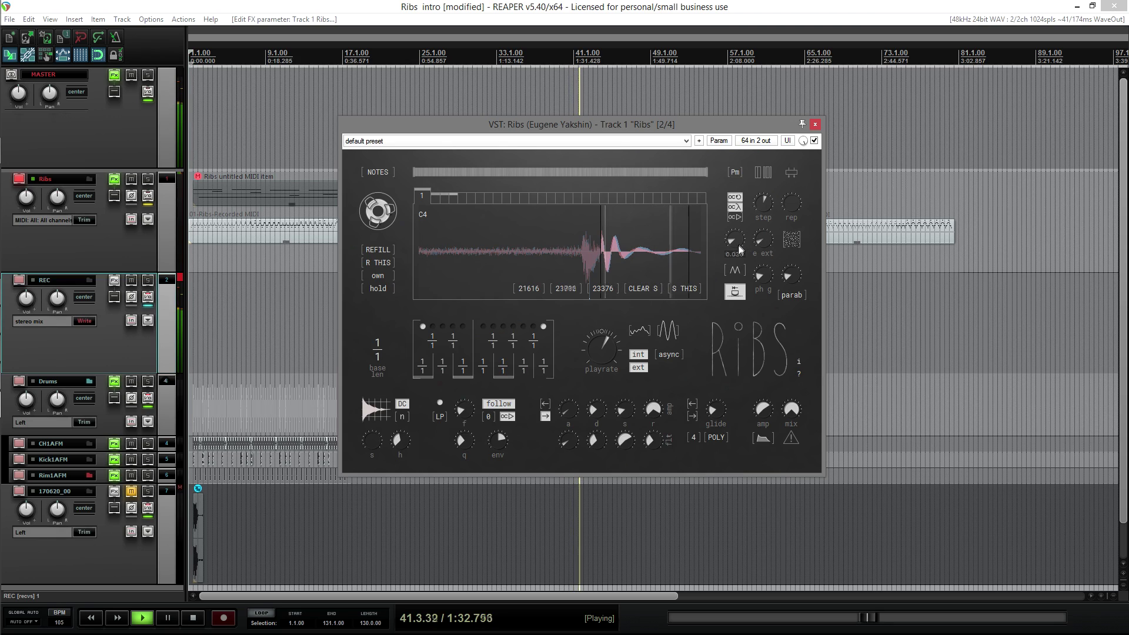
{"action": "mouse_move", "coordinate": [612, 339]}
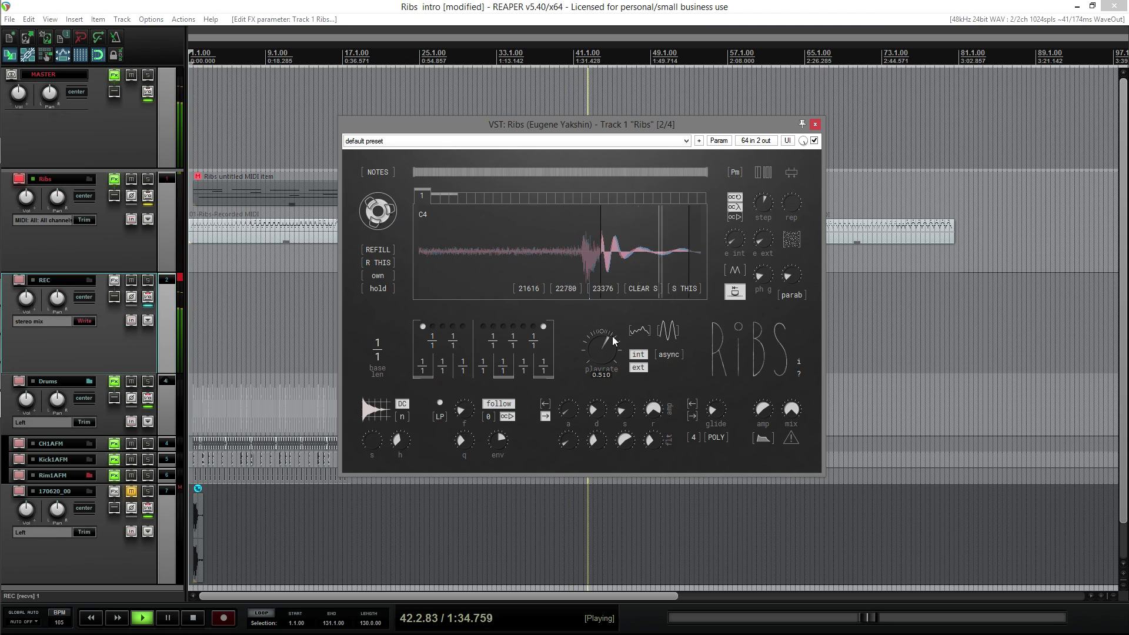
{"action": "left_click_drag", "start_coordinate": [583, 266], "coordinate": [650, 266]}
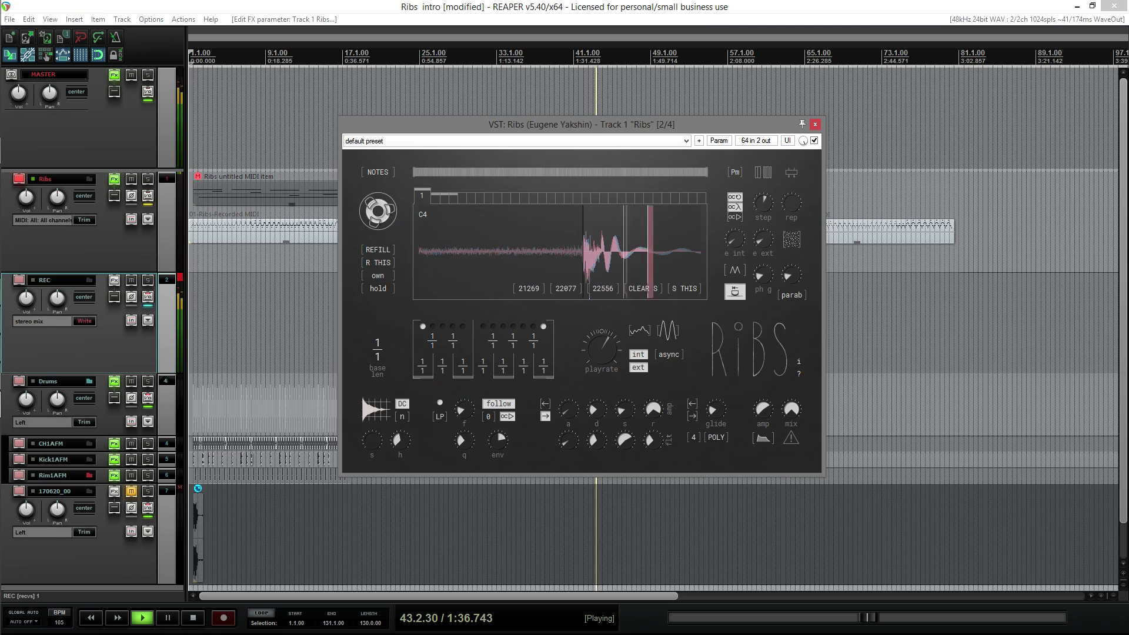
{"action": "left_click", "coordinate": [683, 289]}
Try different sample selections around the main transient, ending with one from about 21183 to 22486
{"action": "left_click_drag", "start_coordinate": [459, 264], "coordinate": [650, 264]}
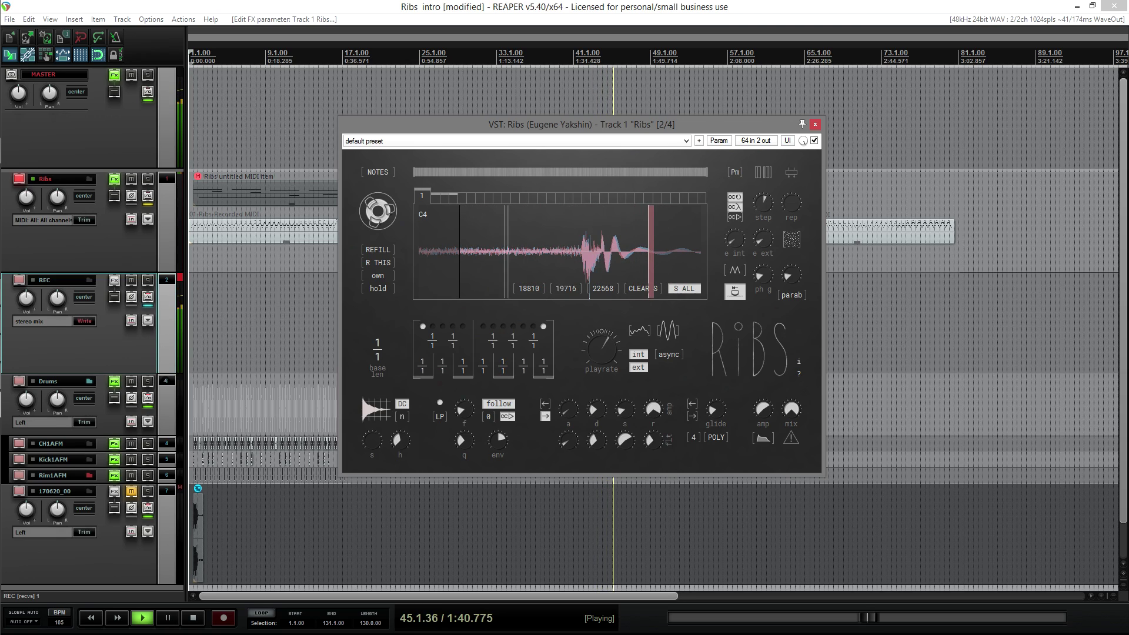
{"action": "left_click", "coordinate": [584, 264]}
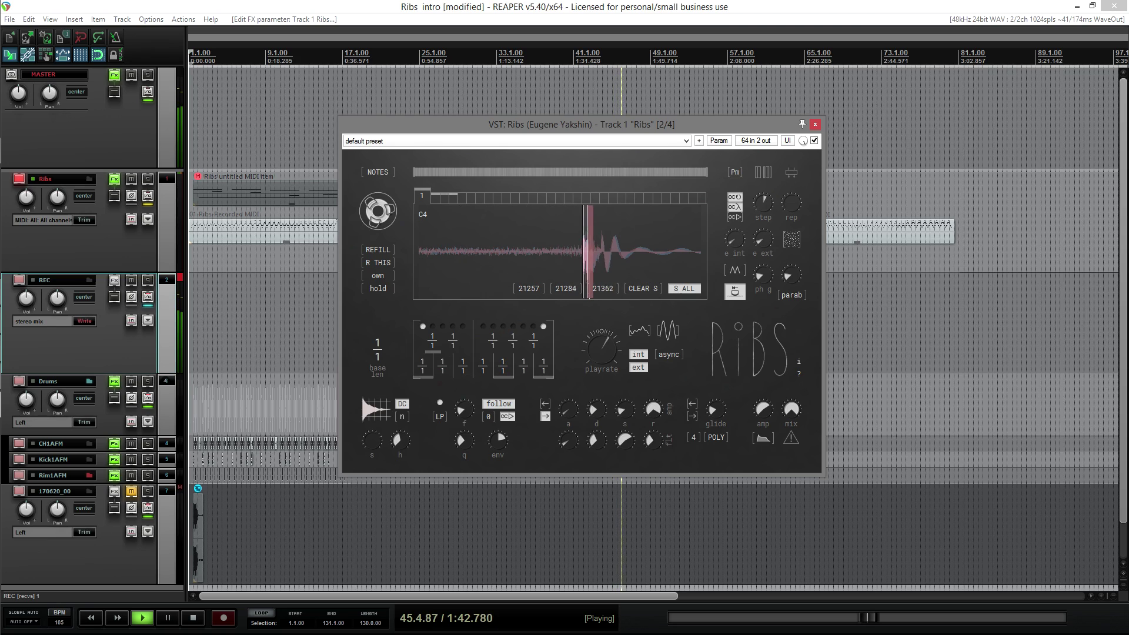
{"action": "left_click", "coordinate": [642, 264]}
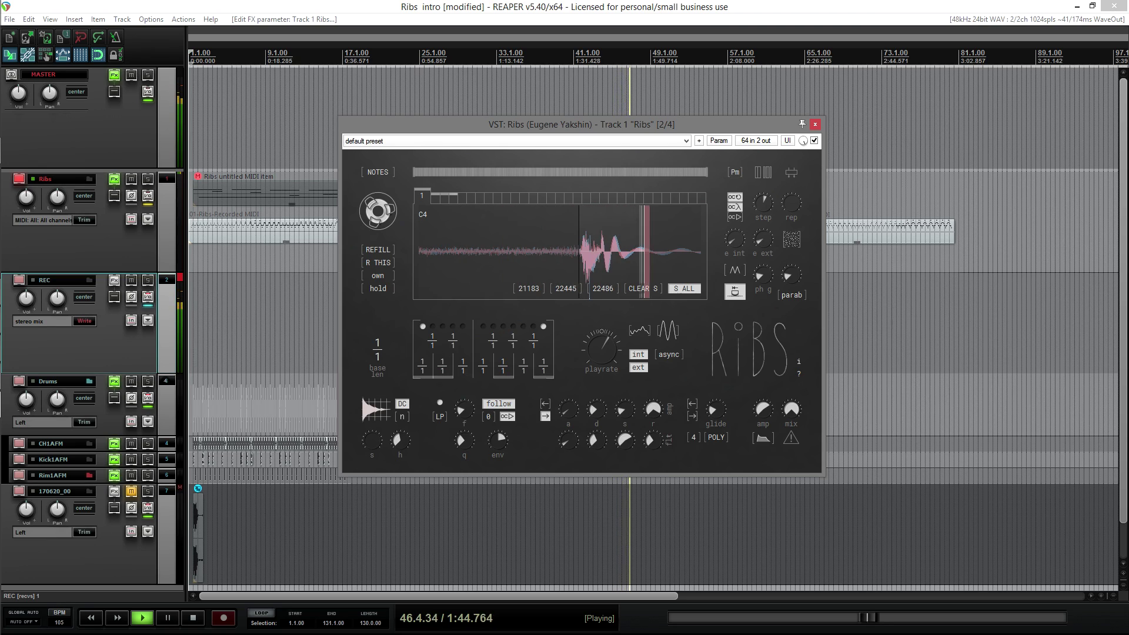
Select a very short section of the sample, about 21377 to 21529, and clear the selection
{"action": "left_click", "coordinate": [597, 252]}
{"action": "scroll", "coordinate": [600, 253], "scroll_direction": "up", "scroll_amount": 3}
{"action": "left_click_drag", "start_coordinate": [604, 254], "coordinate": [650, 254]}
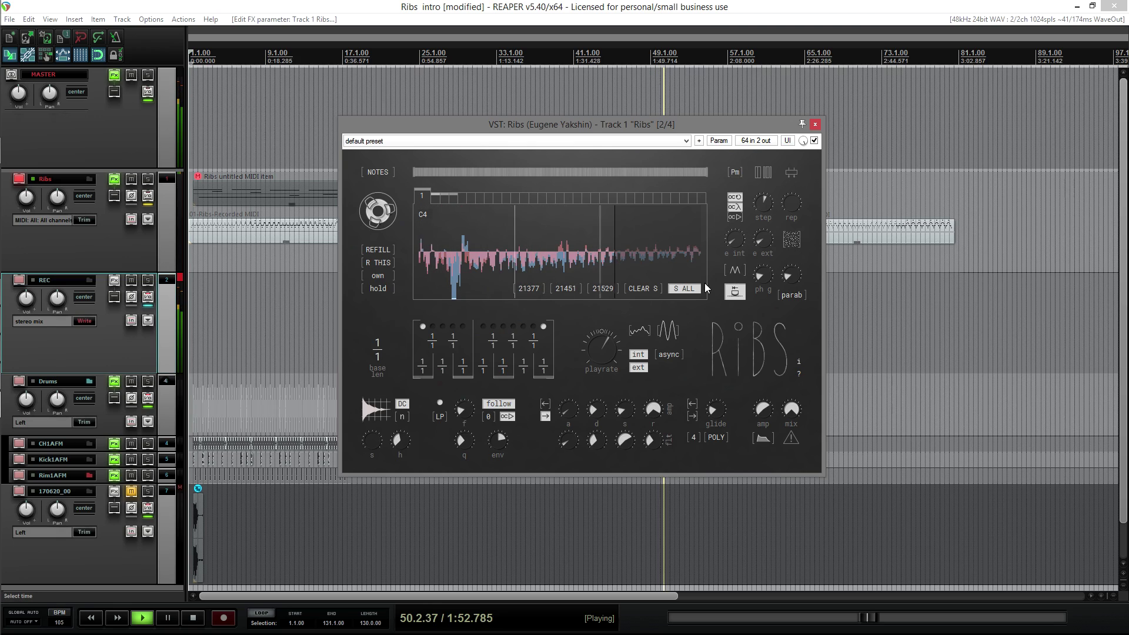
{"action": "left_click", "coordinate": [652, 289]}
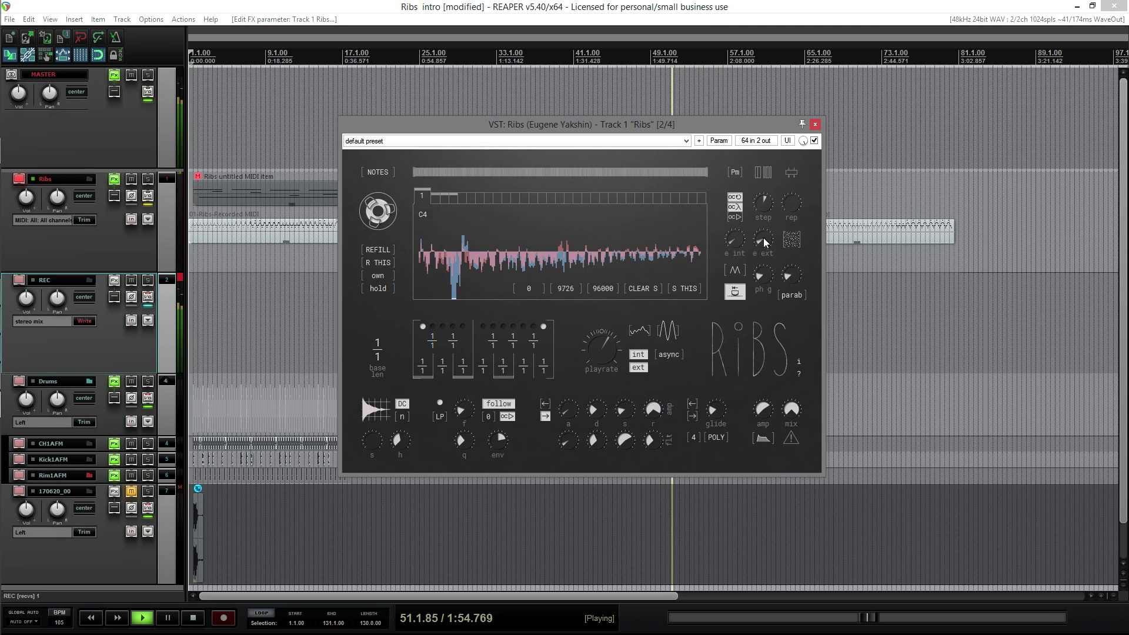
Raise the rep amount and fine-tune it back down slightly
{"action": "left_click_drag", "start_coordinate": [794, 212], "coordinate": [798, 179]}
{"action": "scroll", "coordinate": [582, 258], "scroll_direction": "down", "scroll_amount": 5}
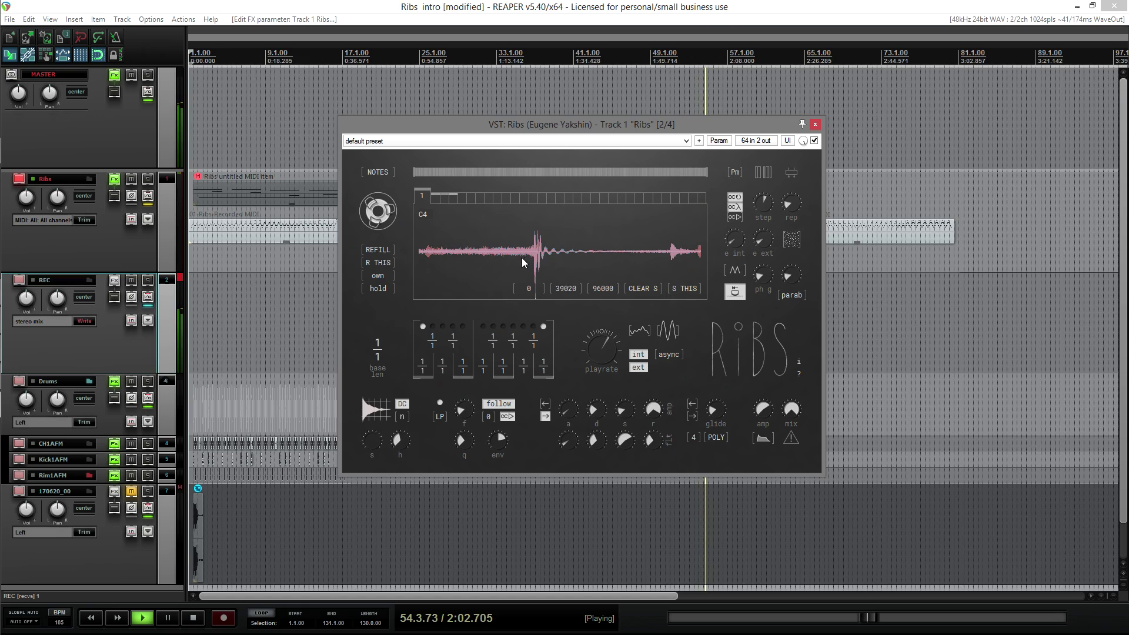
{"action": "left_click_drag", "start_coordinate": [793, 200], "coordinate": [793, 213]}
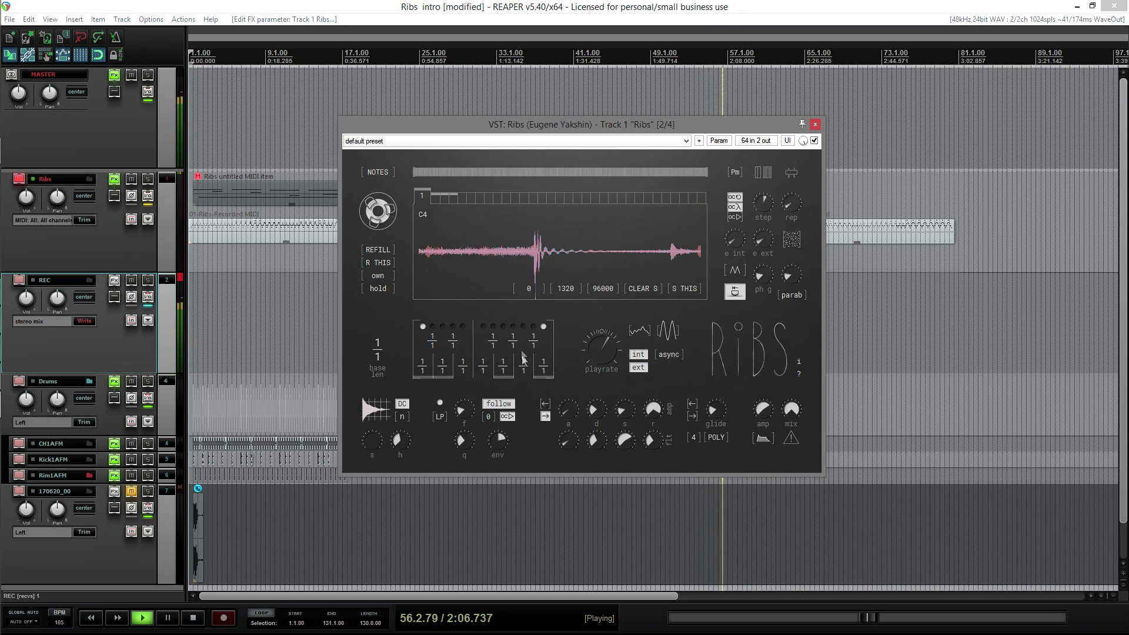
Raise the e int amount to 50.00 and stop playback
{"action": "mouse_move", "coordinate": [739, 243]}
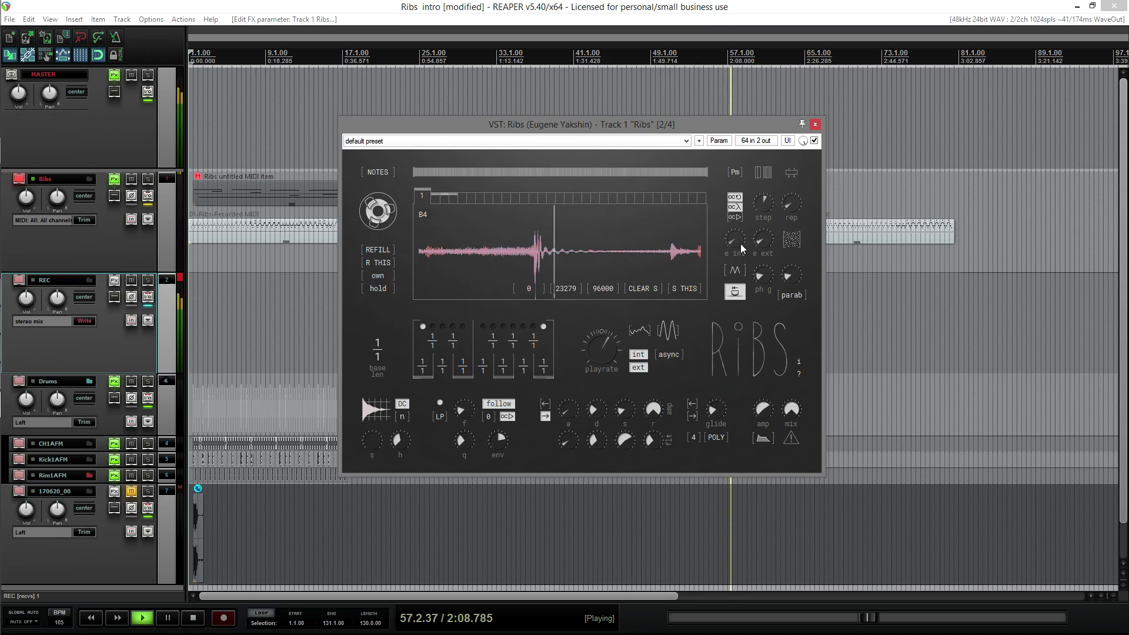
{"action": "left_click_drag", "start_coordinate": [742, 244], "coordinate": [771, 69]}
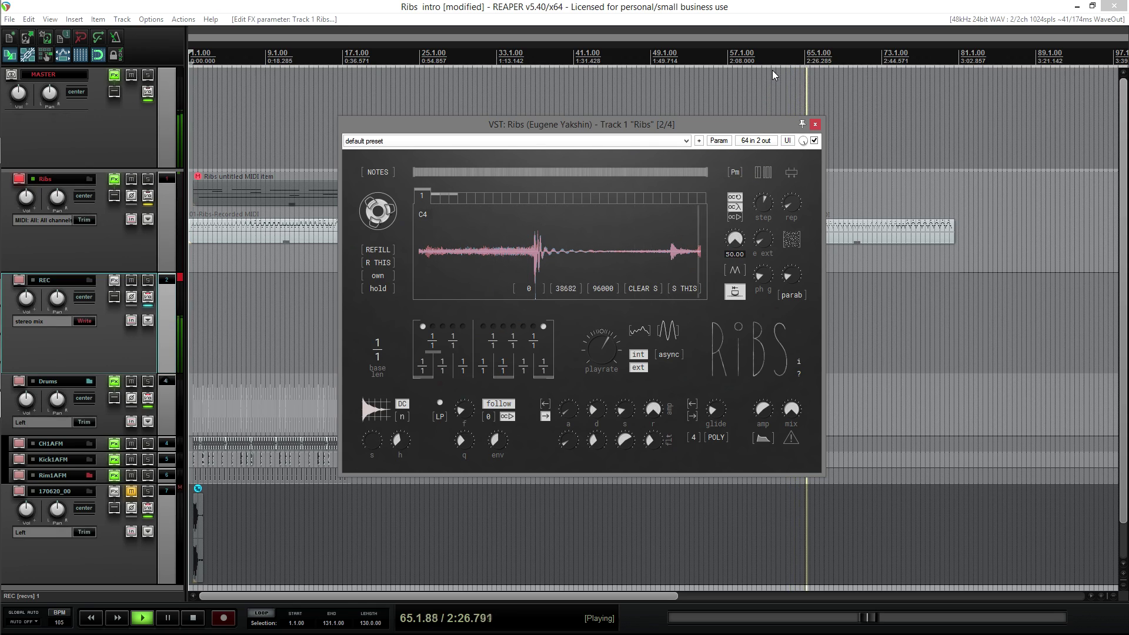
{"action": "left_click", "coordinate": [193, 618]}
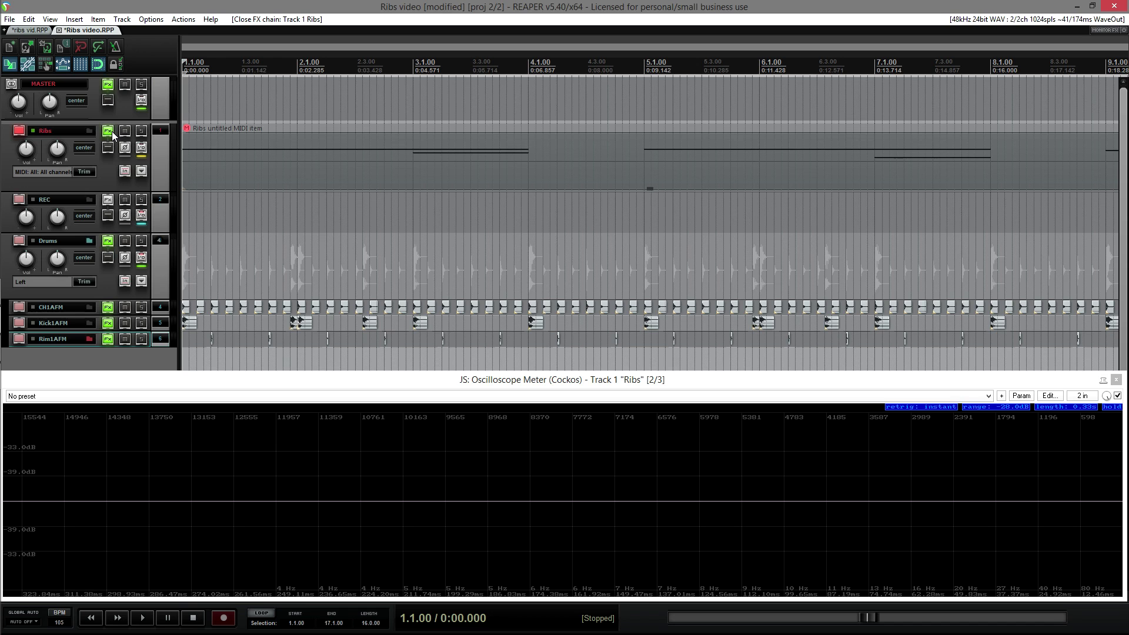
Add the VST: Ribs plugin to the effects chain of the Ribs track
{"action": "left_click", "coordinate": [108, 130]}
{"action": "left_click", "coordinate": [215, 327]}
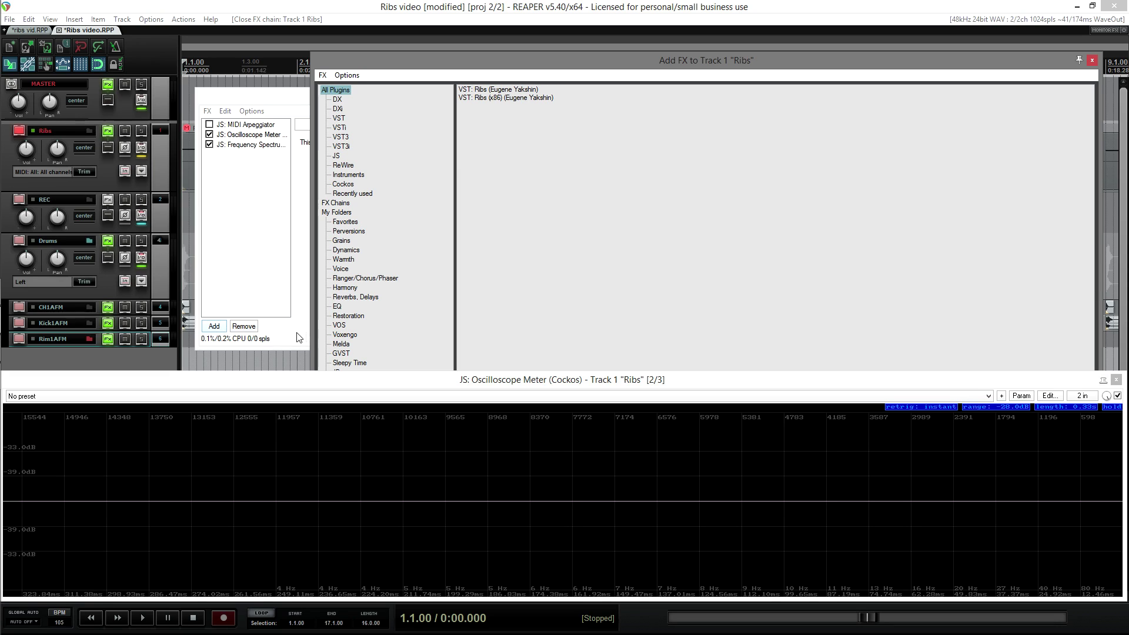
{"action": "double_click", "coordinate": [496, 91]}
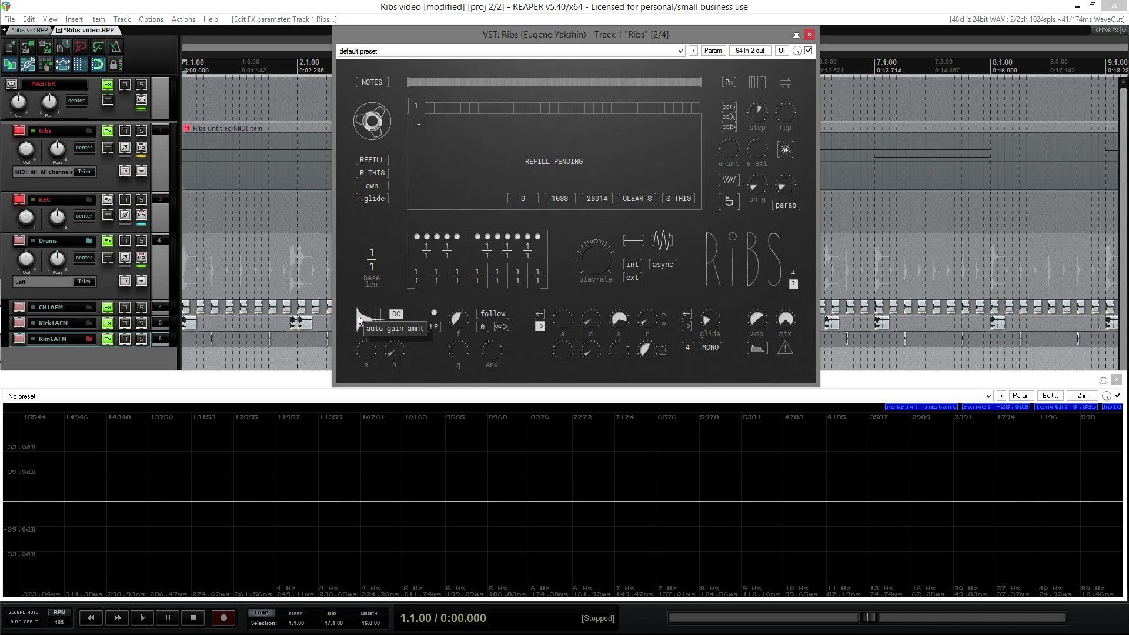
Adjust the auto gain amount, the round reel control and the playrate of the new Ribs instance
{"action": "left_click_drag", "start_coordinate": [380, 322], "coordinate": [382, 279]}
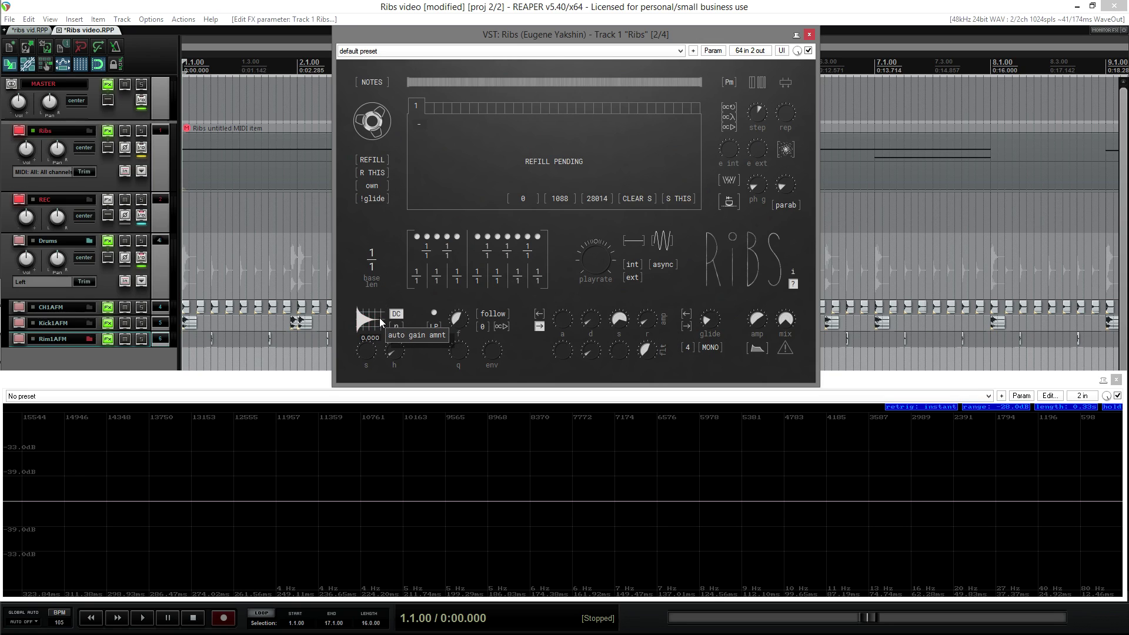
{"action": "left_click_drag", "start_coordinate": [373, 137], "coordinate": [440, 110]}
{"action": "left_click_drag", "start_coordinate": [595, 261], "coordinate": [588, 230]}
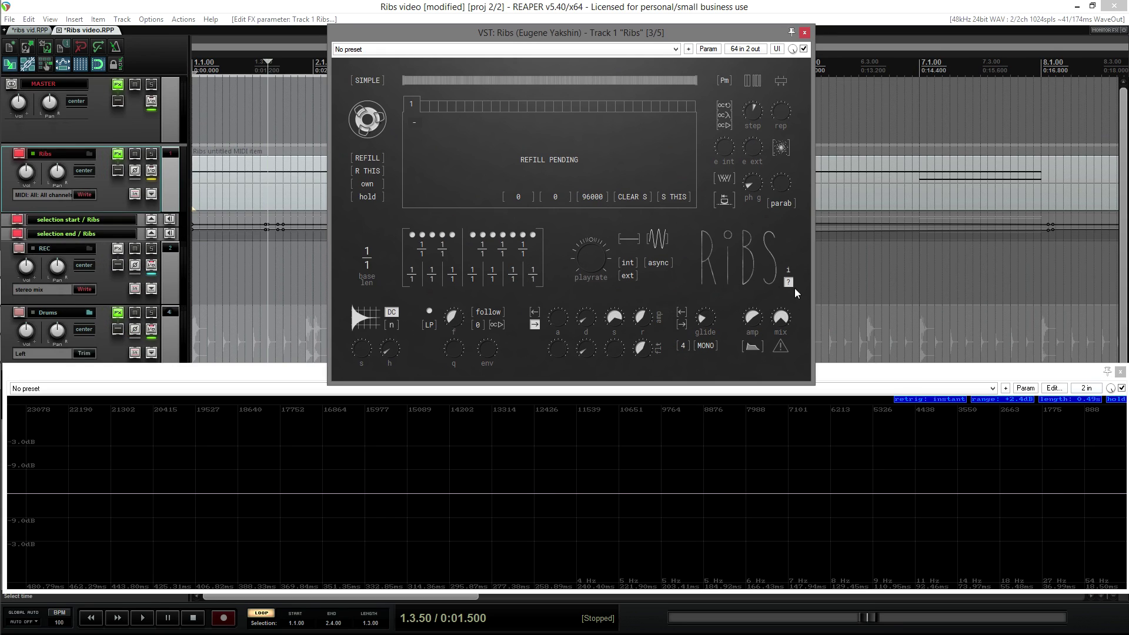
Toggle the show labels option and adjust the auto gain amount and the round reel control
{"action": "left_click", "coordinate": [787, 284]}
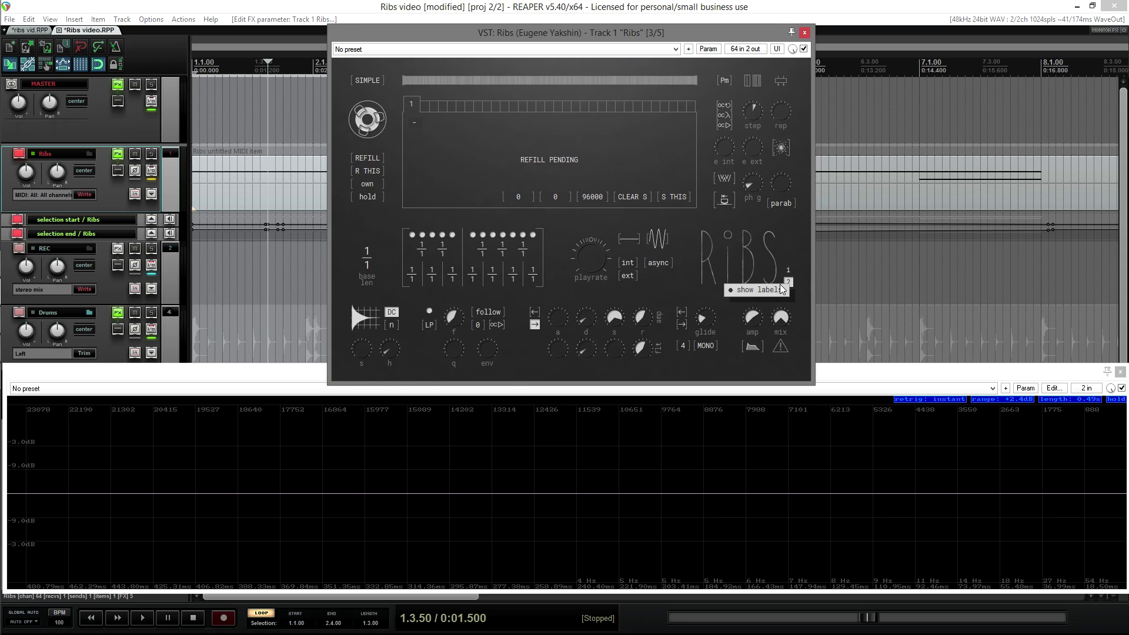
{"action": "left_click", "coordinate": [782, 289]}
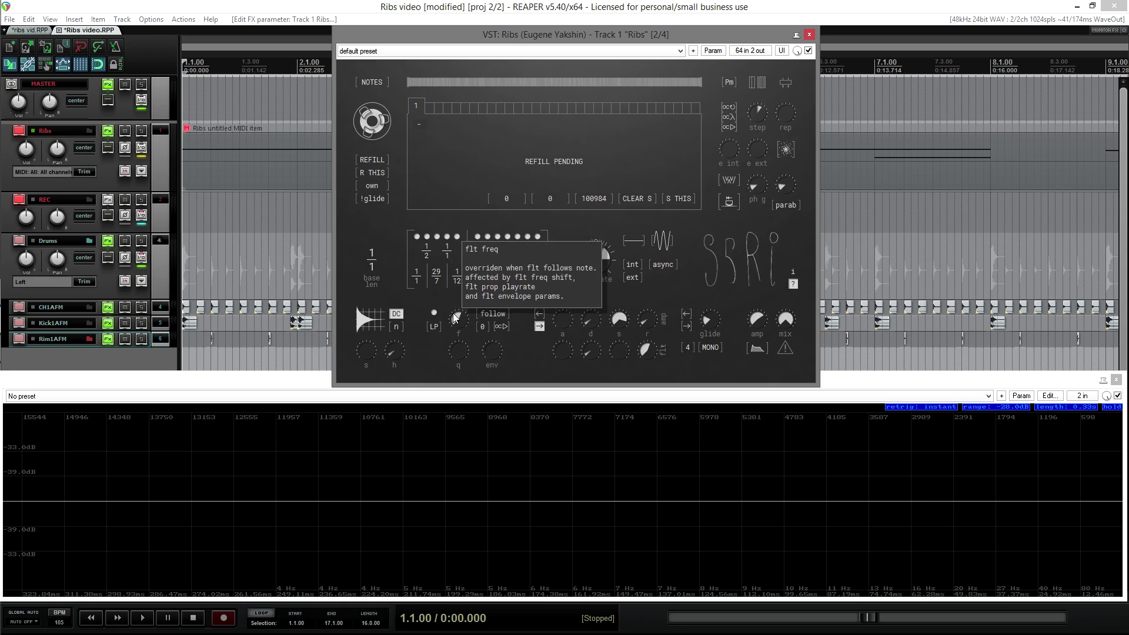
{"action": "left_click_drag", "start_coordinate": [383, 314], "coordinate": [393, 247]}
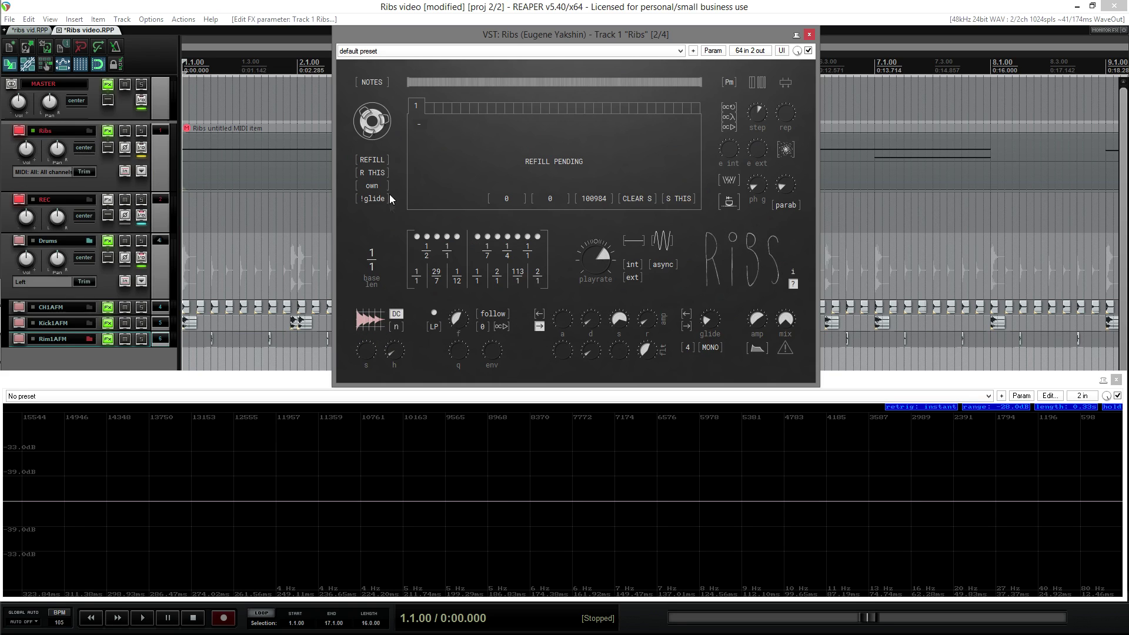
{"action": "left_click_drag", "start_coordinate": [382, 115], "coordinate": [376, 161]}
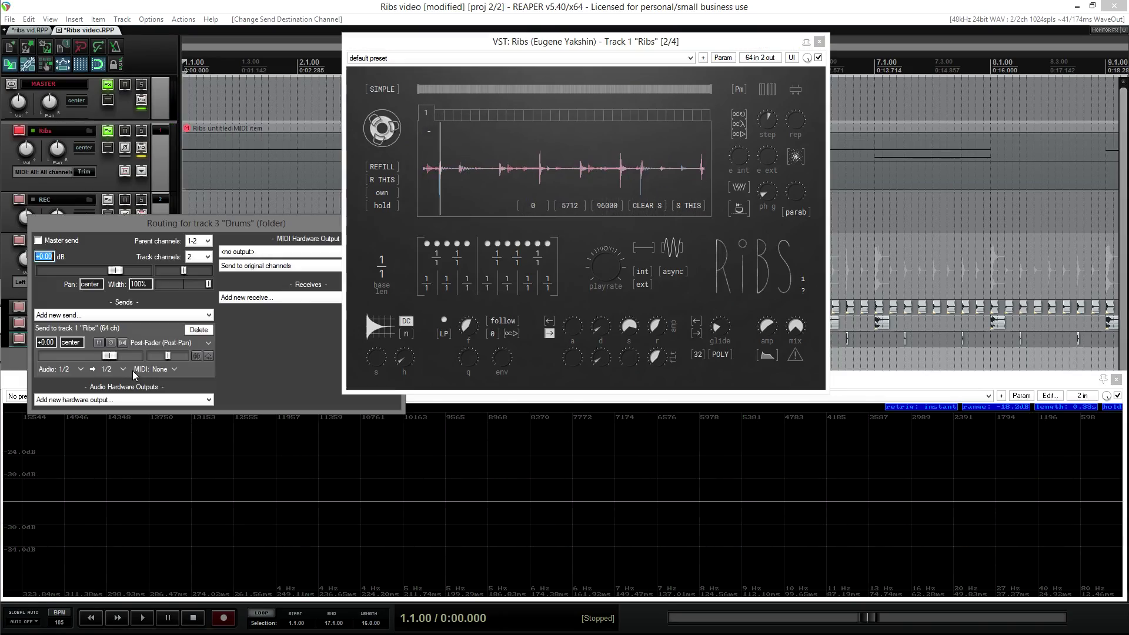
Check the destination channels of the Drums send to Ribs, switch the plugin's input mode and start playback to refill the buffer
{"action": "left_click", "coordinate": [125, 370]}
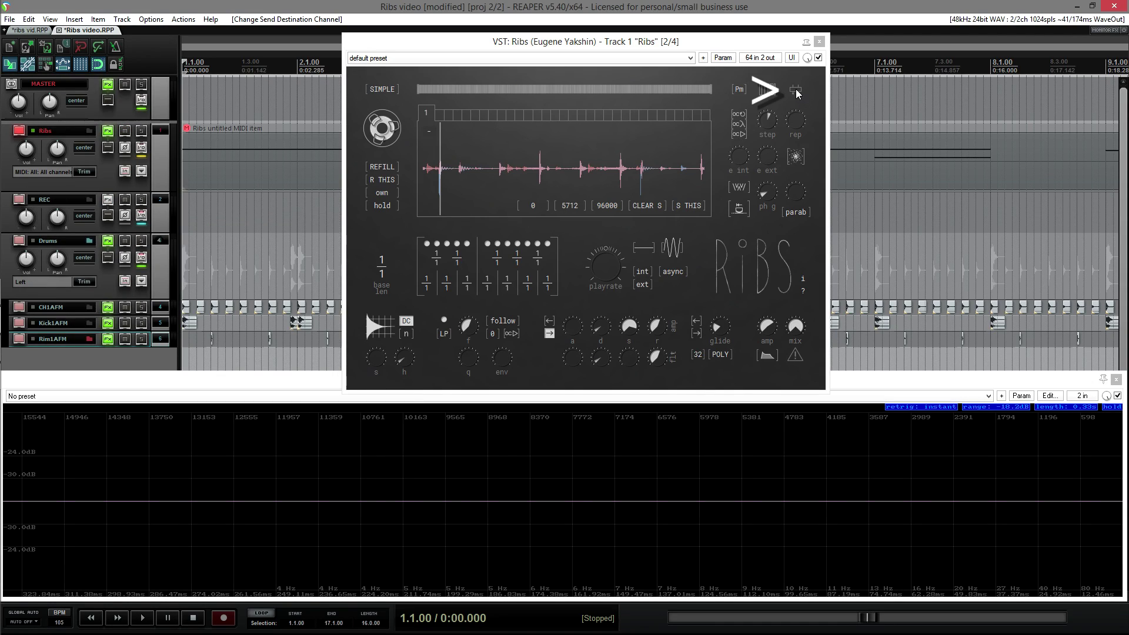
{"action": "left_click", "coordinate": [795, 91]}
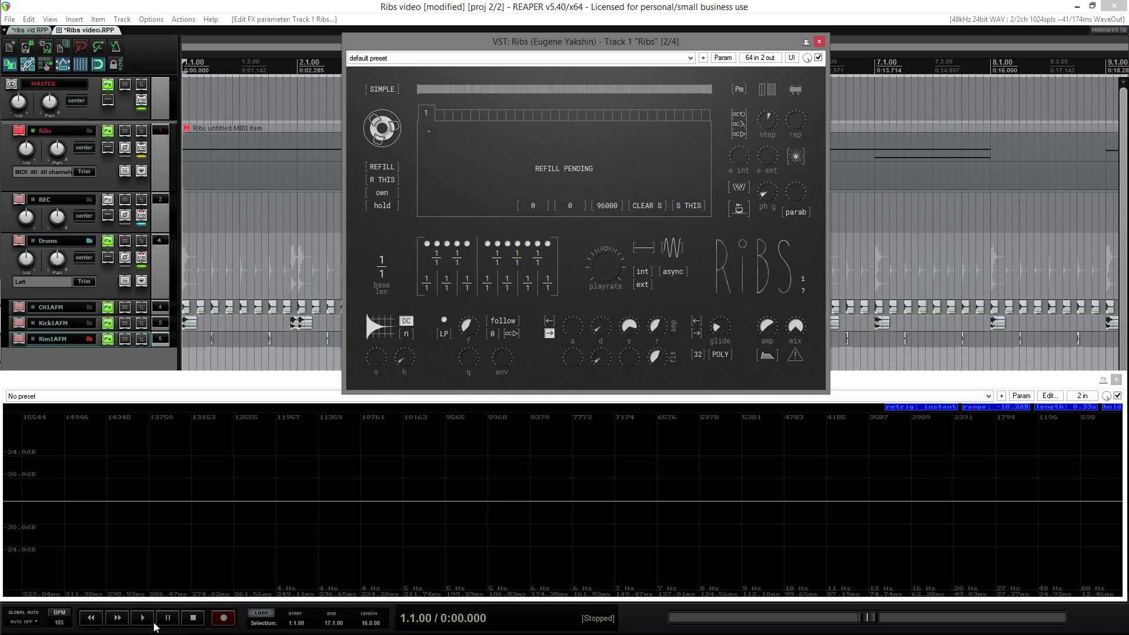
{"action": "left_click", "coordinate": [154, 624]}
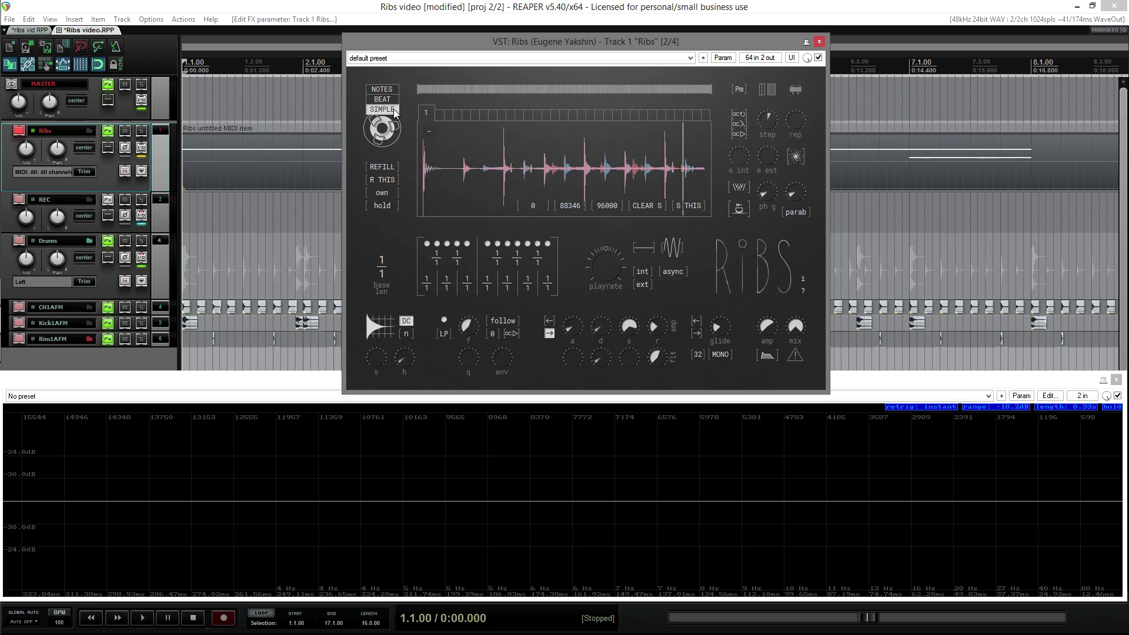
Set the plugin's playback mode to SIMPLE
{"action": "left_click", "coordinate": [392, 108]}
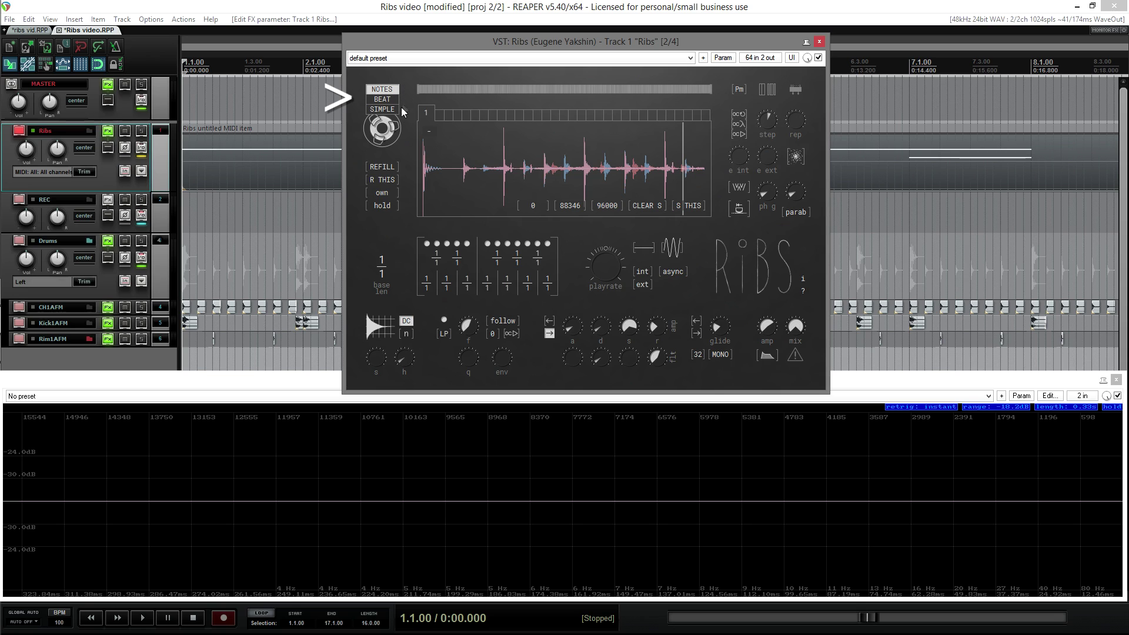
{"action": "left_click", "coordinate": [394, 108]}
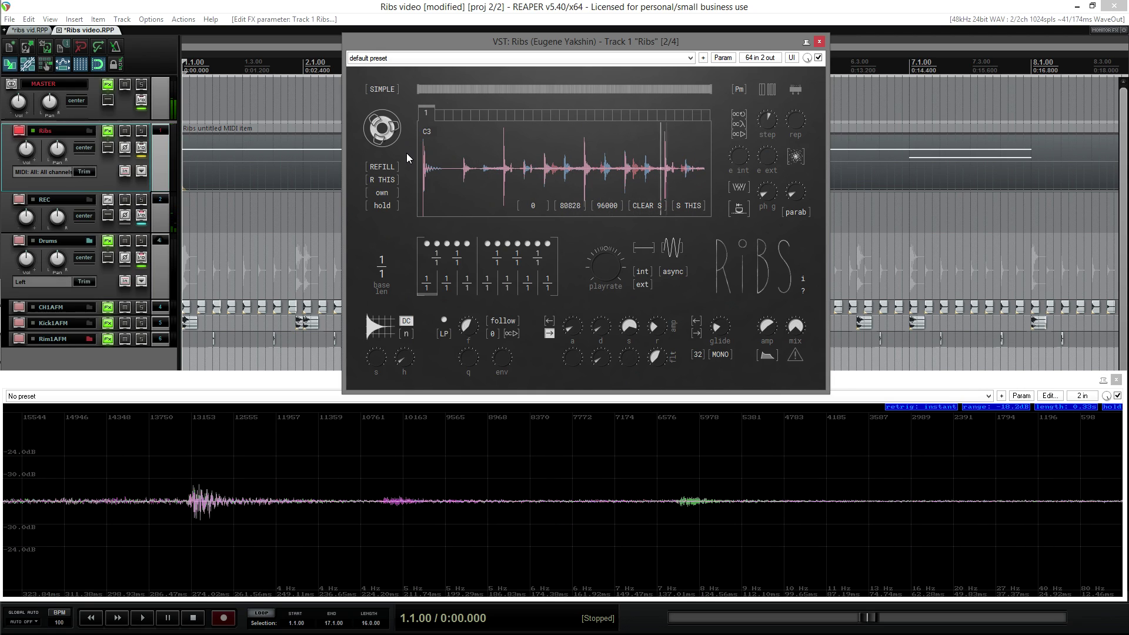
Set the playback mode to NOTES and move the playback position in the waveform to just before the second tall peak
{"action": "left_click", "coordinate": [390, 90]}
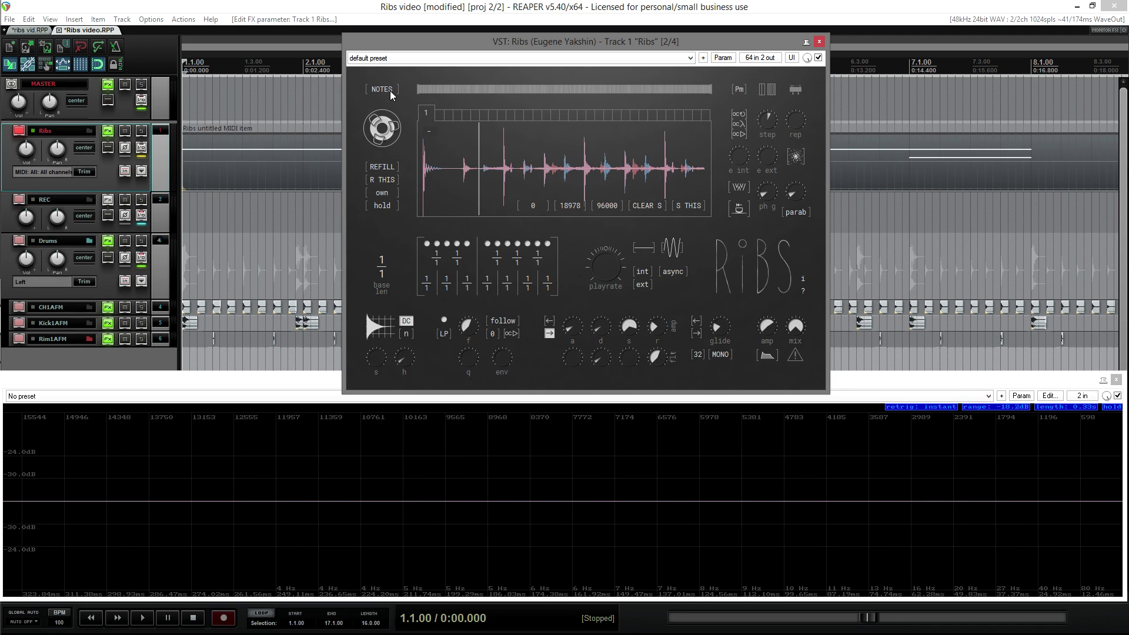
{"action": "left_click_drag", "start_coordinate": [485, 171], "coordinate": [492, 173]}
{"action": "left_click", "coordinate": [499, 171]}
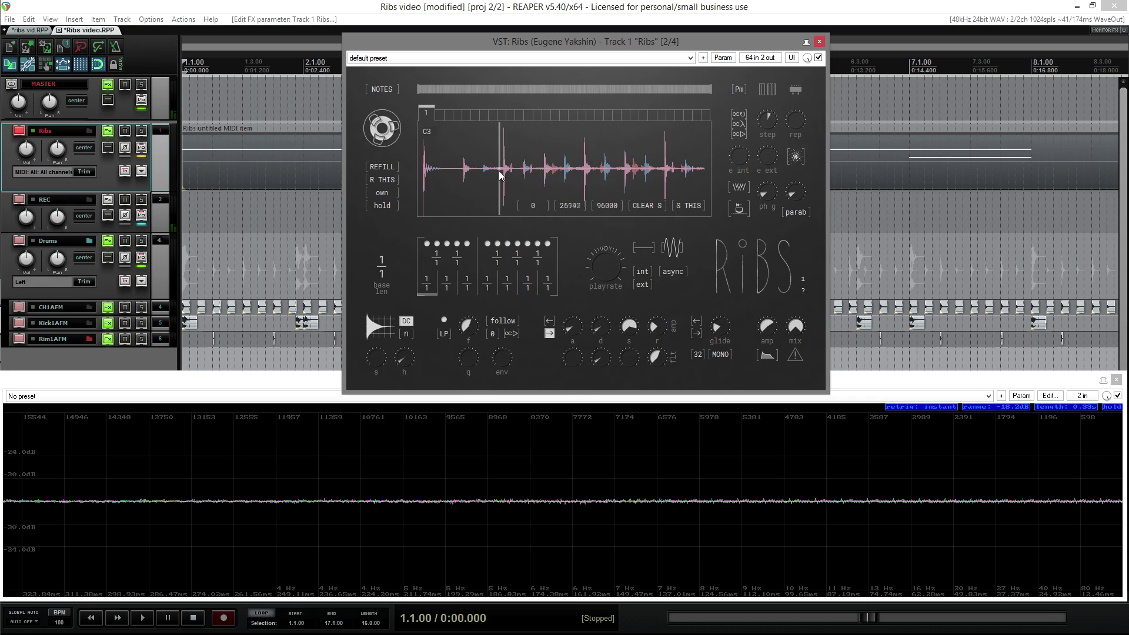
Move the playback position onto the second tall peak of the waveform and set the playback mode to BEAT
{"action": "left_click", "coordinate": [505, 172]}
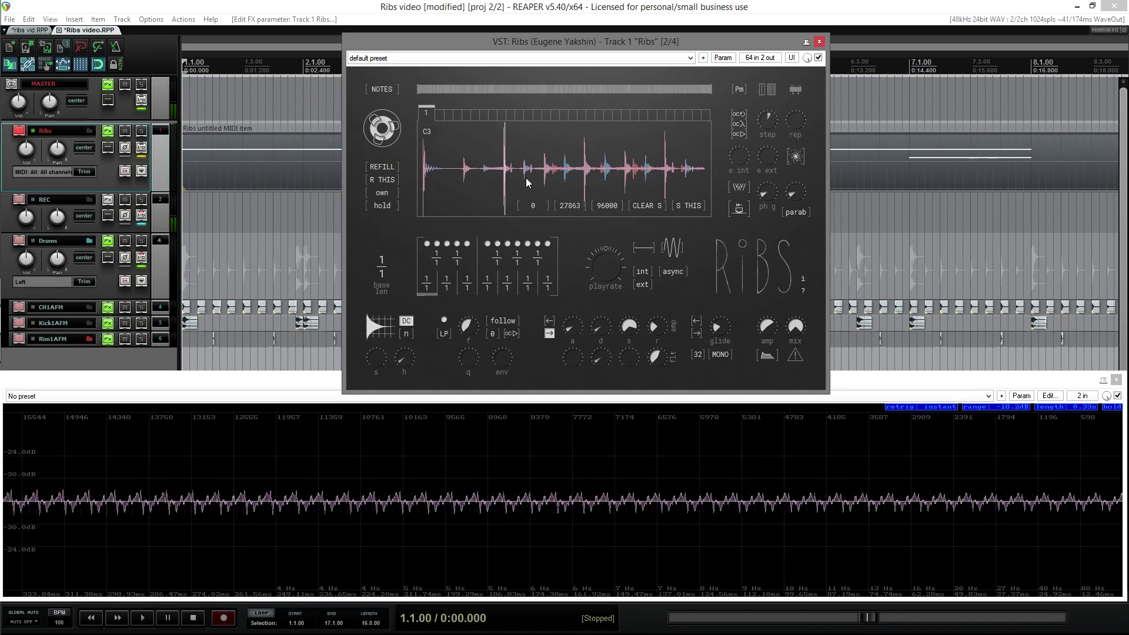
{"action": "left_click", "coordinate": [391, 92]}
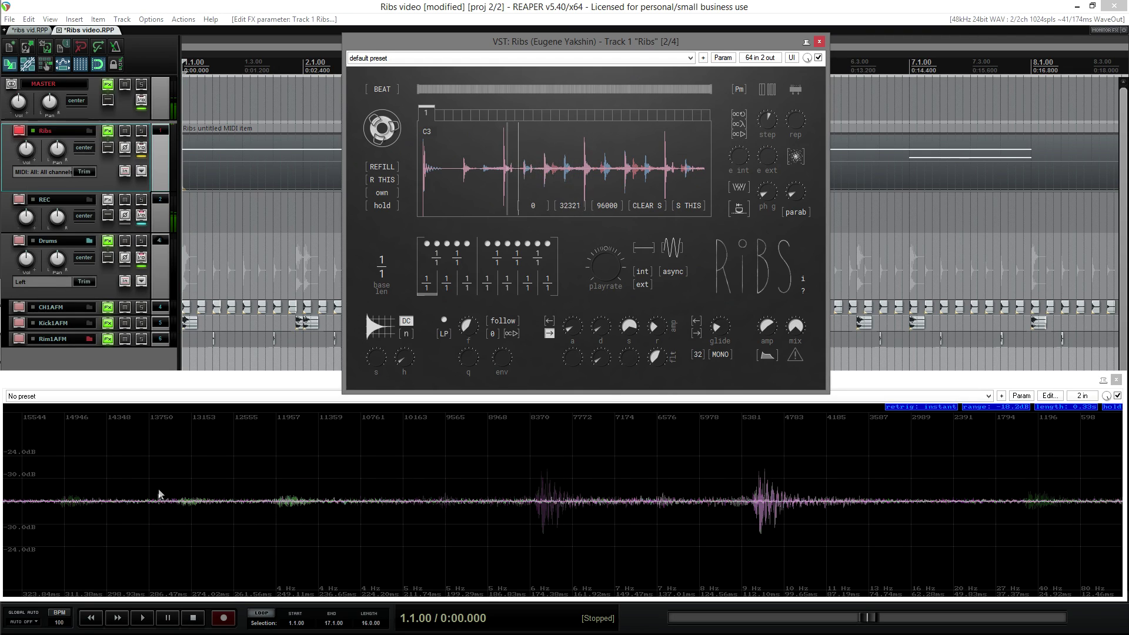
Open the project tempo for editing, and play the project briefly to fill the Ribs buffer
{"action": "double_click", "coordinate": [59, 628]}
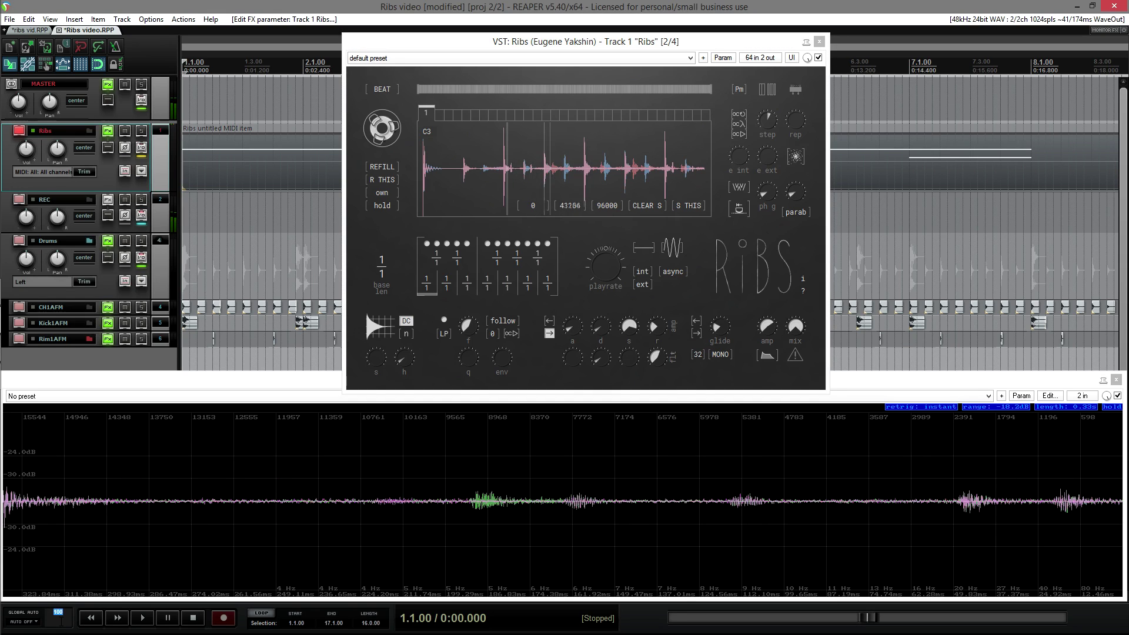
{"action": "left_click", "coordinate": [141, 618]}
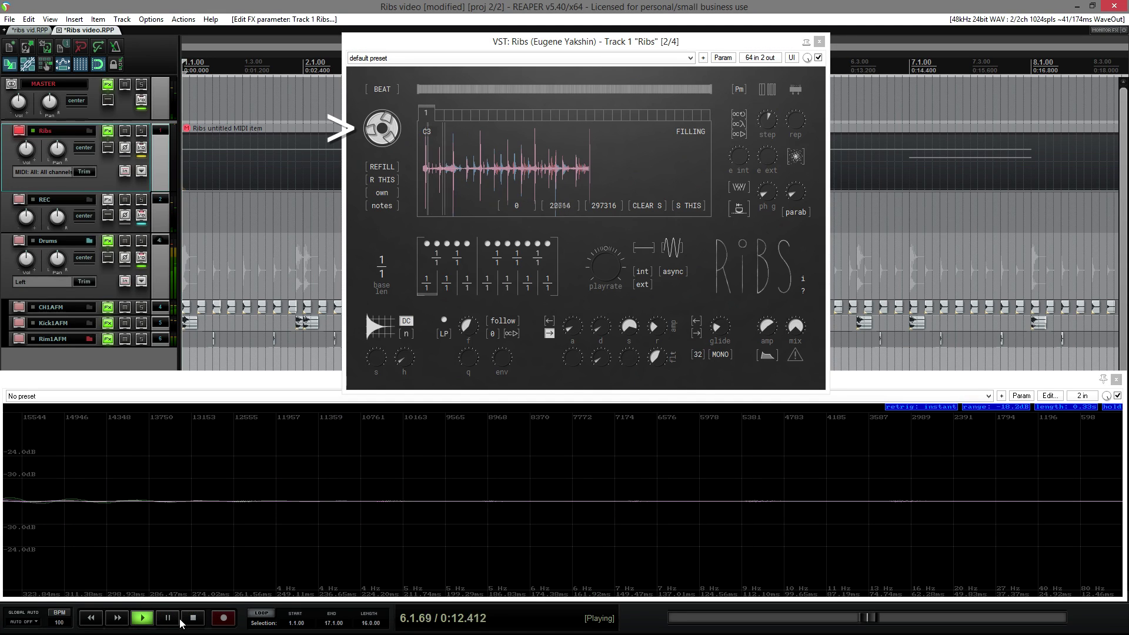
{"action": "left_click", "coordinate": [193, 618]}
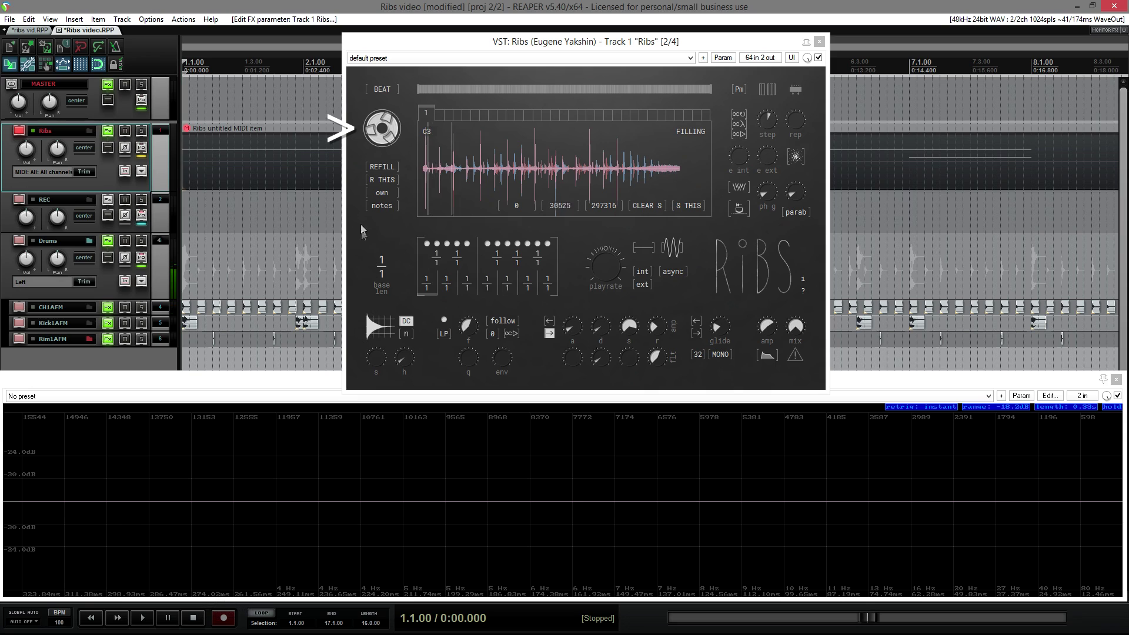
Reset the buffer length with the round reel control to 96000 samples
{"action": "left_click", "coordinate": [399, 130]}
{"action": "double_click", "coordinate": [397, 128]}
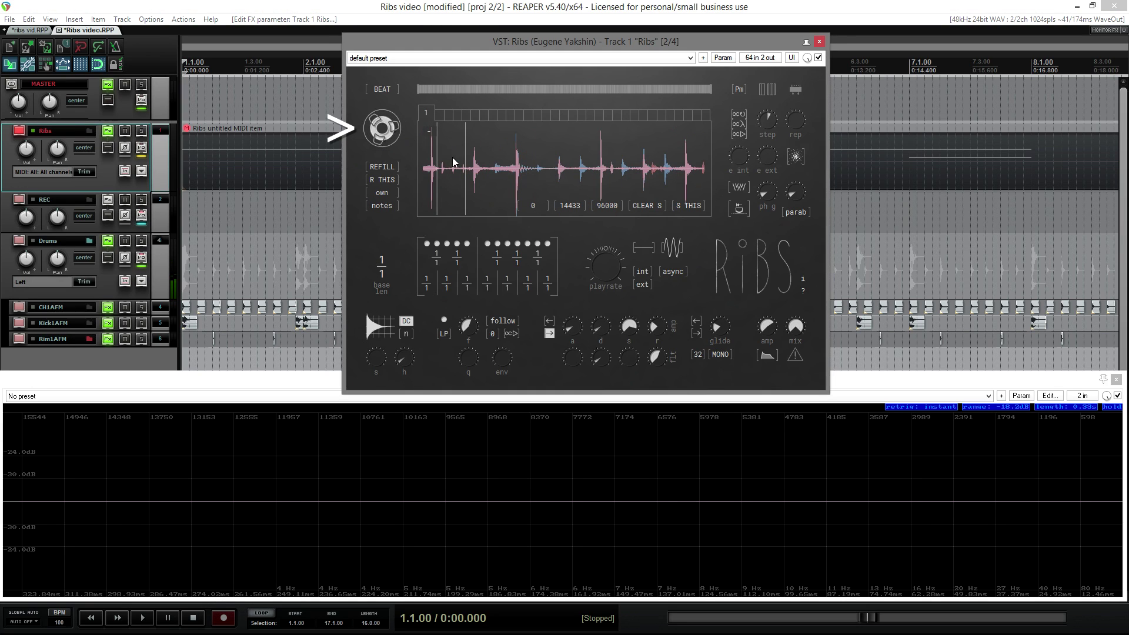
{"action": "left_click_drag", "start_coordinate": [396, 129], "coordinate": [388, 226]}
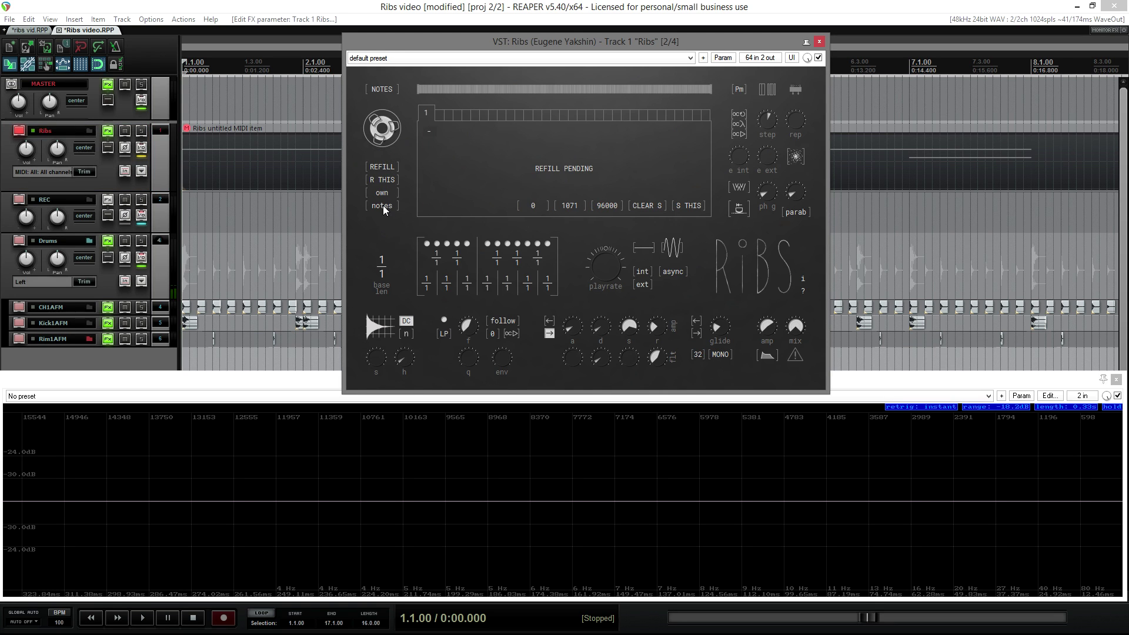
Keep the refill mode at notes and play the project to hear the buffer refill on notes
{"action": "left_click", "coordinate": [382, 206]}
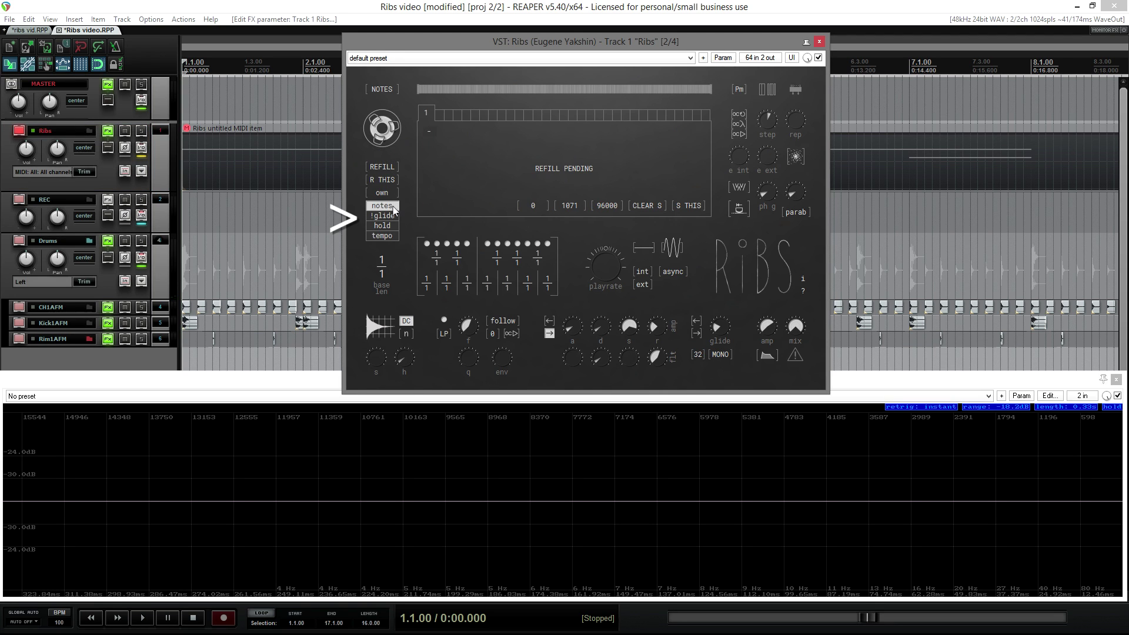
{"action": "left_click", "coordinate": [393, 205]}
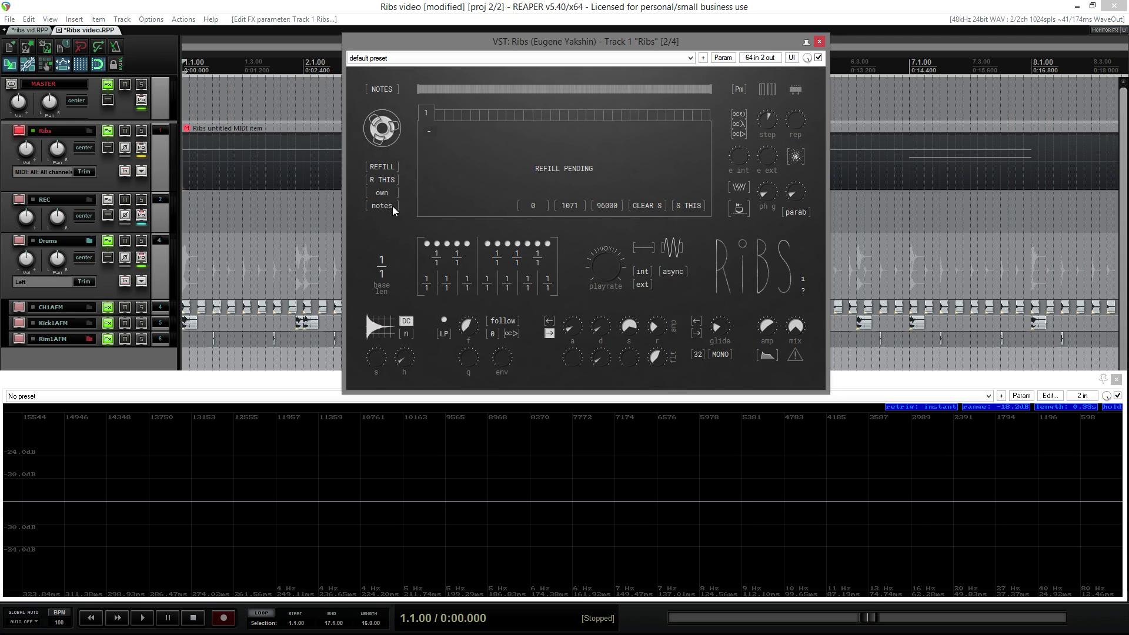
{"action": "key", "text": "space"}
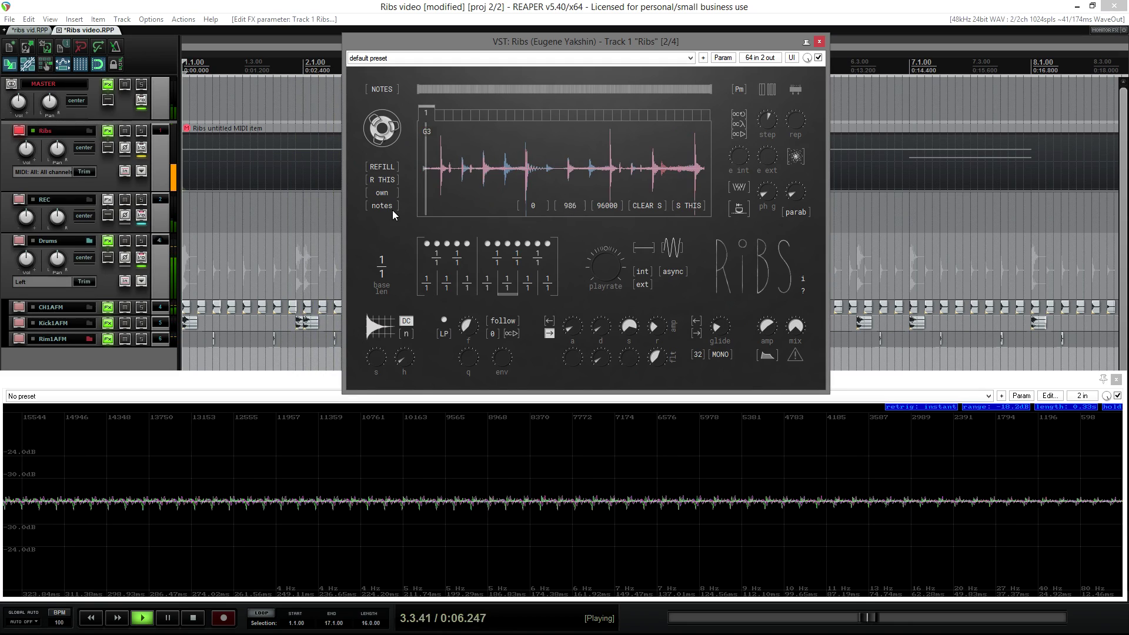
{"action": "key", "text": "space"}
Set the refill mode to !glide and play the project to try it
{"action": "left_click", "coordinate": [385, 207]}
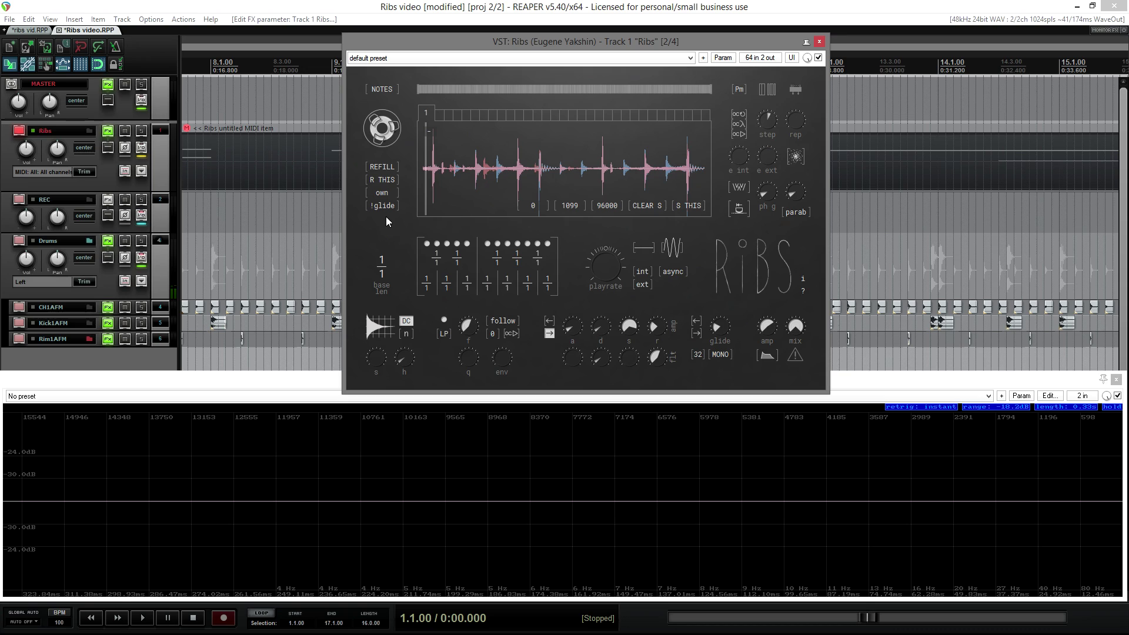
{"action": "key", "text": "space"}
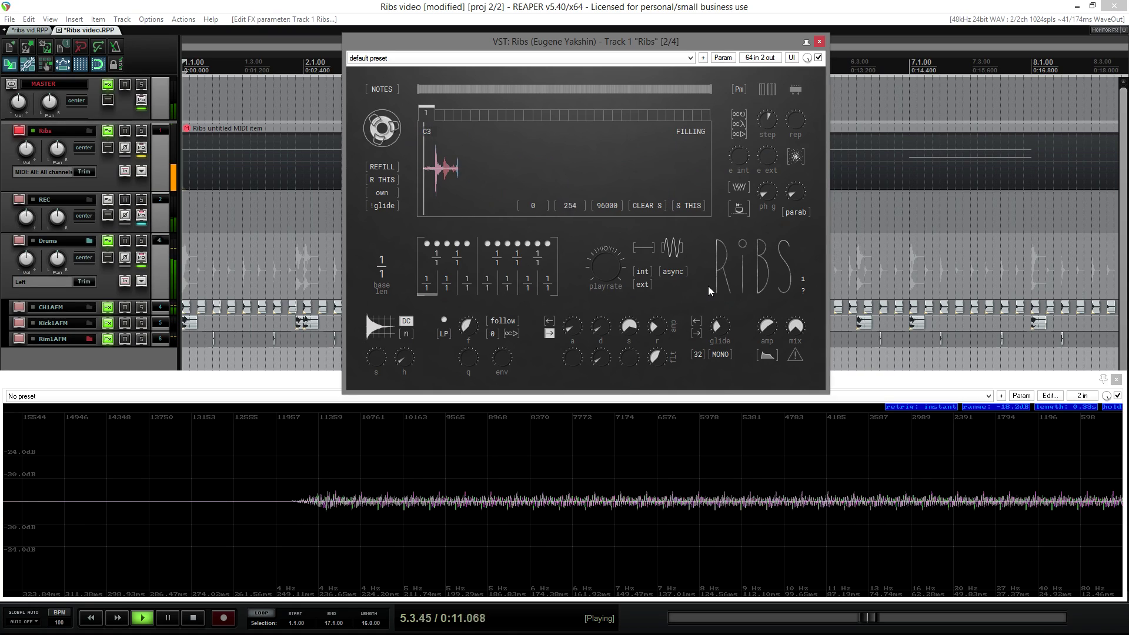
{"action": "key", "text": "space"}
Set the refill mode to hold and play the project, and switch the refill mode to tempo
{"action": "left_click", "coordinate": [382, 205]}
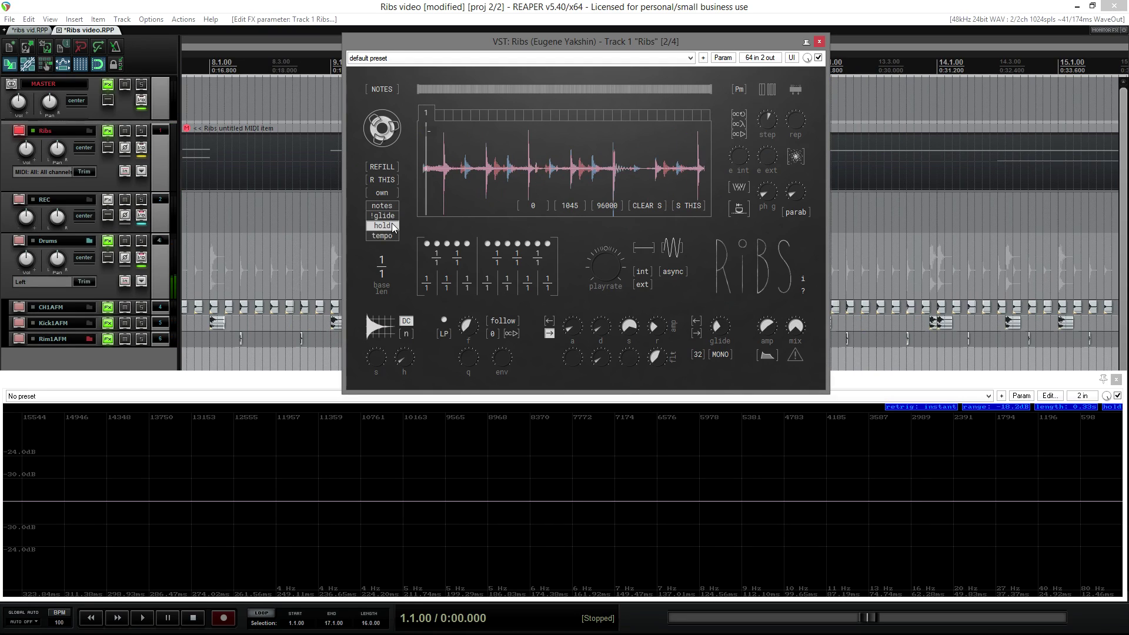
{"action": "key", "text": "space"}
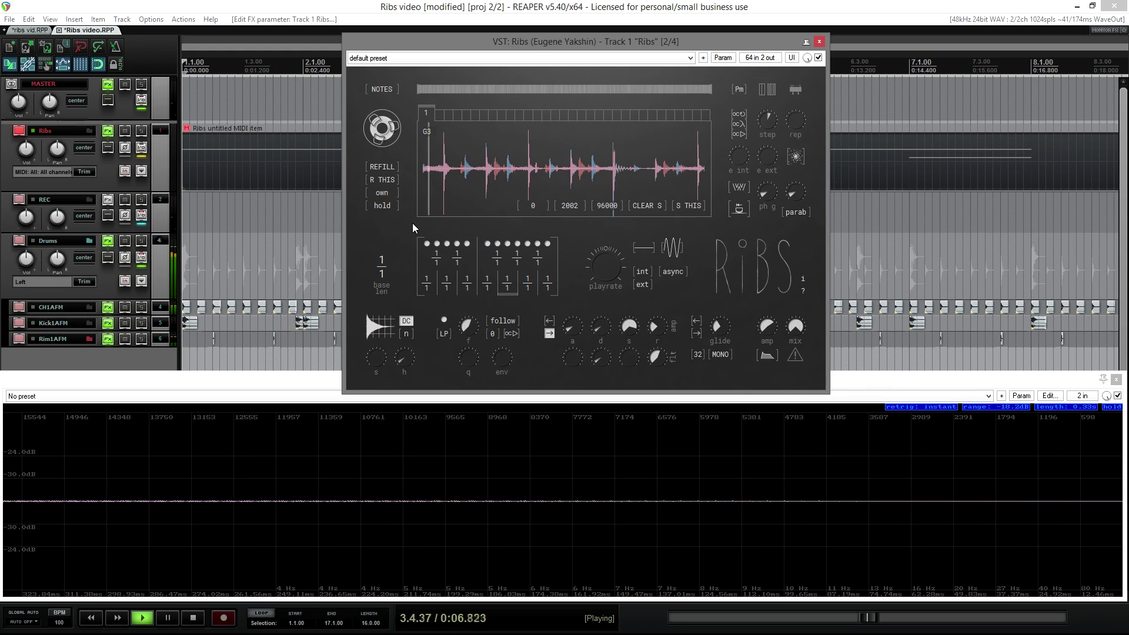
{"action": "left_click", "coordinate": [392, 207]}
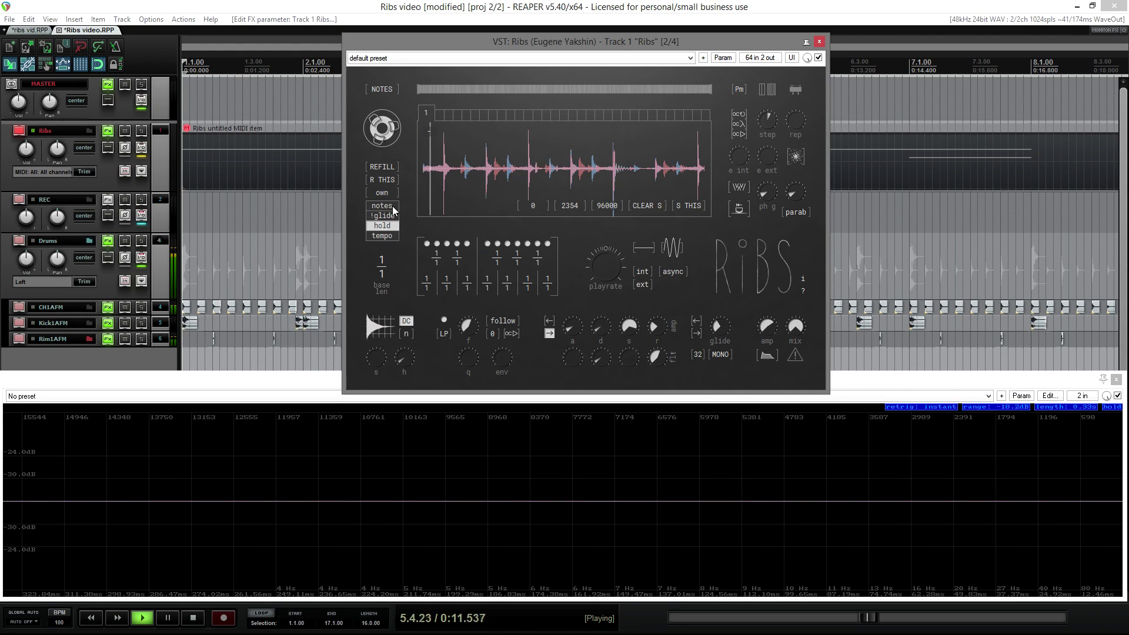
{"action": "left_click", "coordinate": [389, 236]}
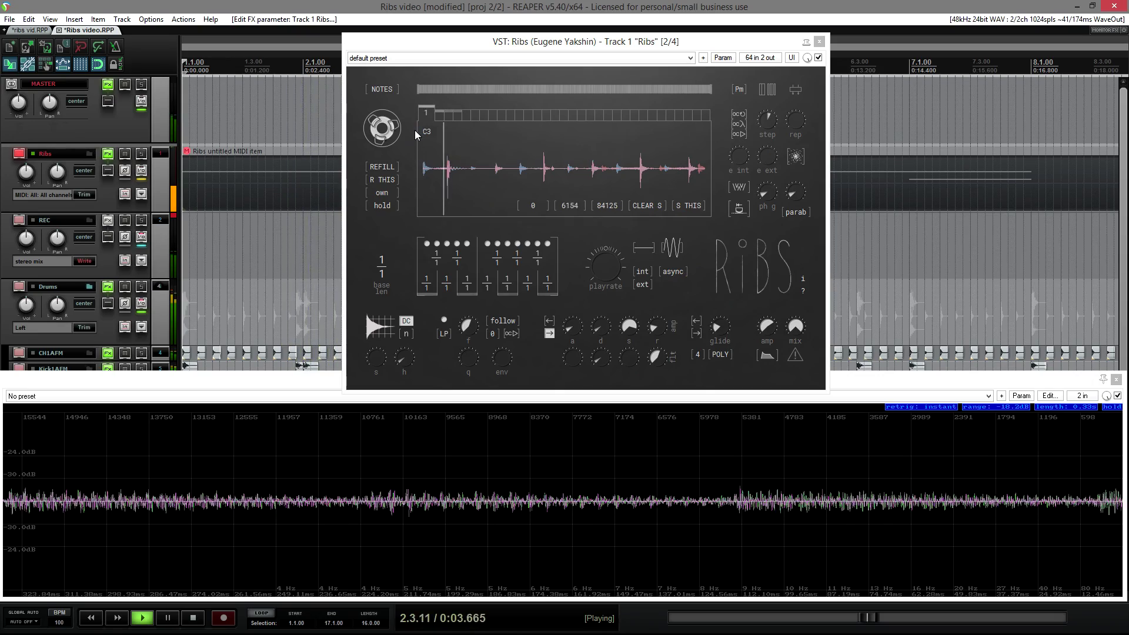
Refill all voice buffers during playback and bring up buffer 4
{"action": "left_click", "coordinate": [453, 113]}
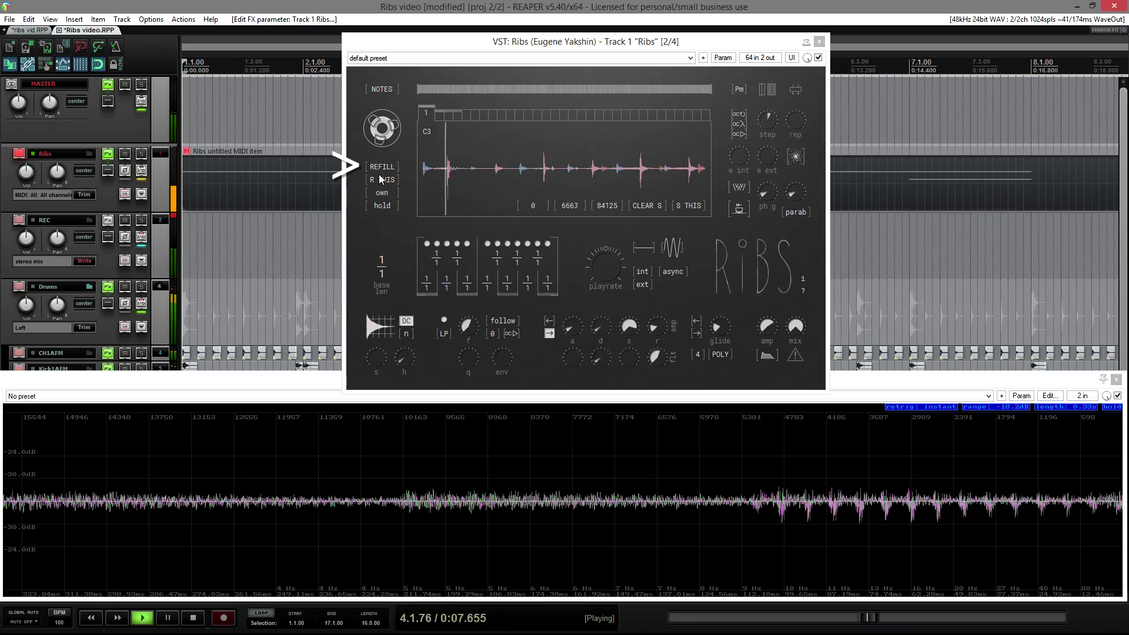
{"action": "left_click", "coordinate": [398, 167]}
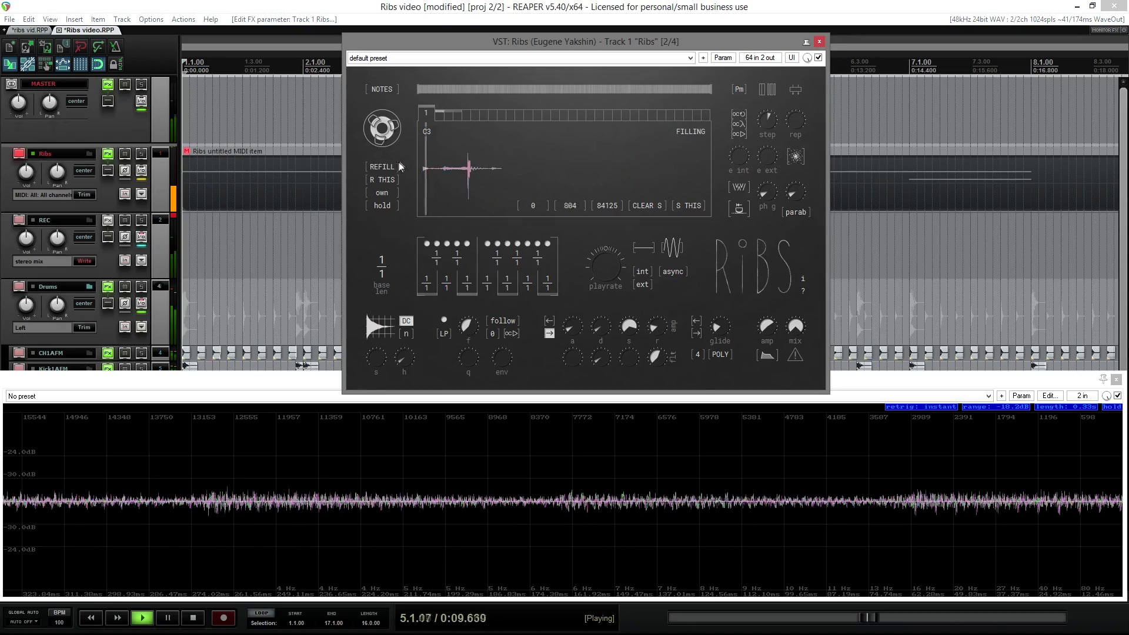
{"action": "left_click", "coordinate": [461, 112]}
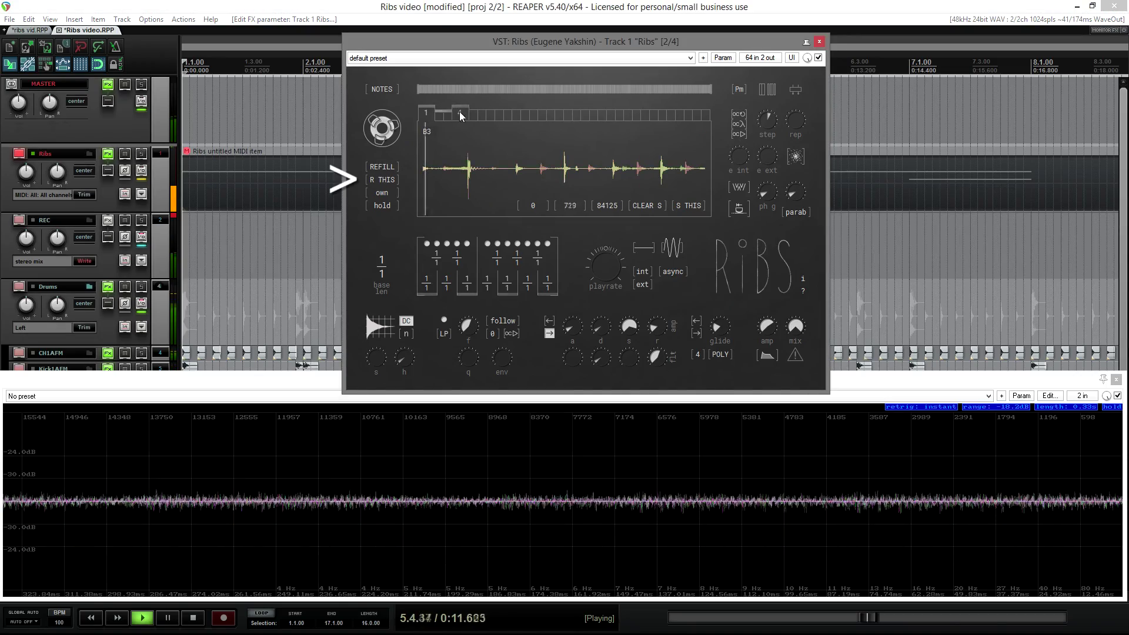
Refill only buffer 4 and only buffer 1 individually, and stop playback
{"action": "left_click", "coordinate": [383, 180]}
{"action": "left_click", "coordinate": [430, 118]}
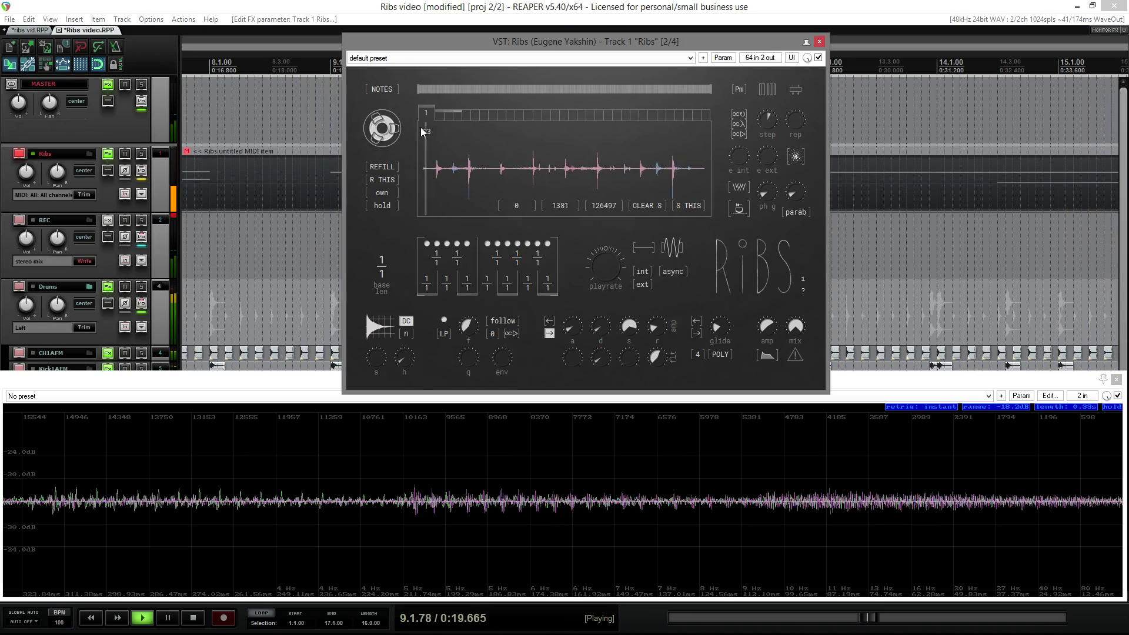
{"action": "left_click", "coordinate": [387, 179]}
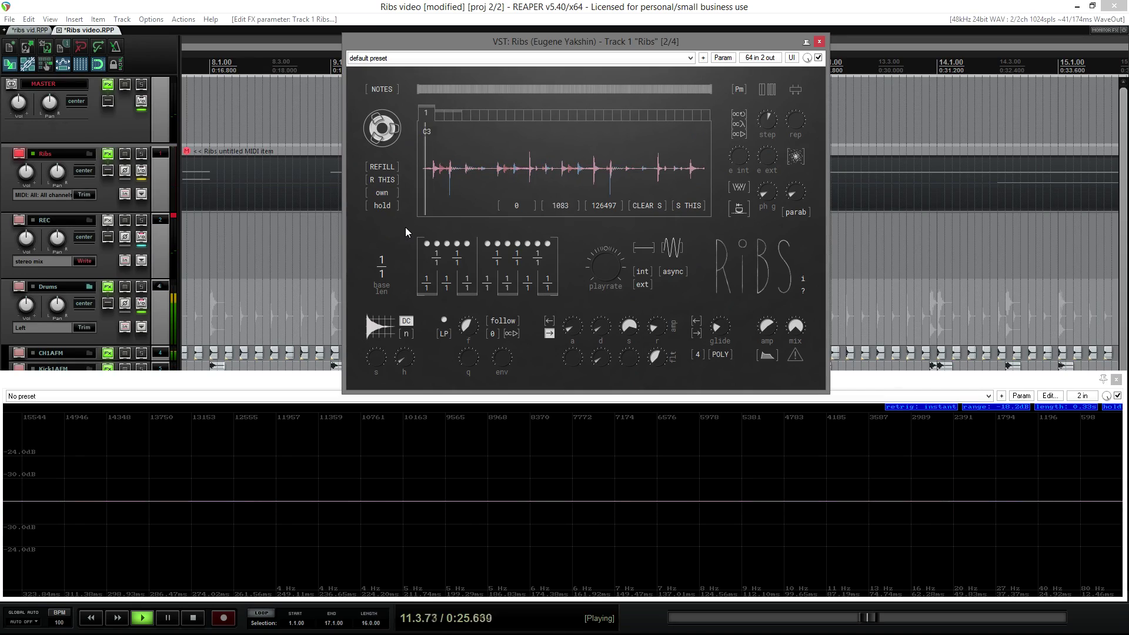
{"action": "key", "text": "space"}
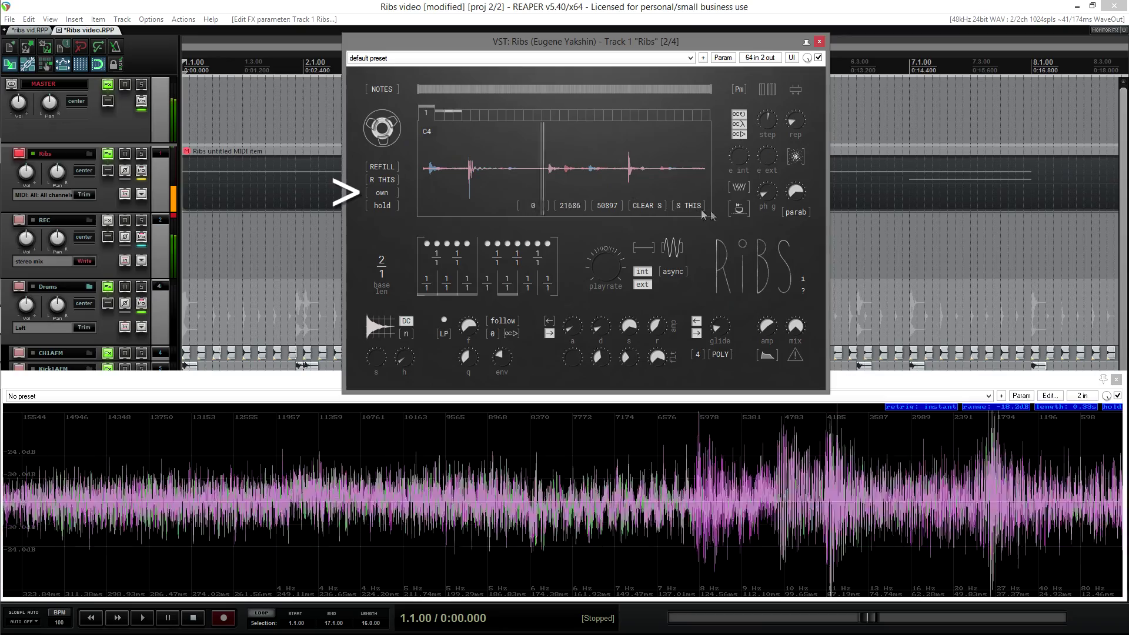
Enable the icon toggle beside the parab option and compare another voice's own buffer with buffer 1
{"action": "left_click", "coordinate": [735, 212]}
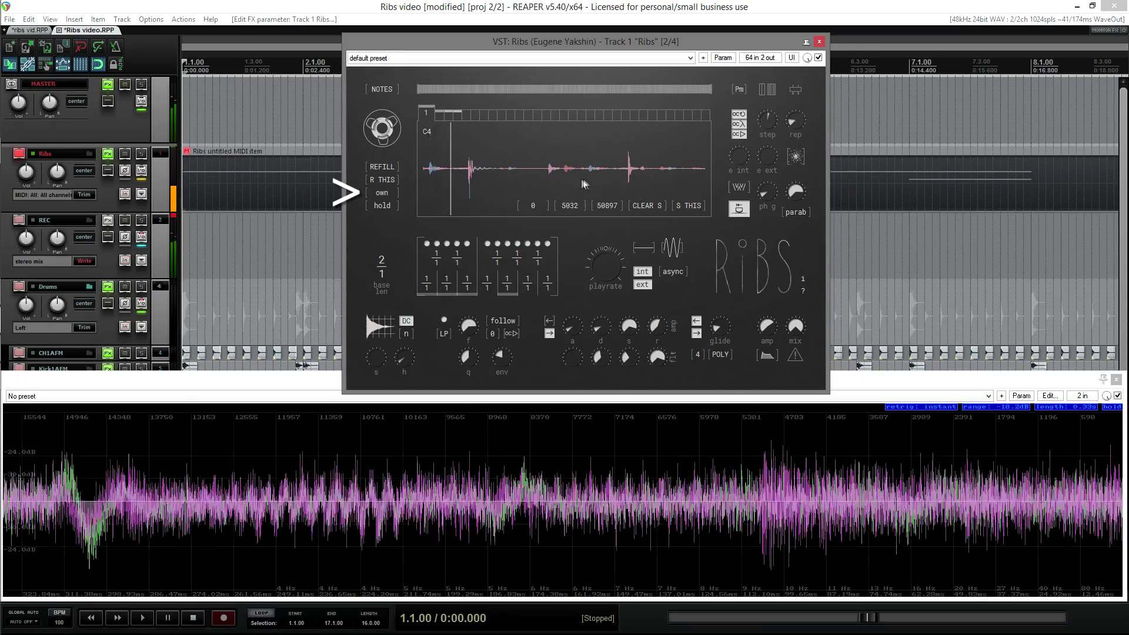
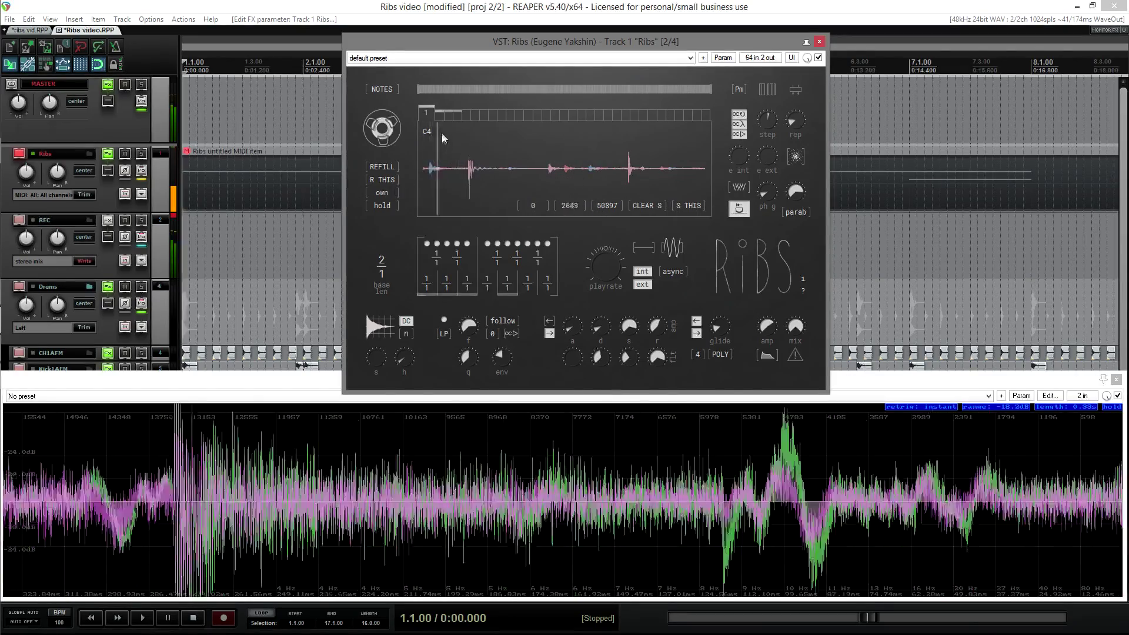
{"action": "left_click", "coordinate": [457, 111]}
{"action": "left_click", "coordinate": [425, 112]}
Switch the voices from own buffers to the common buffer and view voice 4 and a neighbouring voice
{"action": "left_click", "coordinate": [382, 194]}
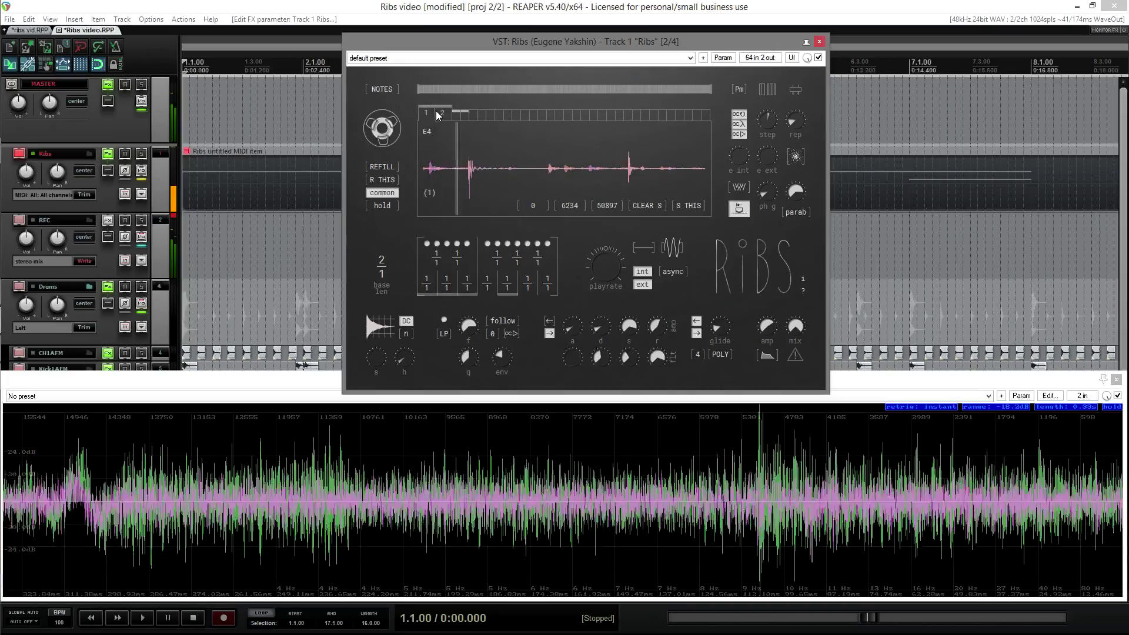
{"action": "left_click", "coordinate": [458, 112]}
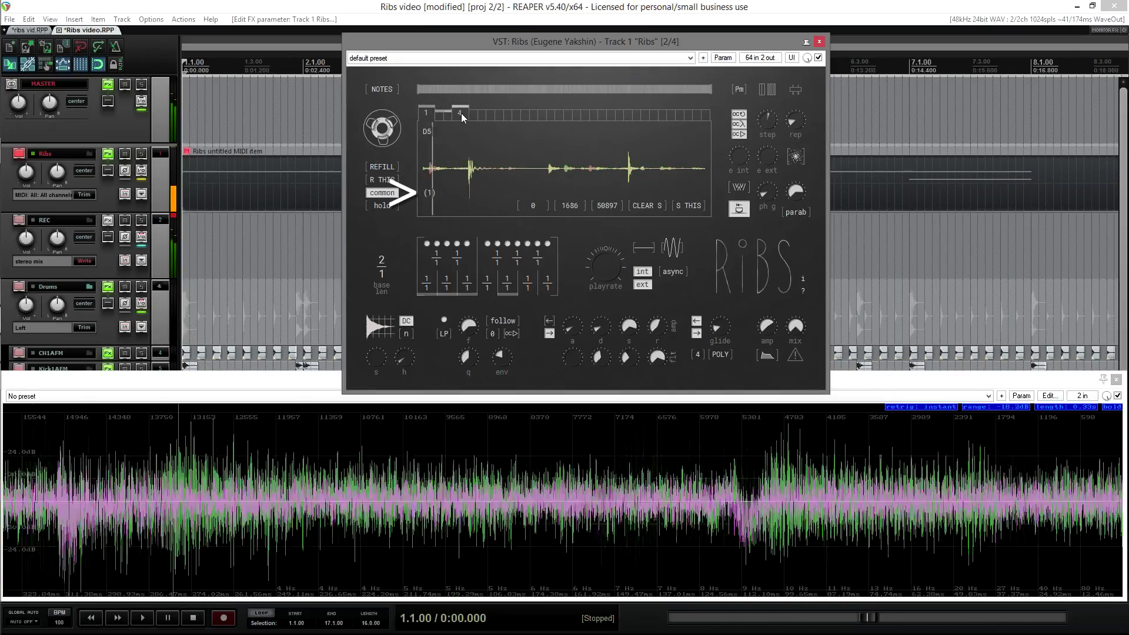
{"action": "left_click", "coordinate": [442, 116]}
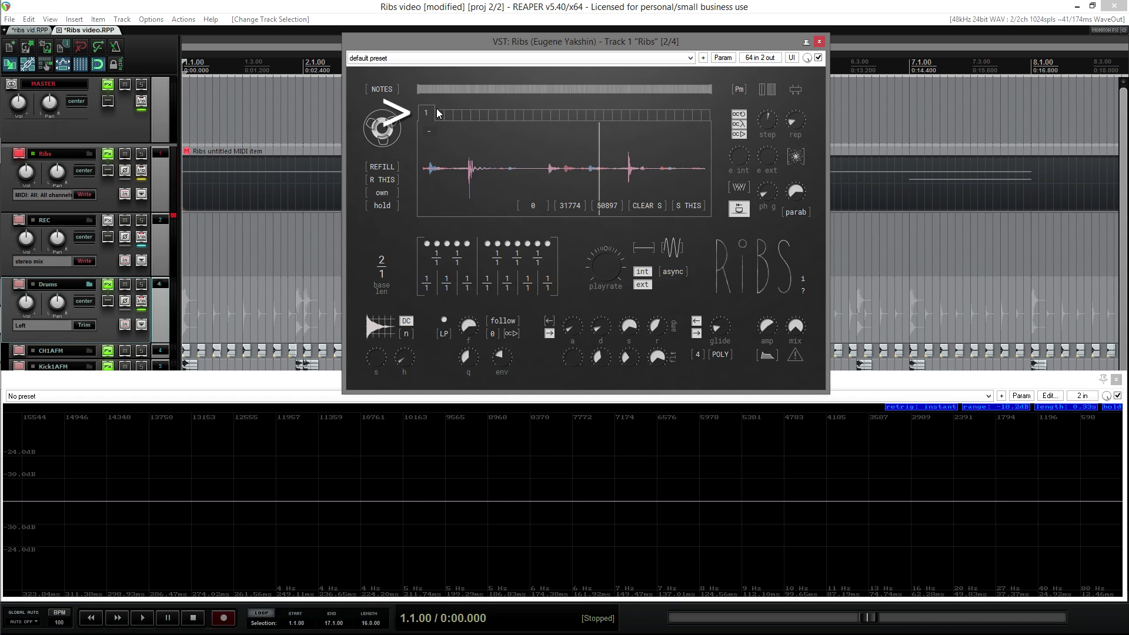
Show the track envelope for the plugin's picked buffer parameter
{"action": "left_click", "coordinate": [723, 57]}
{"action": "mouse_move", "coordinate": [847, 166]}
{"action": "mouse_move", "coordinate": [917, 180]}
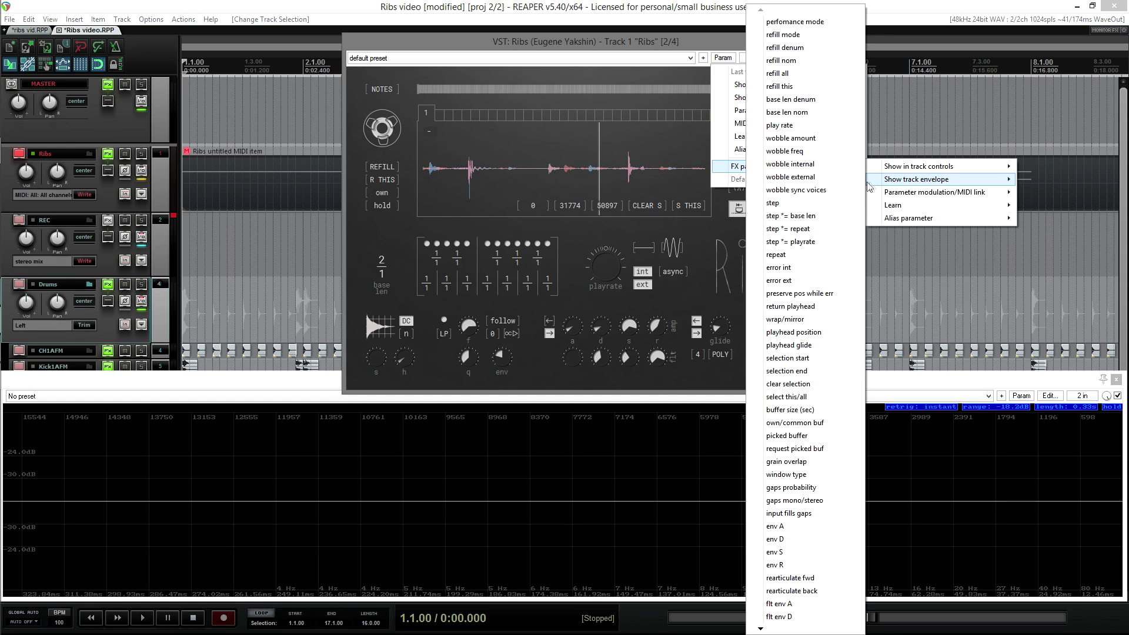
{"action": "left_click", "coordinate": [801, 435]}
Step the picked buffer up through the higher-numbered buffers and back to buffer 1
{"action": "scroll", "coordinate": [432, 116], "scroll_direction": "up", "scroll_amount": 7}
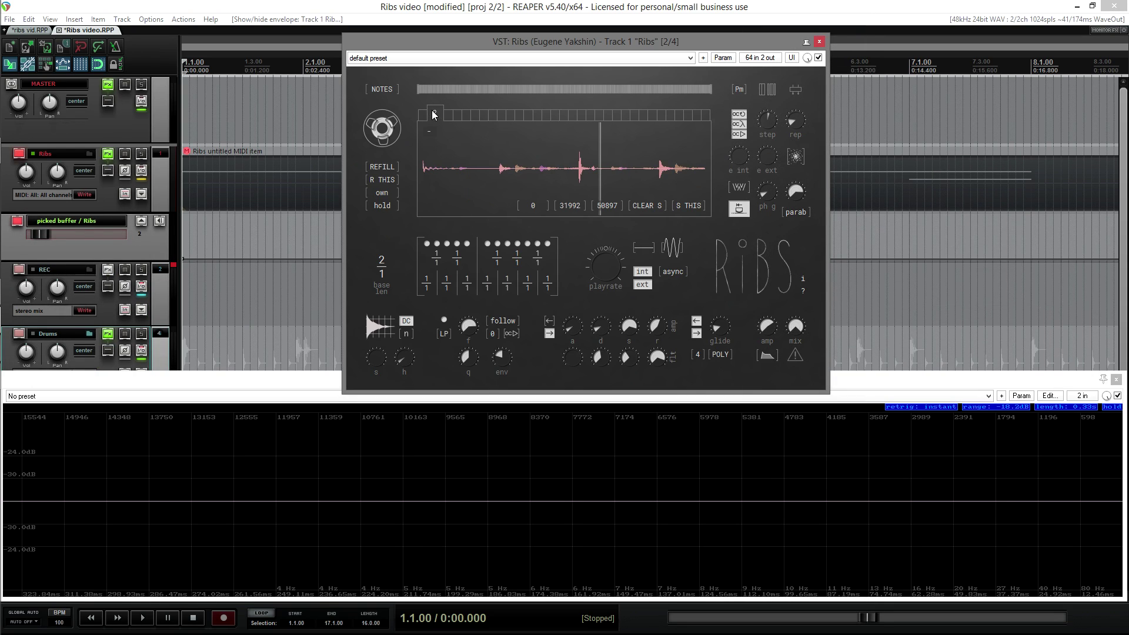
{"action": "scroll", "coordinate": [433, 115], "scroll_direction": "up", "scroll_amount": 15}
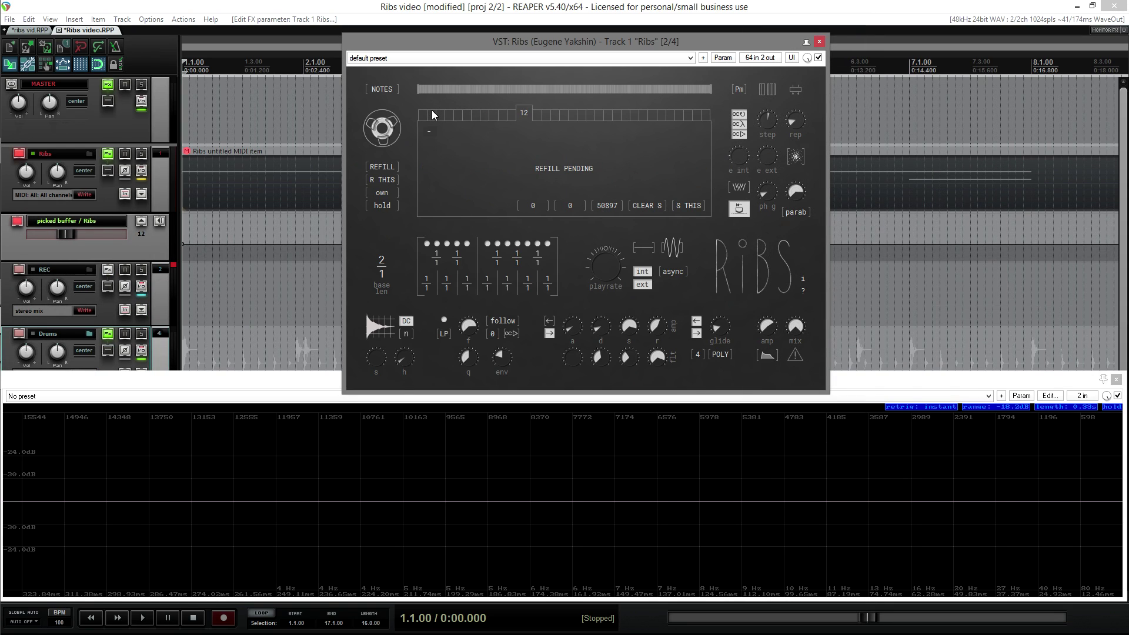
{"action": "scroll", "coordinate": [432, 114], "scroll_direction": "down", "scroll_amount": 17}
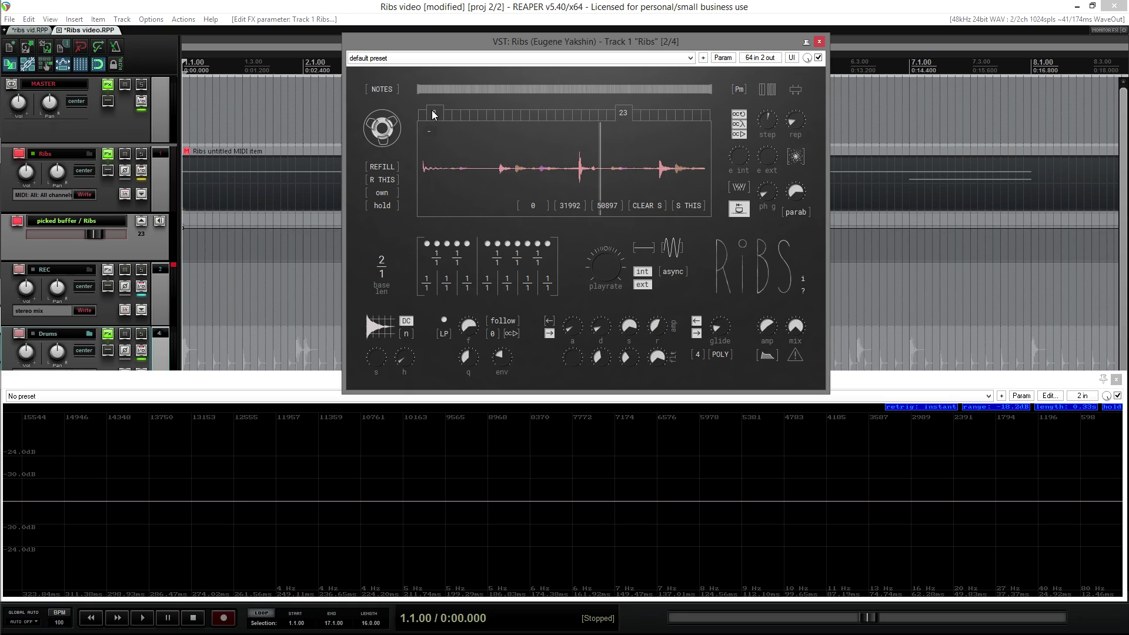
{"action": "scroll", "coordinate": [432, 114], "scroll_direction": "down", "scroll_amount": 5}
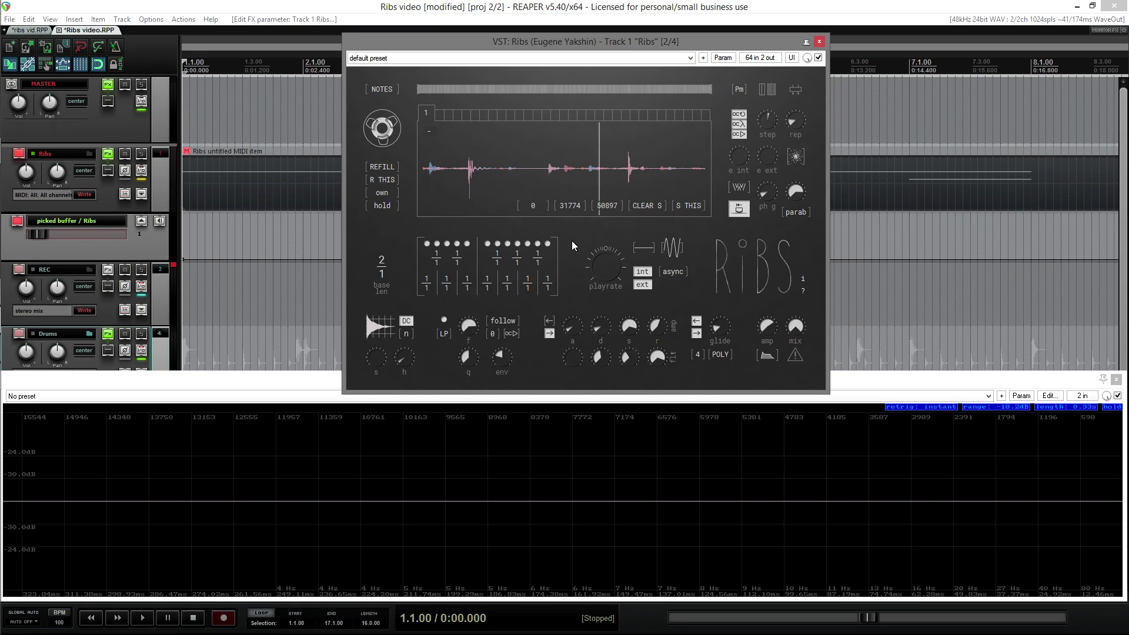
Check the parameter options of the waveform's selection start and selection end values
{"action": "right_click", "coordinate": [533, 205]}
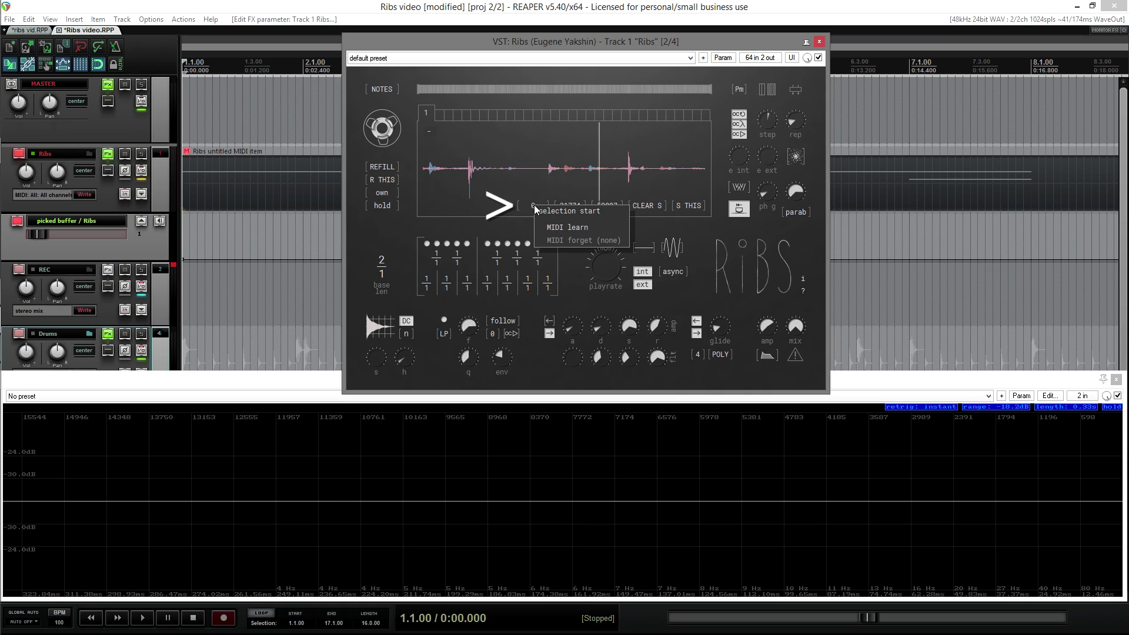
{"action": "left_click", "coordinate": [528, 219]}
{"action": "right_click", "coordinate": [607, 207]}
{"action": "left_click", "coordinate": [597, 227]}
Select the waveform range from 6574 to 18666 around the tall peak in buffer 1 and pick buffer 2
{"action": "left_click_drag", "start_coordinate": [526, 170], "coordinate": [460, 171]}
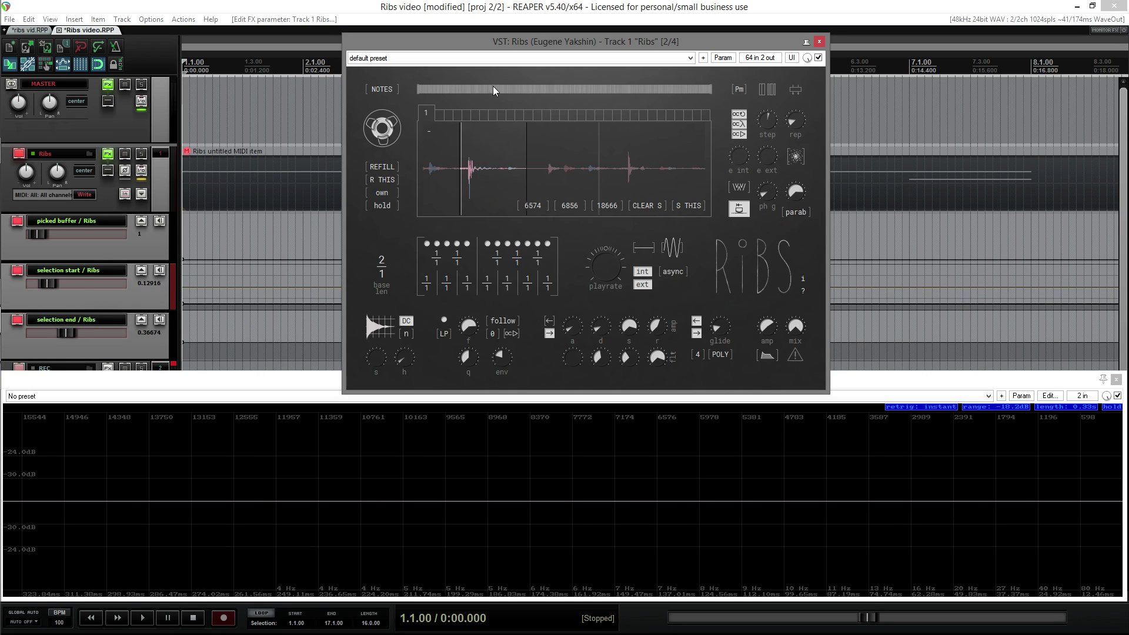
{"action": "left_click", "coordinate": [440, 112]}
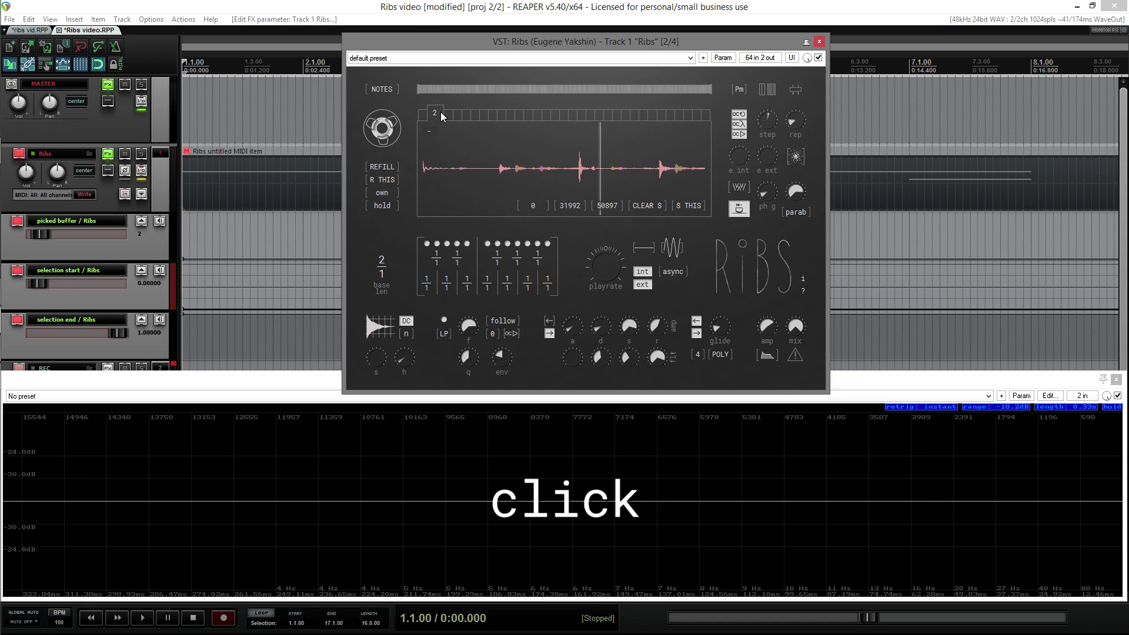
Select the waveform range from 12088 to 48564 in buffer 3 and return to buffer 1
{"action": "left_click", "coordinate": [449, 114]}
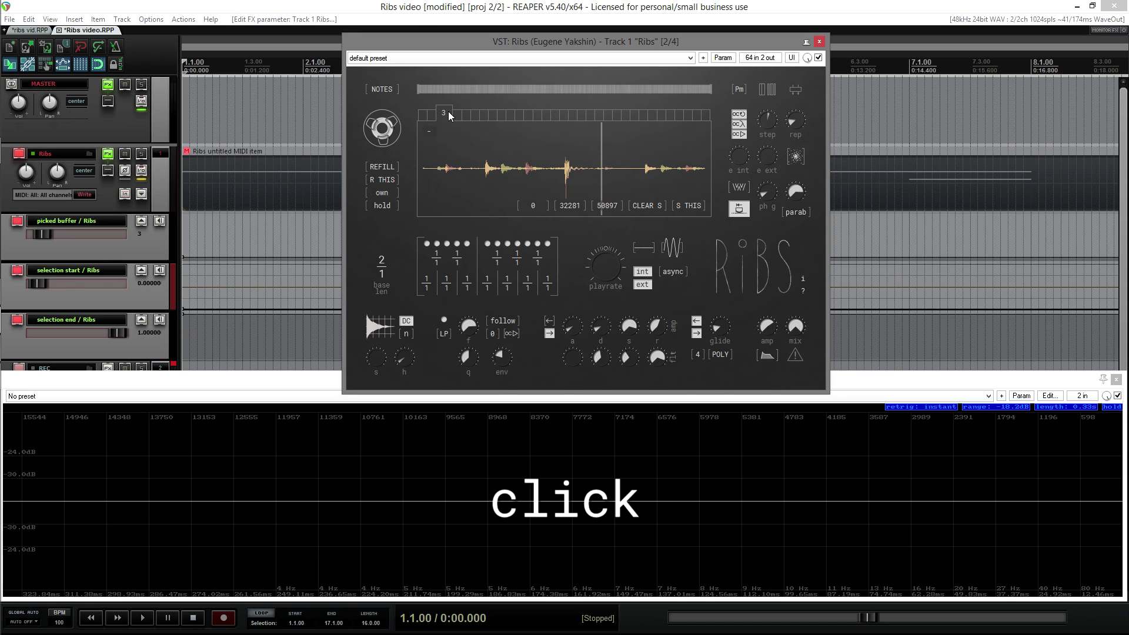
{"action": "left_click_drag", "start_coordinate": [489, 176], "coordinate": [692, 176]}
{"action": "left_click", "coordinate": [421, 115]}
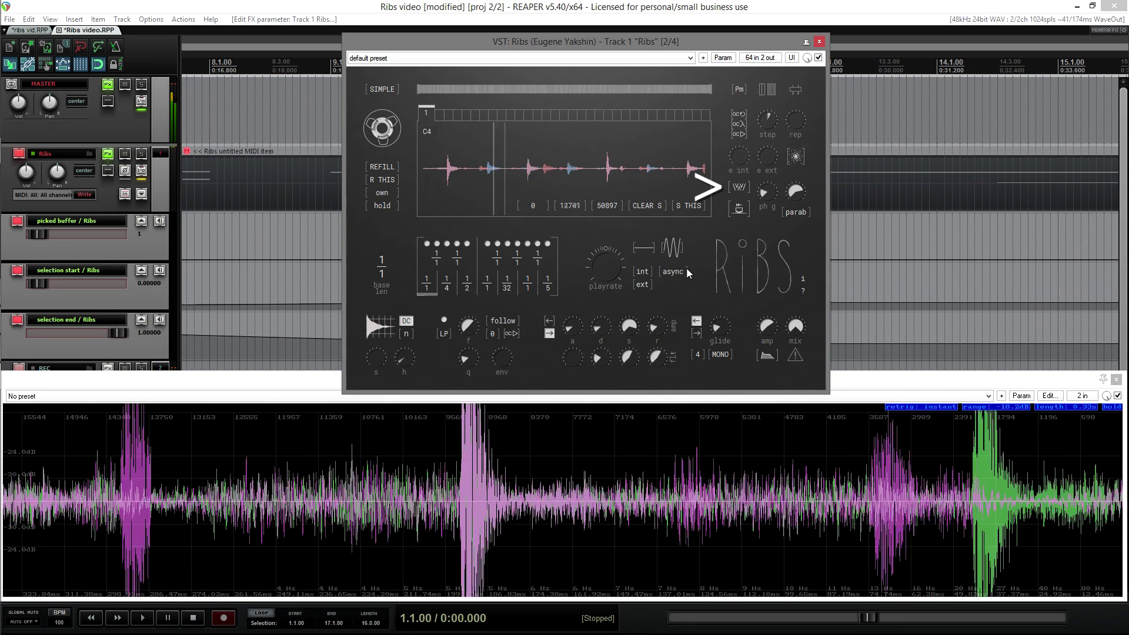
Switch the grain shape option from overlapping to single waves and toggle the option directly below it
{"action": "left_click", "coordinate": [736, 190]}
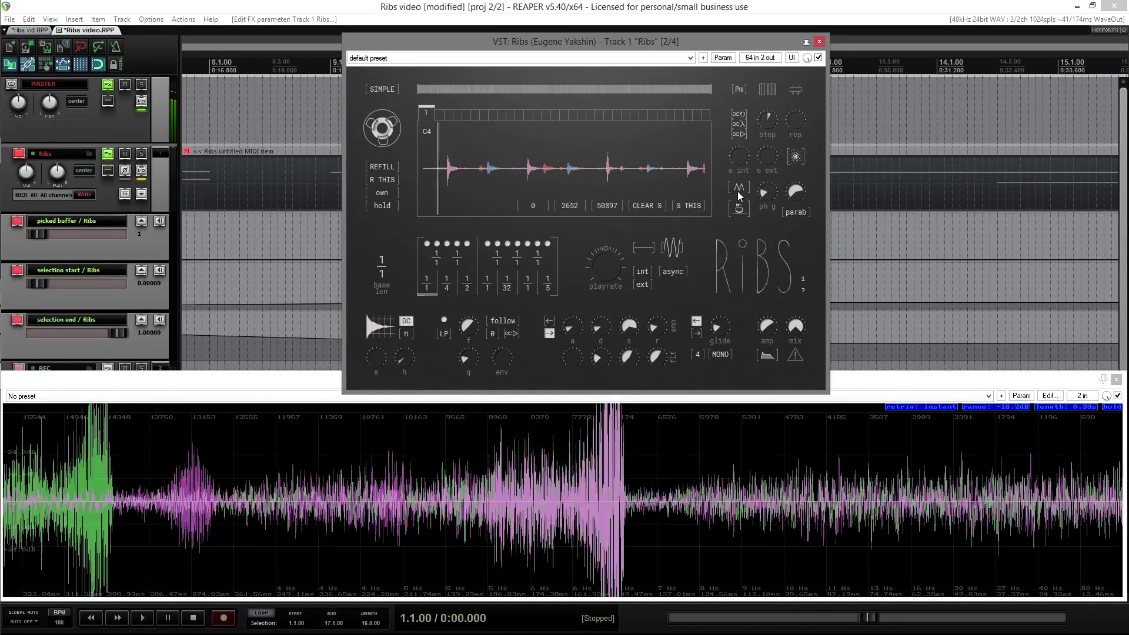
{"action": "left_click", "coordinate": [738, 209]}
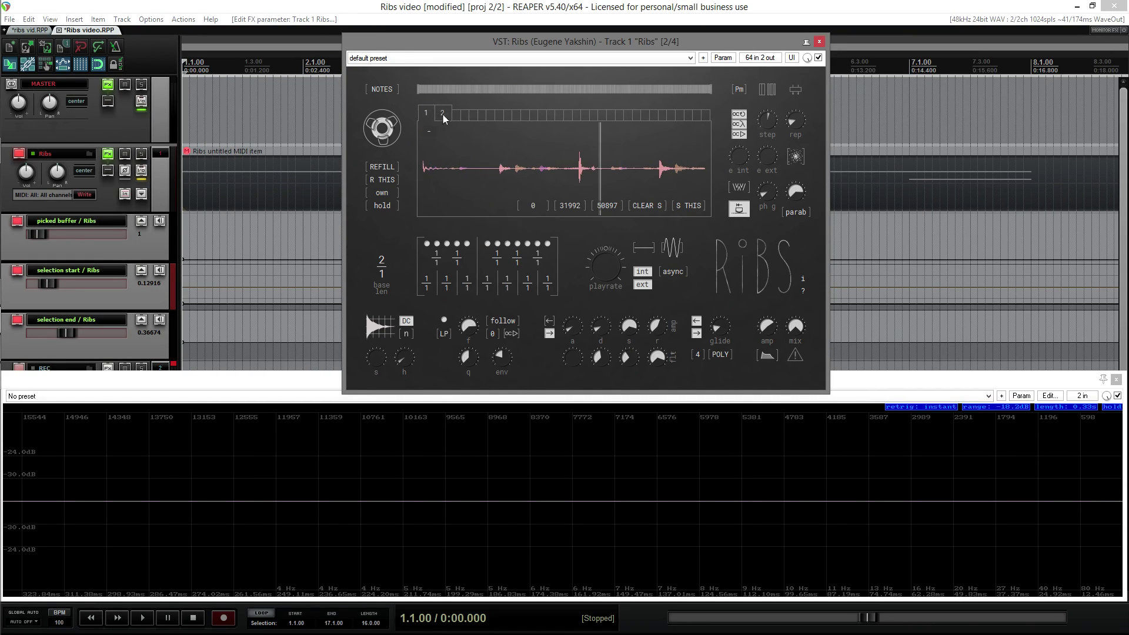
Compare the waveforms and stored selections of buffers 1, 2, 3 and 5
{"action": "left_click", "coordinate": [454, 115]}
{"action": "left_click", "coordinate": [474, 115]}
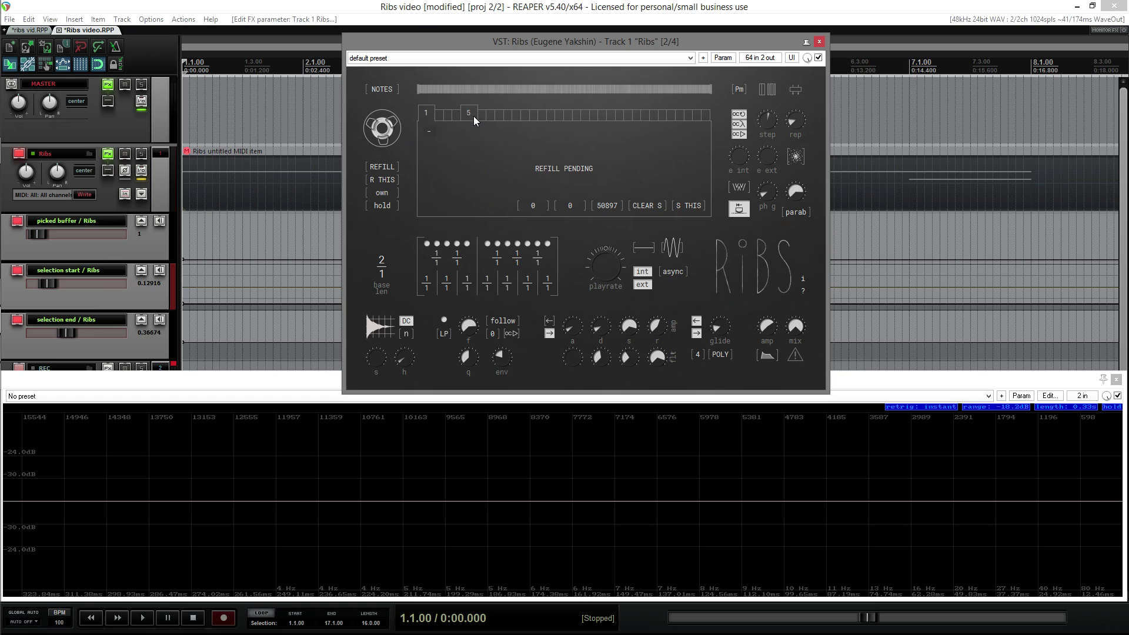
{"action": "left_click", "coordinate": [440, 112]}
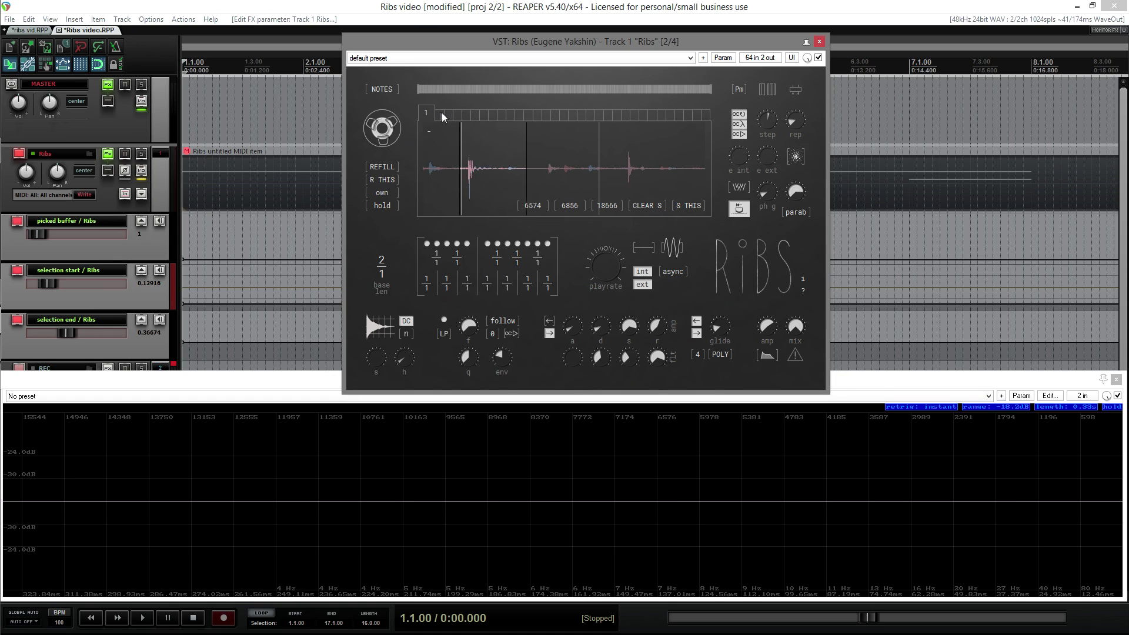
{"action": "left_click", "coordinate": [442, 112]}
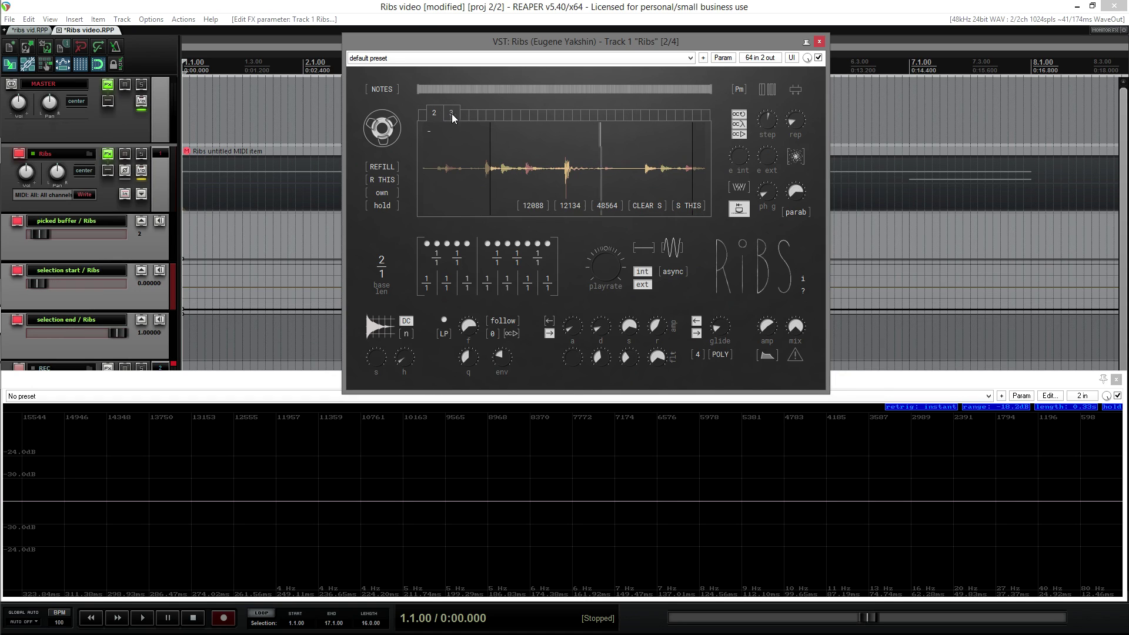
{"action": "left_click", "coordinate": [454, 115]}
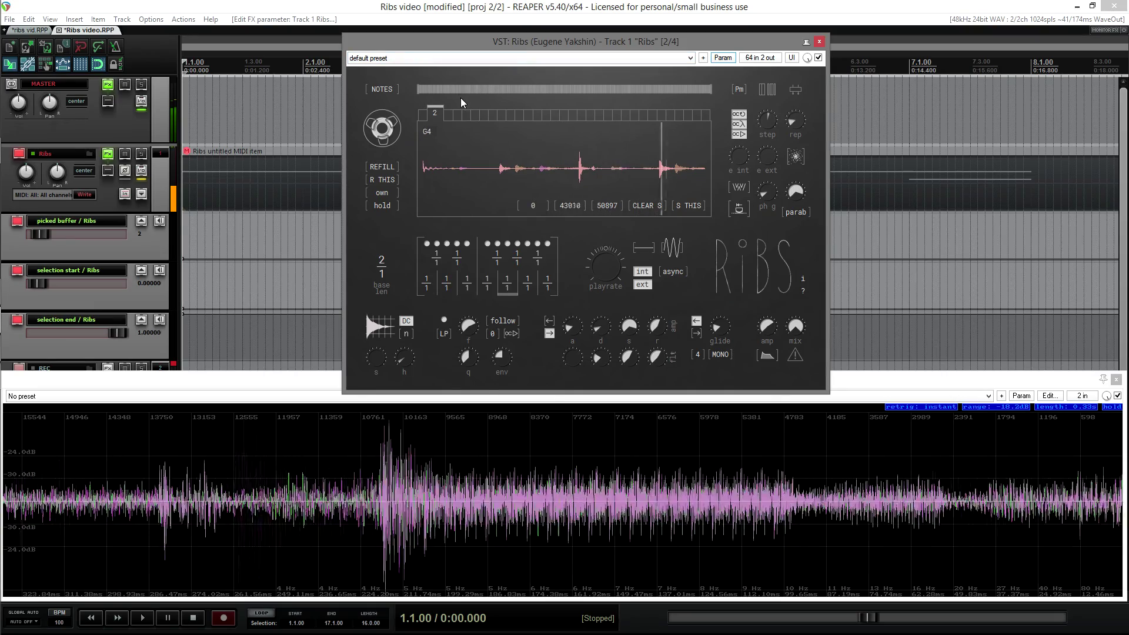
Switch the picked buffer among 1, 2 and 4 while playing notes, finishing on buffer 1
{"action": "left_click", "coordinate": [457, 115]}
{"action": "left_click", "coordinate": [460, 114]}
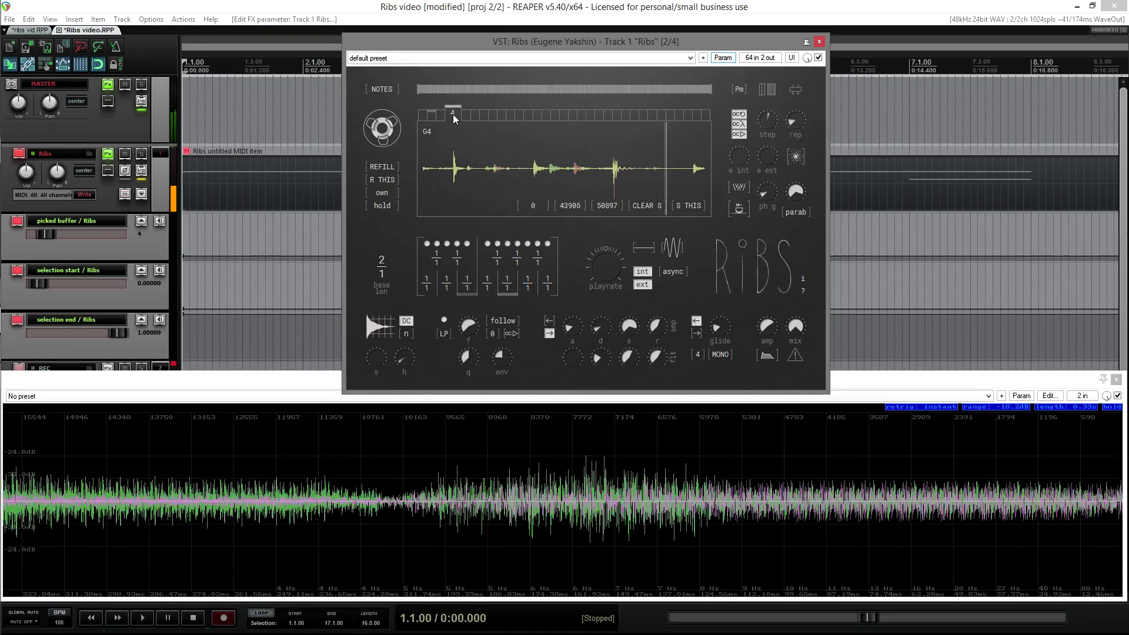
{"action": "left_click", "coordinate": [419, 117]}
{"action": "left_click", "coordinate": [422, 117]}
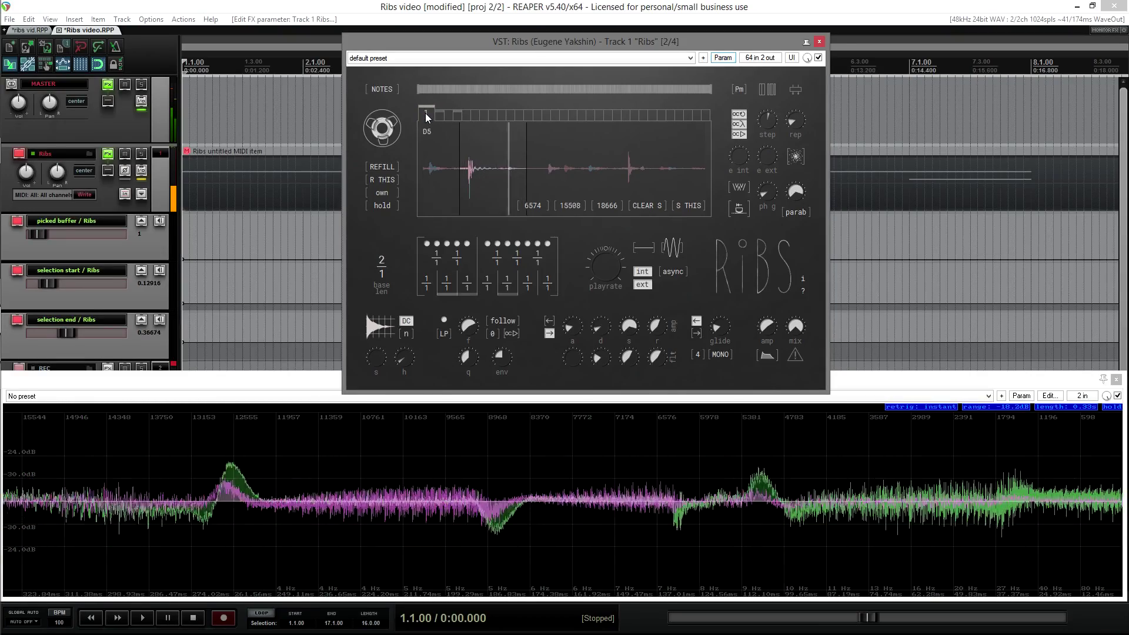
{"action": "left_click", "coordinate": [467, 111]}
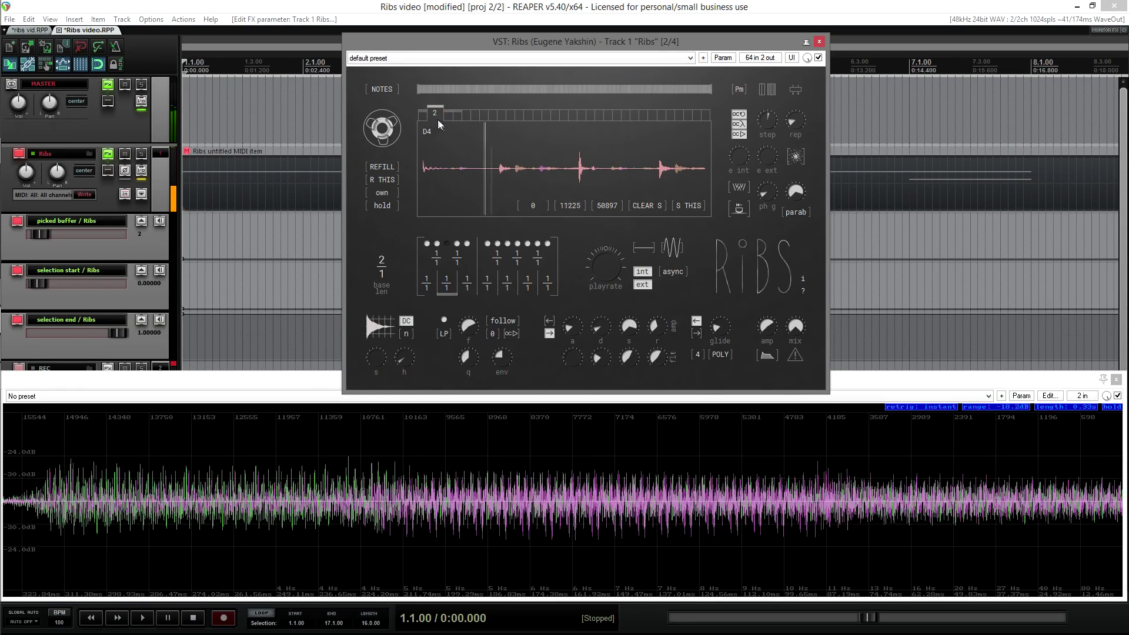
{"action": "left_click", "coordinate": [452, 112]}
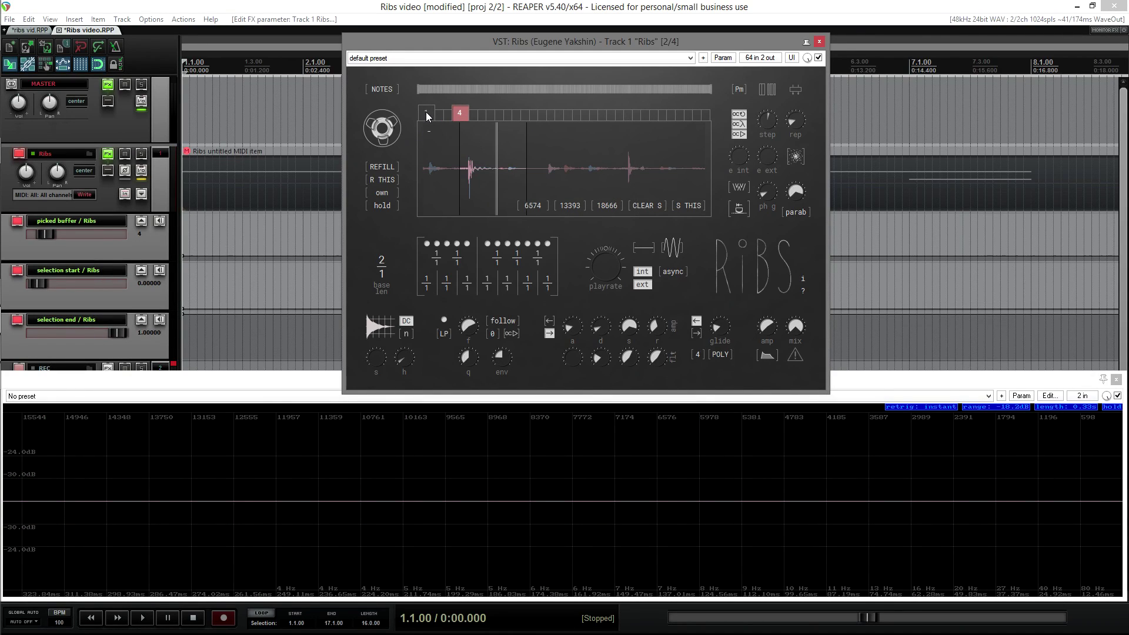
{"action": "left_click", "coordinate": [425, 112]}
{"action": "left_click", "coordinate": [473, 112]}
{"action": "left_click", "coordinate": [425, 115]}
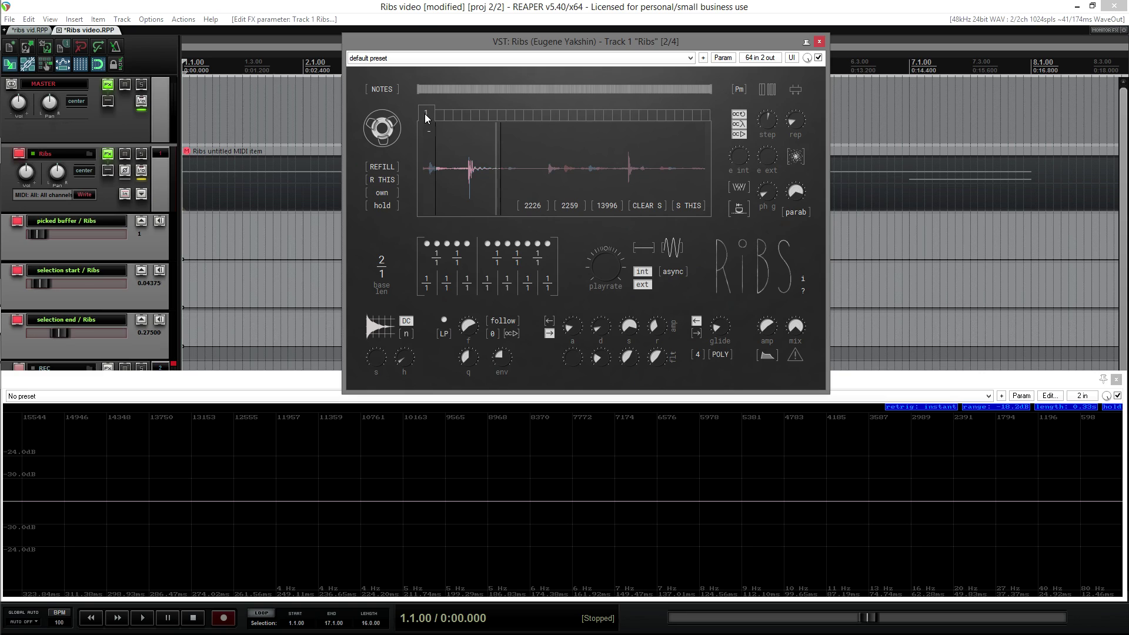
Select the waveform range from 10709 to 21631 for all buffers at once and clear the selections
{"action": "left_click", "coordinate": [689, 206]}
{"action": "left_click_drag", "start_coordinate": [482, 158], "coordinate": [543, 158]}
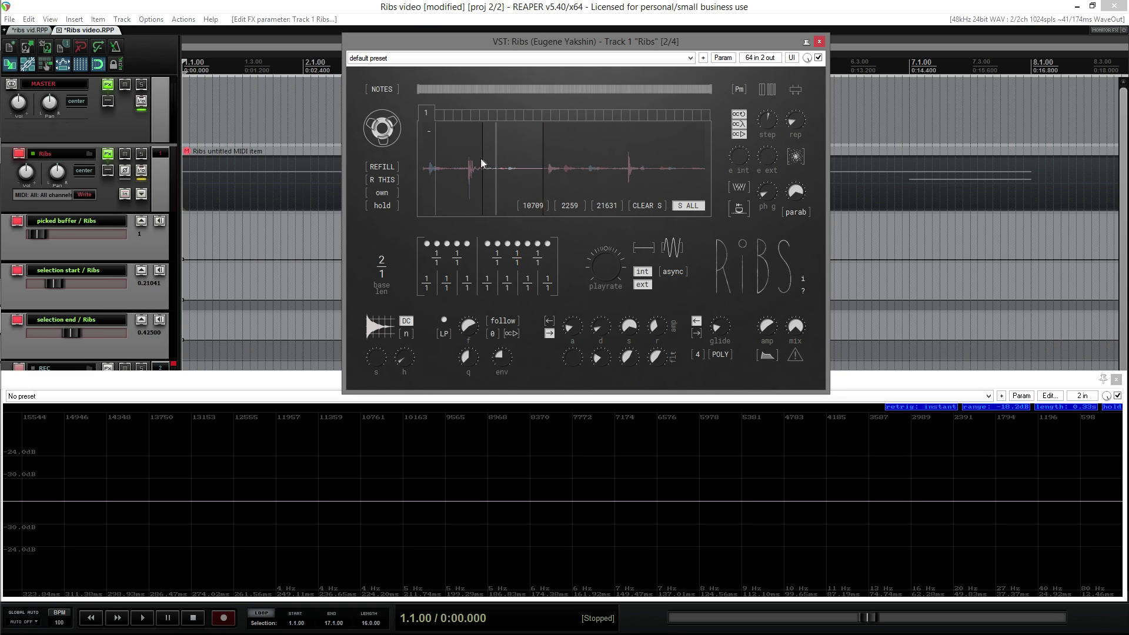
{"action": "left_click", "coordinate": [641, 205]}
{"action": "left_click", "coordinate": [454, 114]}
{"action": "left_click", "coordinate": [649, 206]}
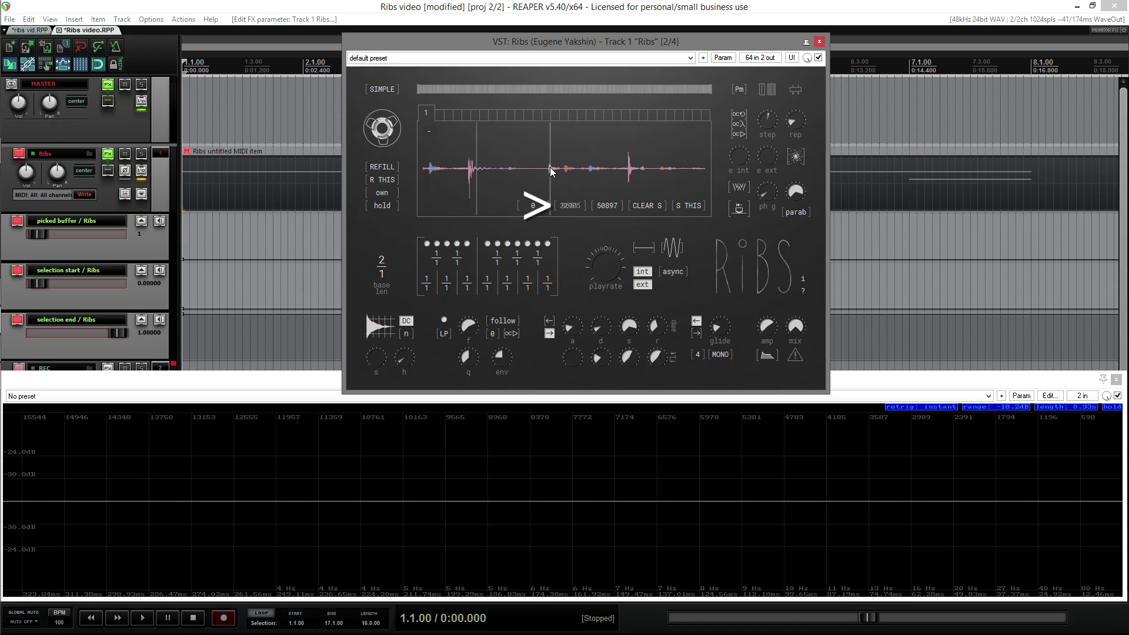
Move the playhead past the last tall peak in buffer 1 and turn the ph g amount down
{"action": "left_click", "coordinate": [650, 172]}
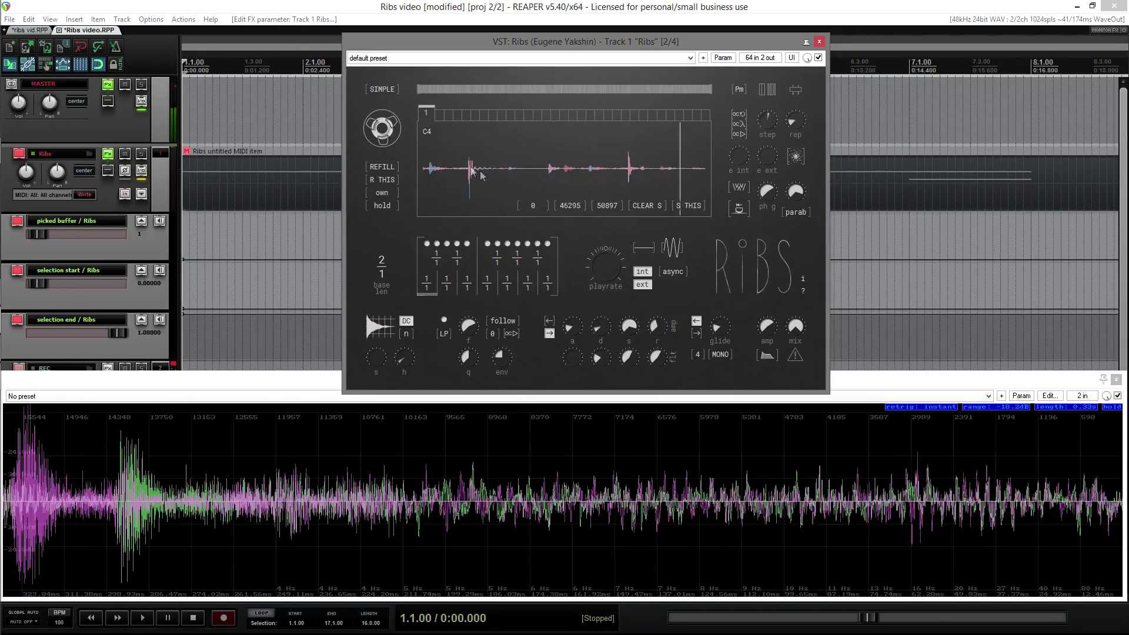
{"action": "left_click_drag", "start_coordinate": [775, 194], "coordinate": [757, 249]}
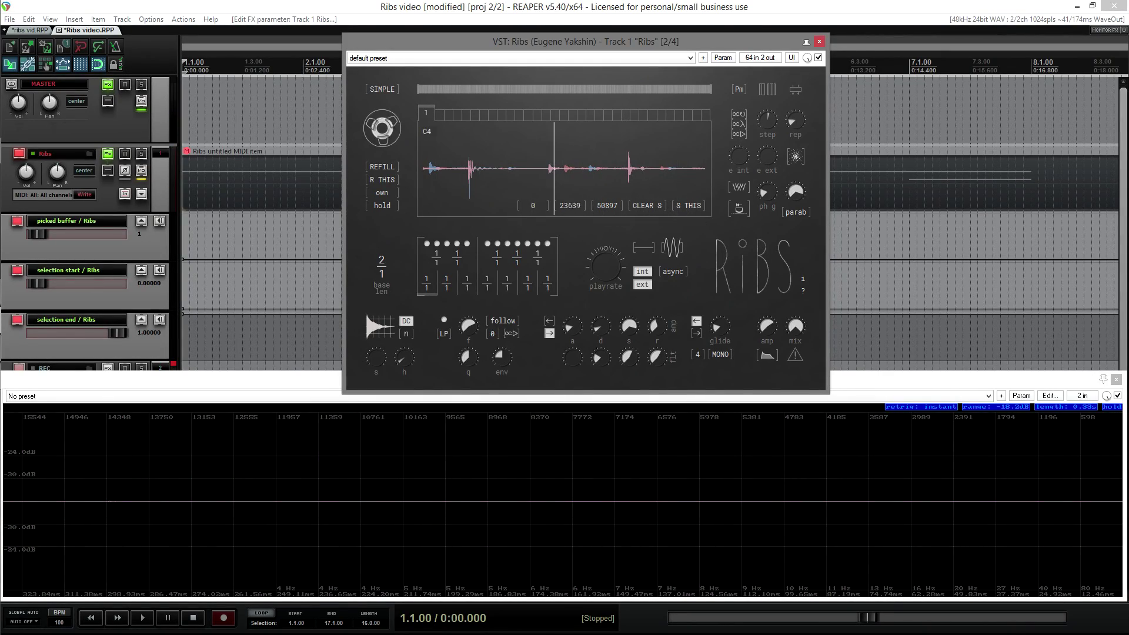
Change the playback mode from simple to notes and move the playhead between early and late points of the waveform
{"action": "left_click", "coordinate": [372, 89]}
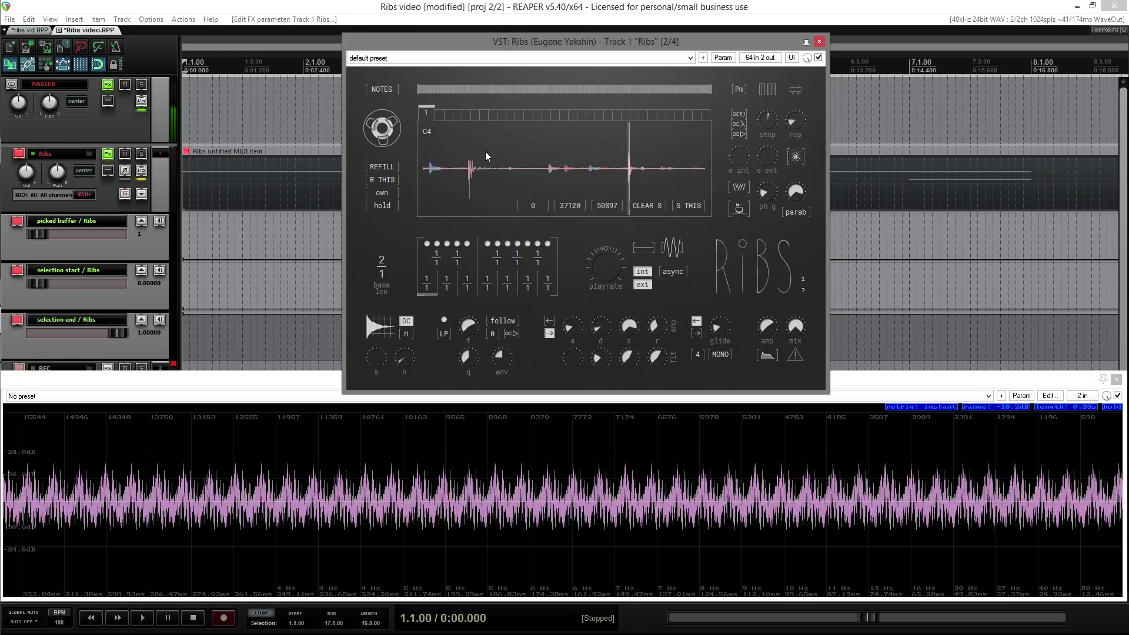
{"action": "left_click", "coordinate": [503, 178]}
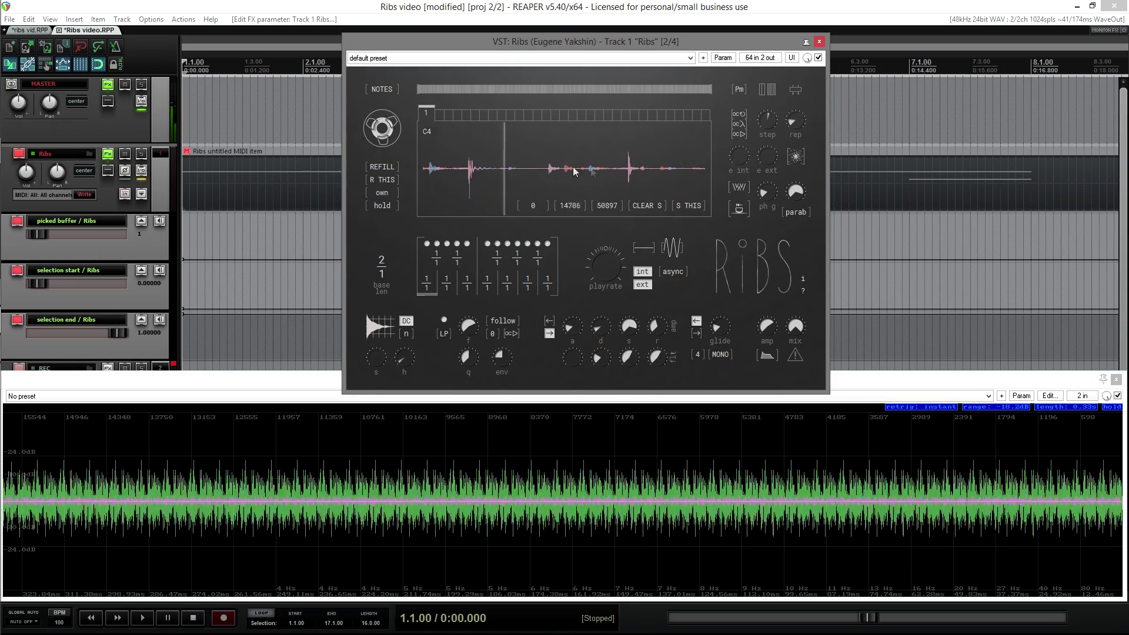
{"action": "left_click", "coordinate": [675, 175]}
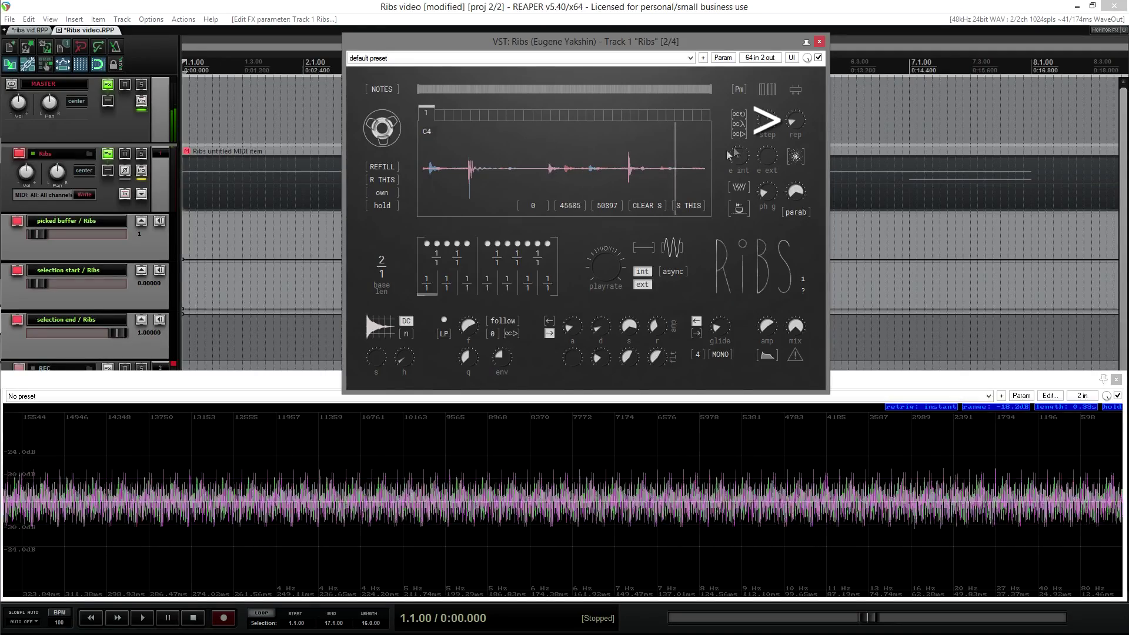
{"action": "left_click", "coordinate": [500, 175]}
{"action": "left_click", "coordinate": [654, 173]}
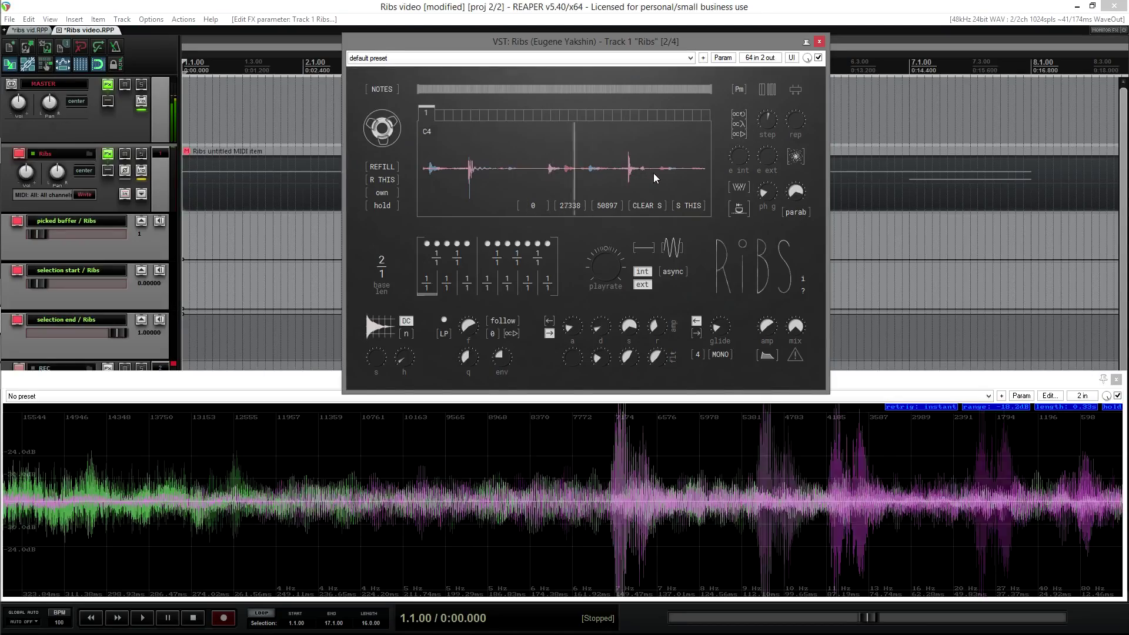
Raise the rep amount and move the playhead to several waveform points to hear the repetition
{"action": "mouse_move", "coordinate": [799, 121]}
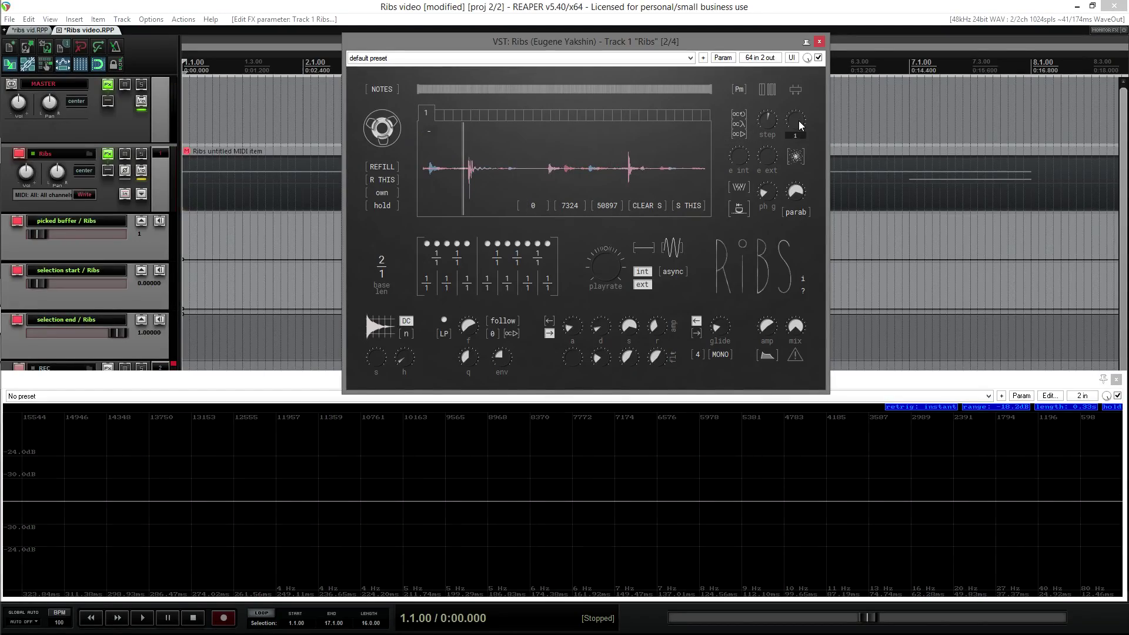
{"action": "left_click", "coordinate": [619, 169]}
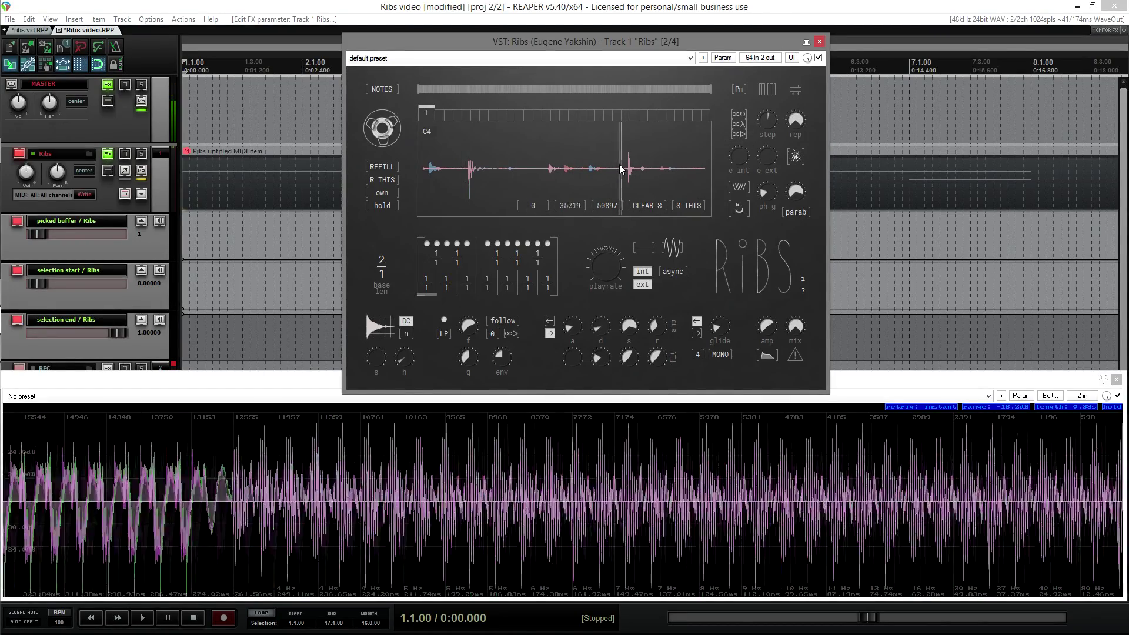
{"action": "left_click", "coordinate": [655, 169]}
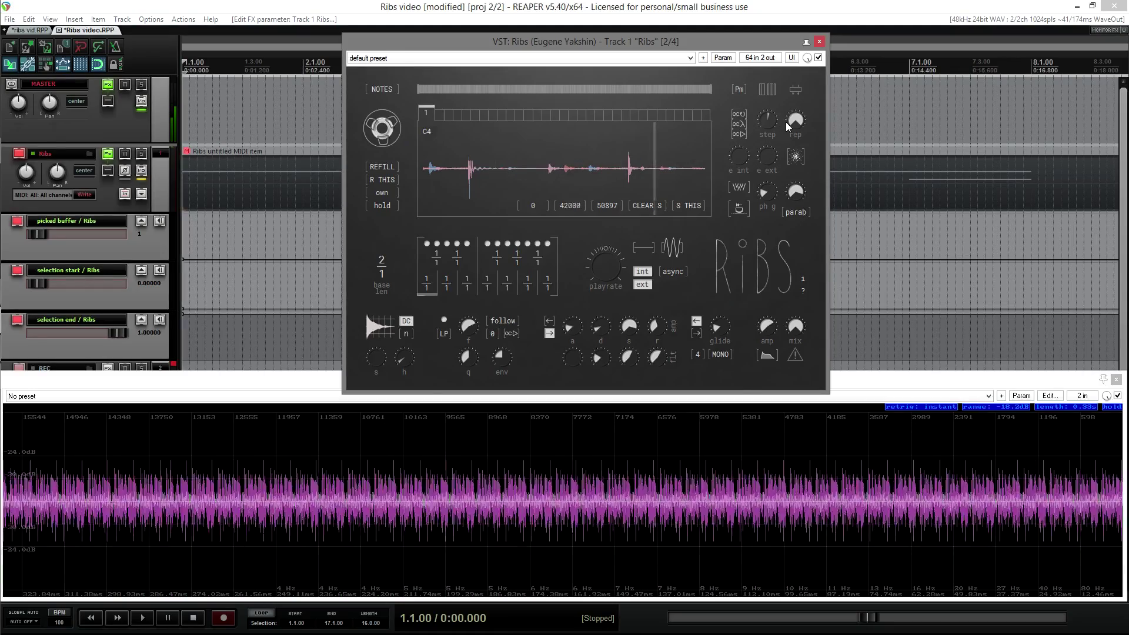
{"action": "left_click", "coordinate": [469, 174]}
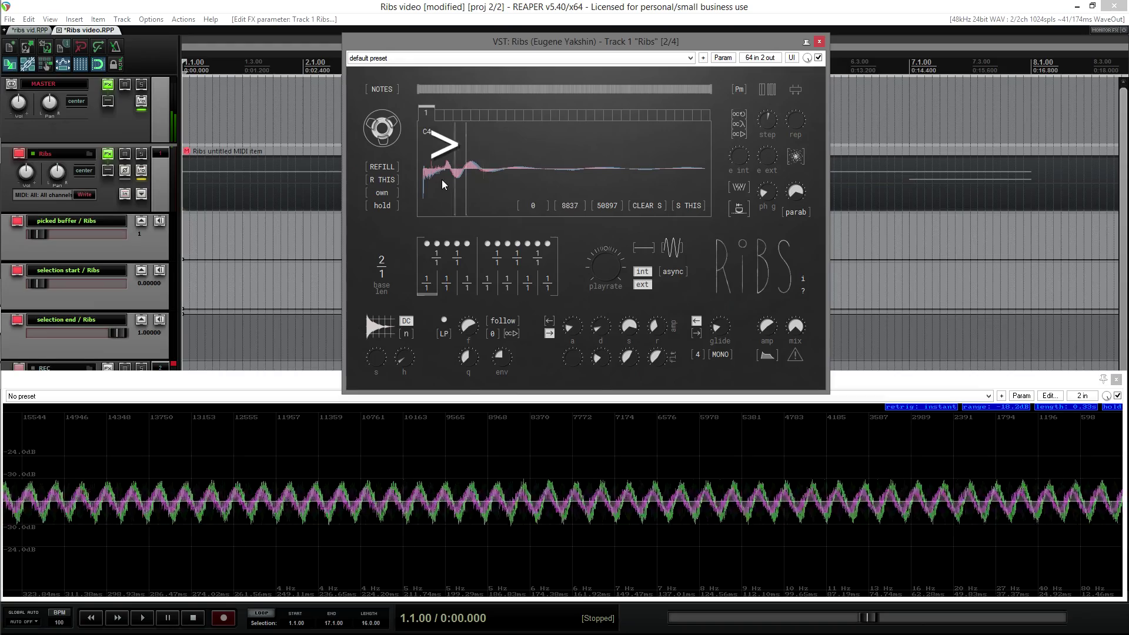
Move the playhead along the decaying waveform and raise the base length to 4/1
{"action": "left_click", "coordinate": [442, 179]}
{"action": "left_click_drag", "start_coordinate": [542, 176], "coordinate": [580, 152]}
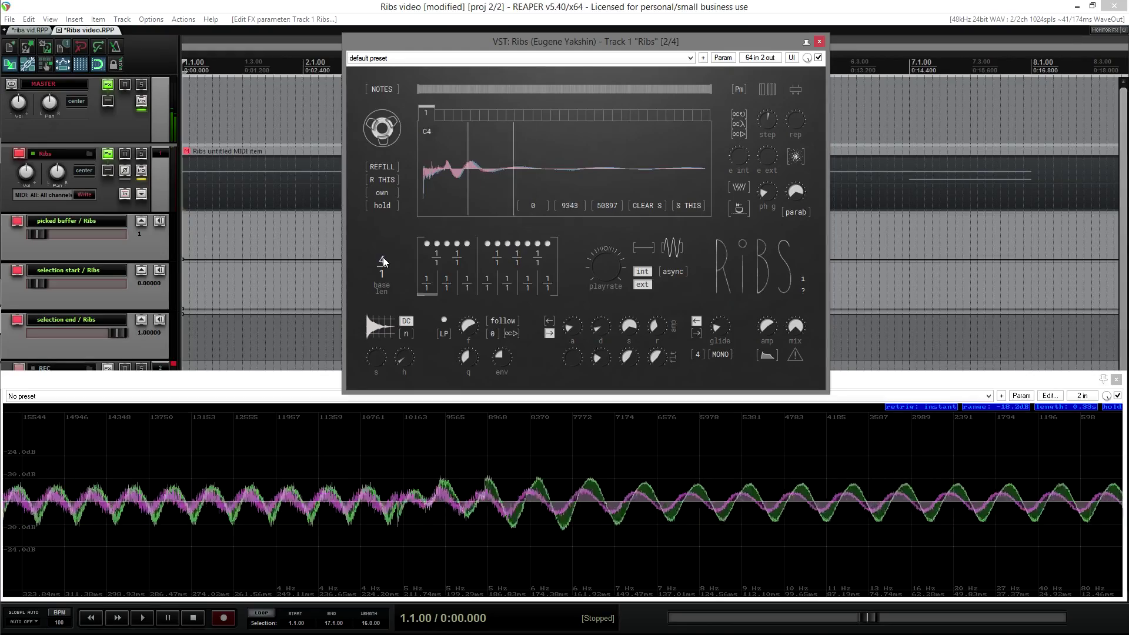
{"action": "scroll", "coordinate": [382, 261], "scroll_direction": "up", "scroll_amount": 2}
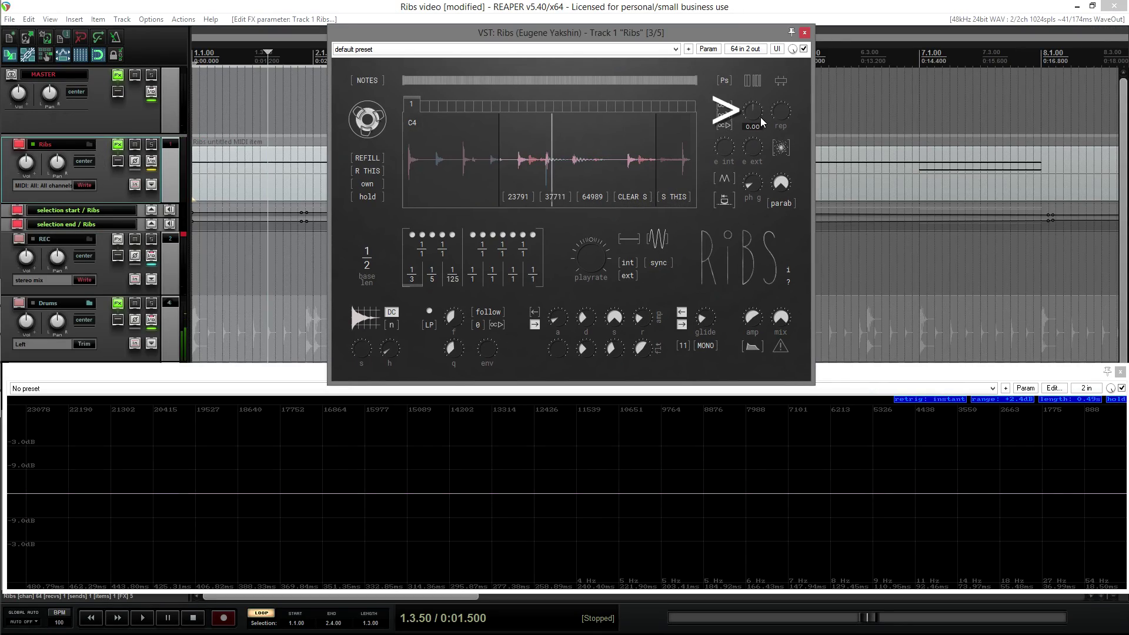
Set the step amount to 120.6 and adjust the rep amount during playback
{"action": "left_click_drag", "start_coordinate": [762, 121], "coordinate": [766, 71]}
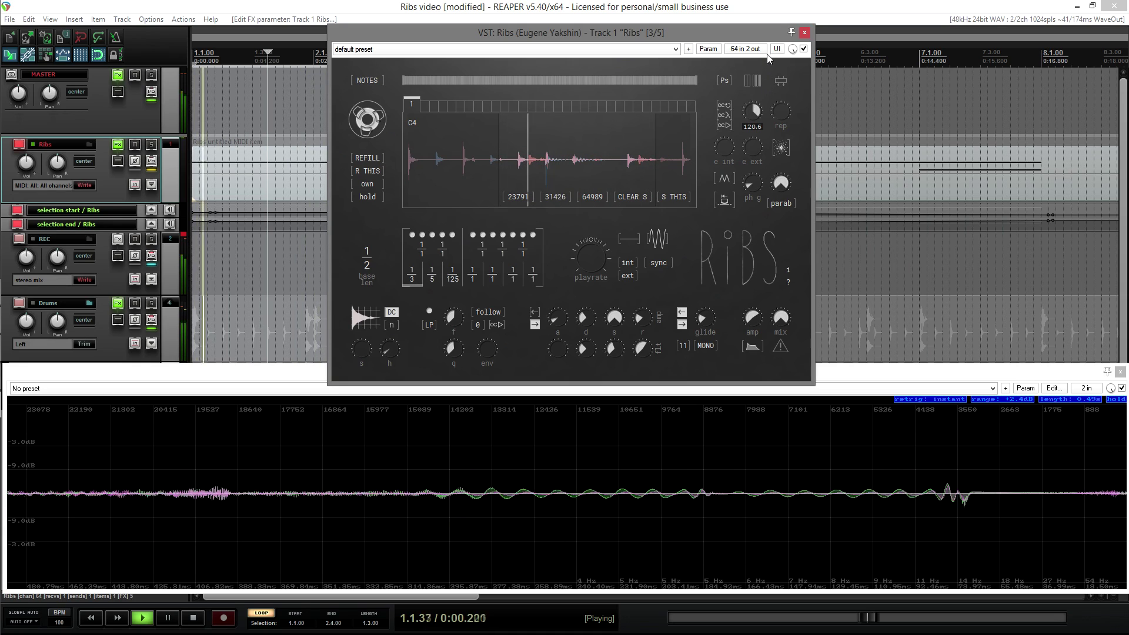
{"action": "left_click_drag", "start_coordinate": [789, 112], "coordinate": [757, 109]}
Turn on the first of the three infinity toggles beside the step control and adjust the rep amount
{"action": "mouse_move", "coordinate": [728, 108]}
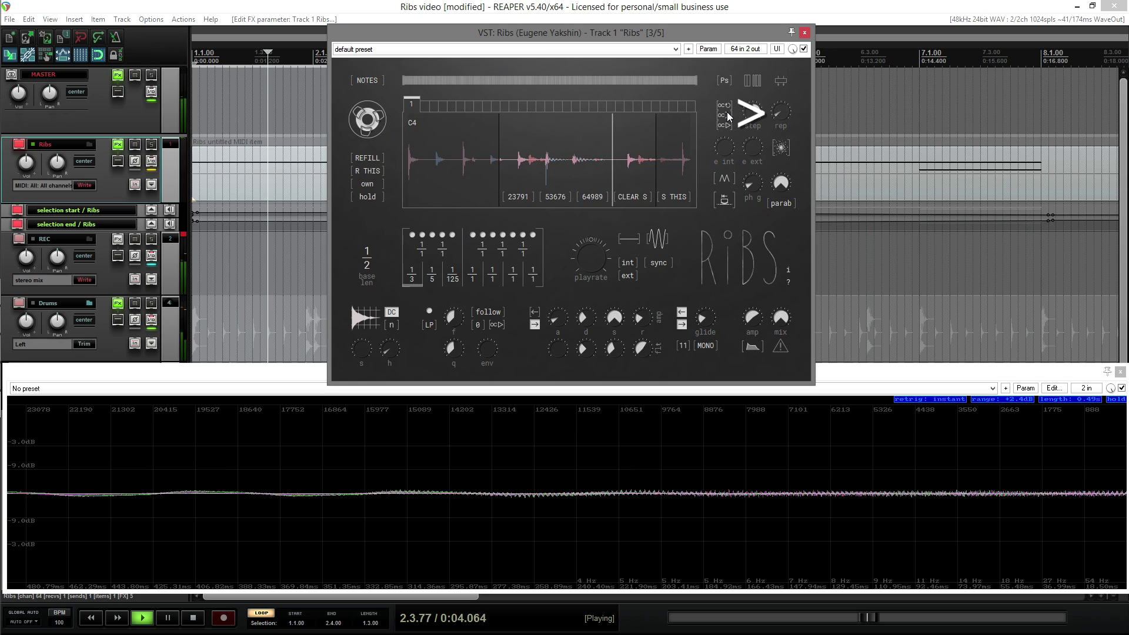
{"action": "left_click", "coordinate": [727, 107]}
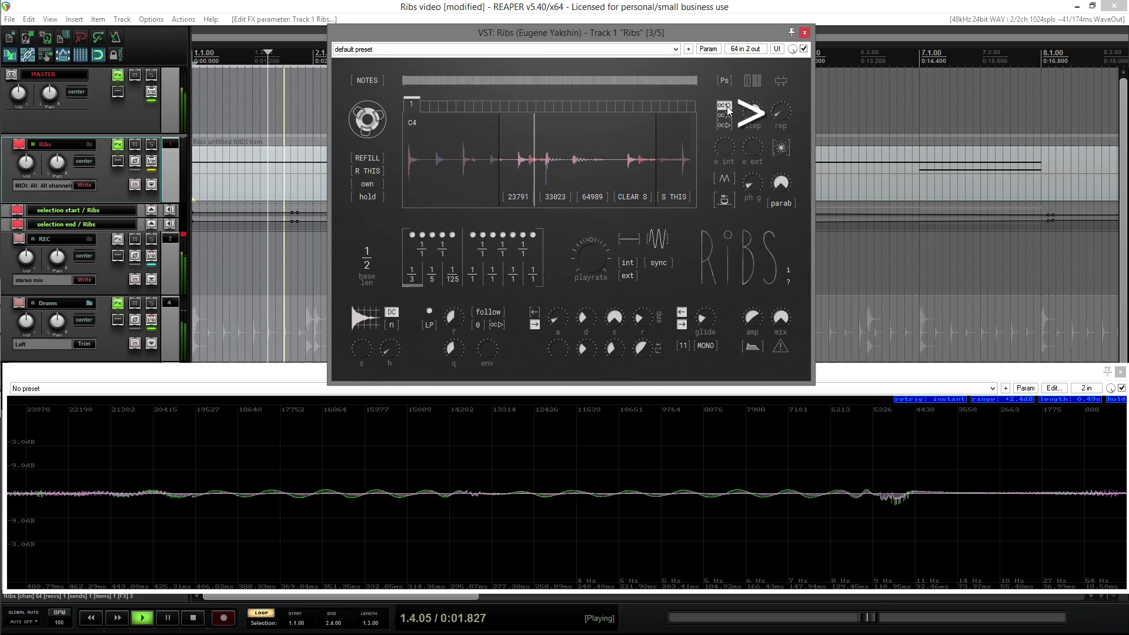
{"action": "left_click_drag", "start_coordinate": [783, 114], "coordinate": [783, 106]}
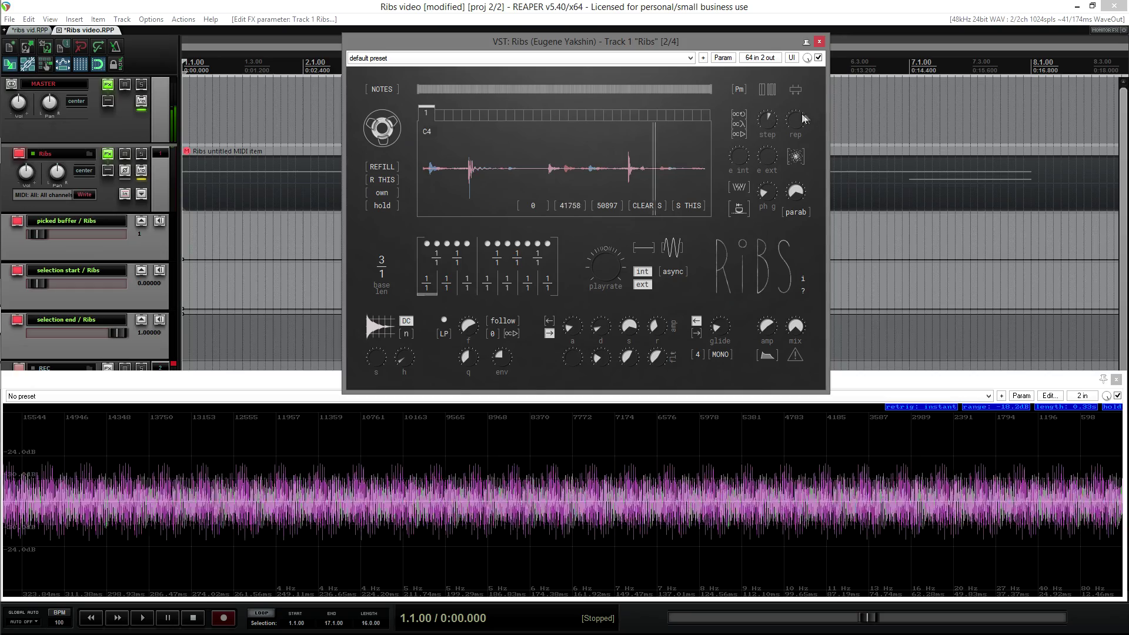
Turn on the middle infinity toggle with the base length at 3/1 and raise the rep amount slightly
{"action": "left_click", "coordinate": [740, 124]}
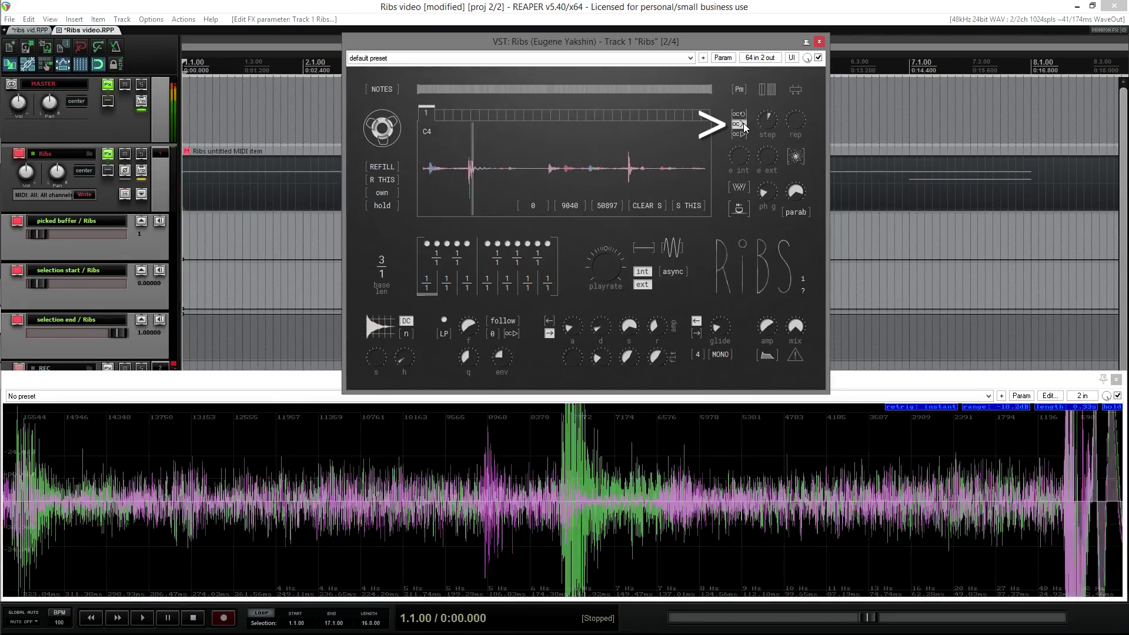
{"action": "left_click_drag", "start_coordinate": [791, 123], "coordinate": [793, 116]}
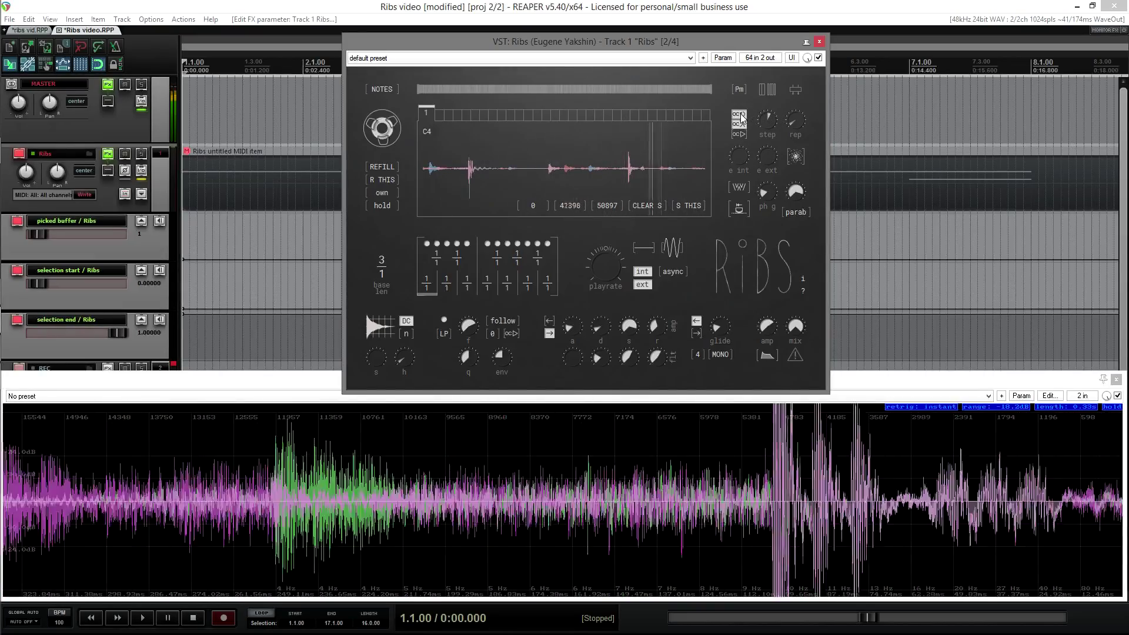
Set the playrate to 0.184 and turn on the third infinity toggle
{"action": "left_click_drag", "start_coordinate": [618, 267], "coordinate": [615, 273]}
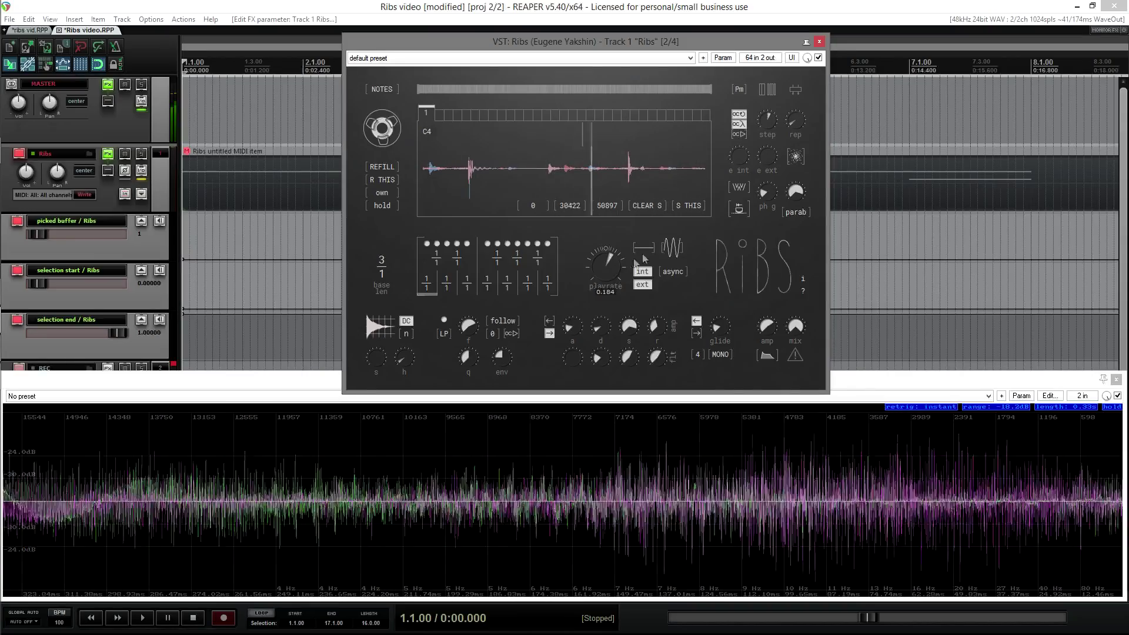
{"action": "left_click", "coordinate": [739, 135]}
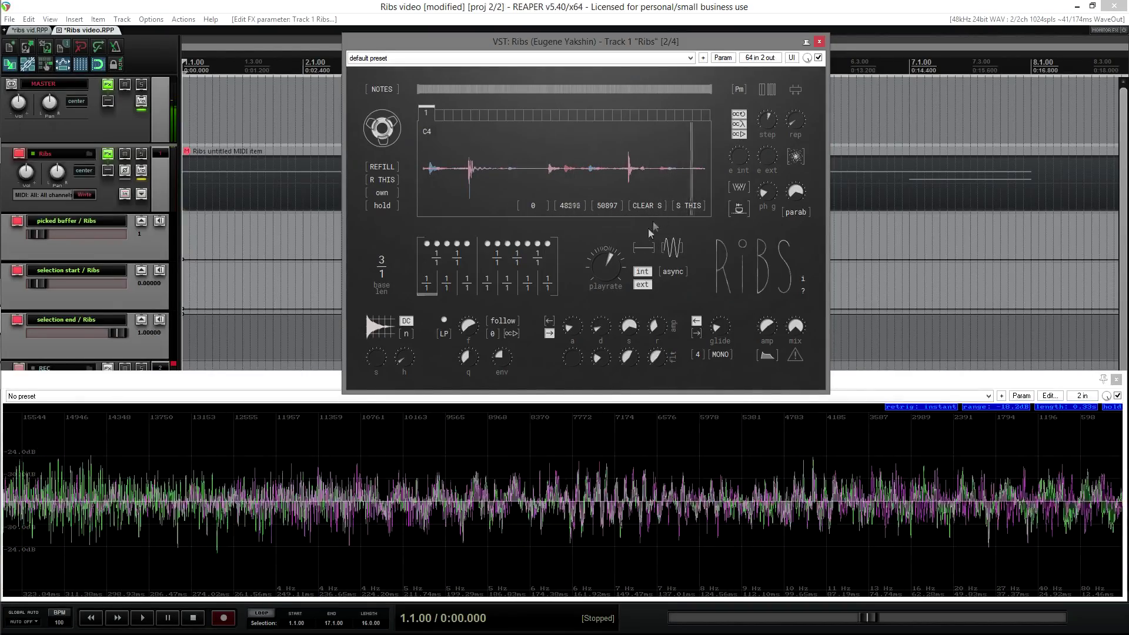
Vary the playrate in NOTES mode and SIMPLE mode, passing through -0.18 and ending at 0.354
{"action": "left_click_drag", "start_coordinate": [614, 266], "coordinate": [620, 224]}
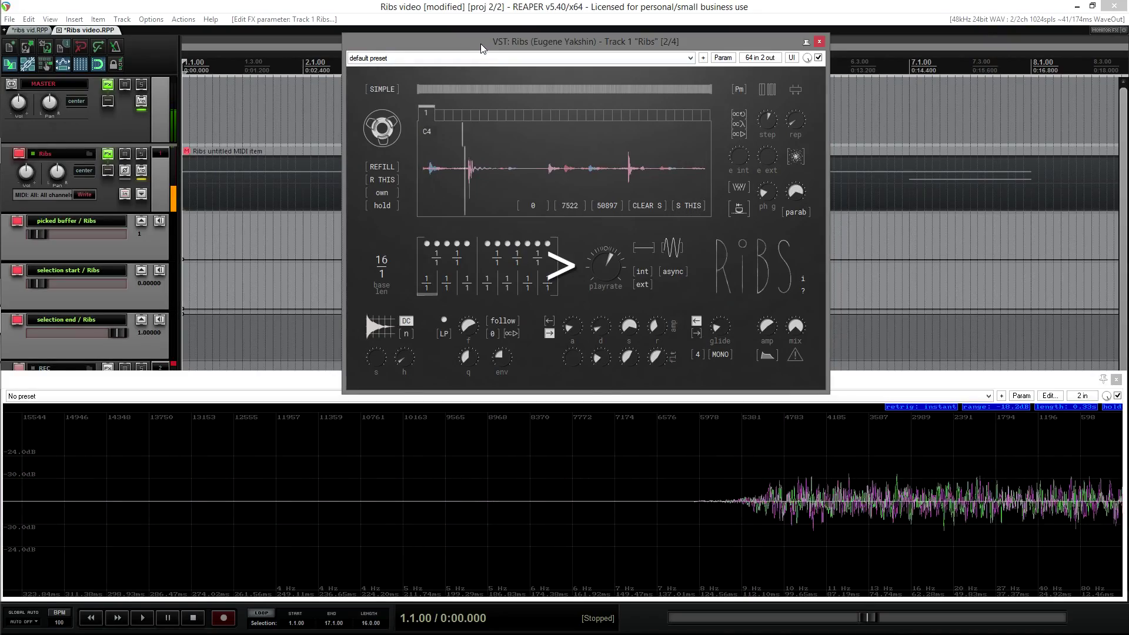
{"action": "left_click_drag", "start_coordinate": [609, 277], "coordinate": [611, 266]}
{"action": "scroll", "coordinate": [610, 271], "scroll_direction": "down", "scroll_amount": 4}
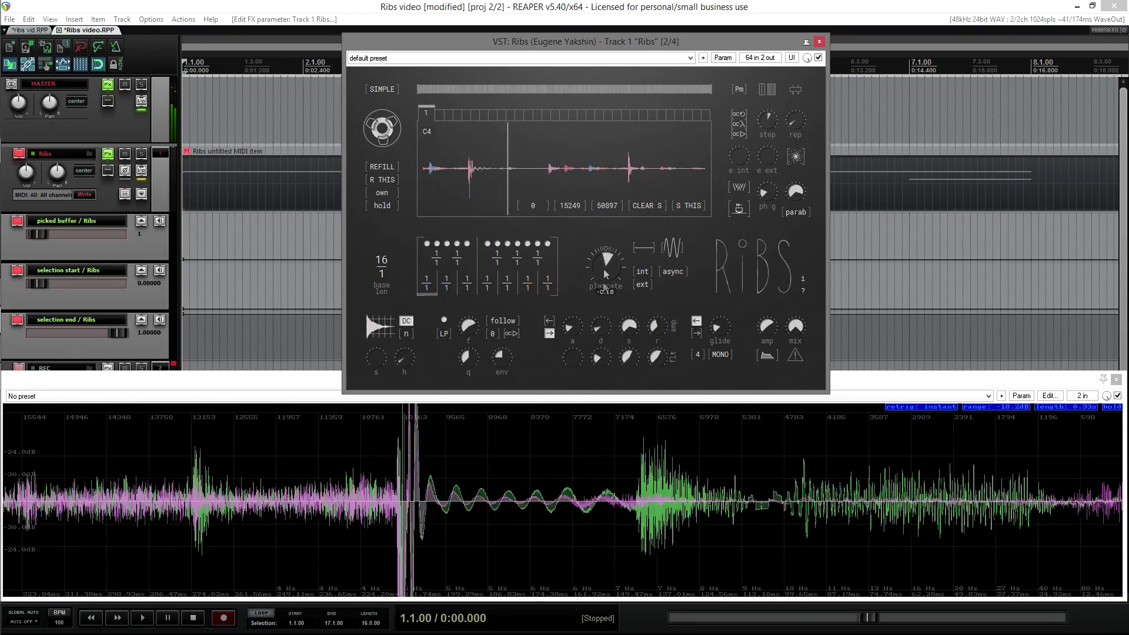
{"action": "scroll", "coordinate": [608, 266], "scroll_direction": "down", "scroll_amount": 2}
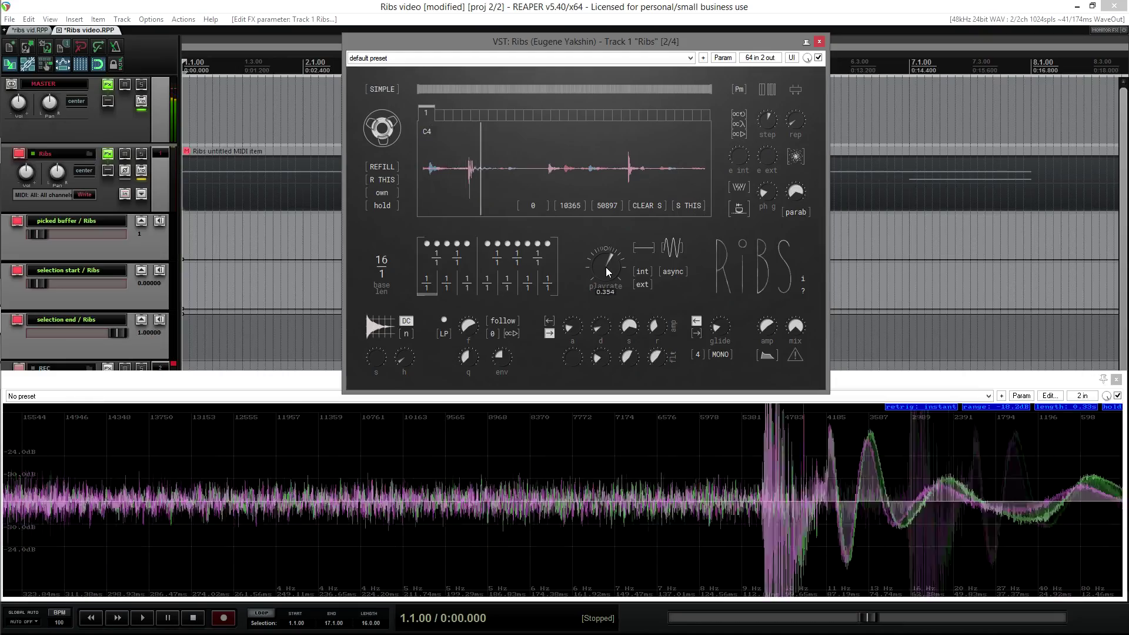
Switch the playback mode to NOTES, select the buffer segment from 7948 to 17389 and adjust the playrate
{"action": "left_click", "coordinate": [391, 90]}
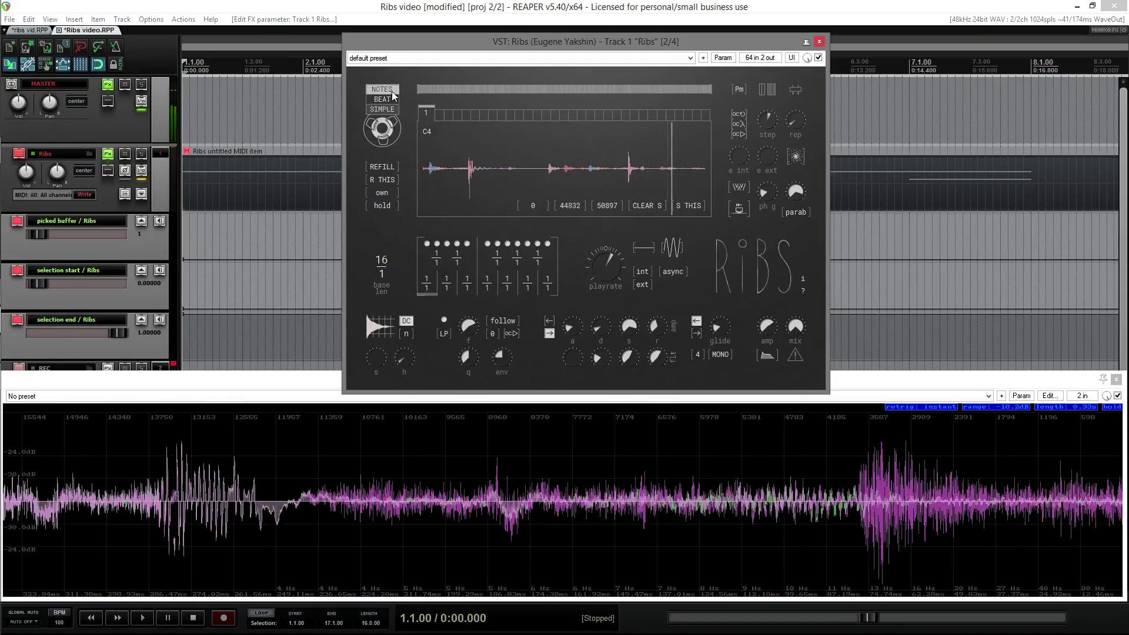
{"action": "left_click_drag", "start_coordinate": [468, 174], "coordinate": [522, 174]}
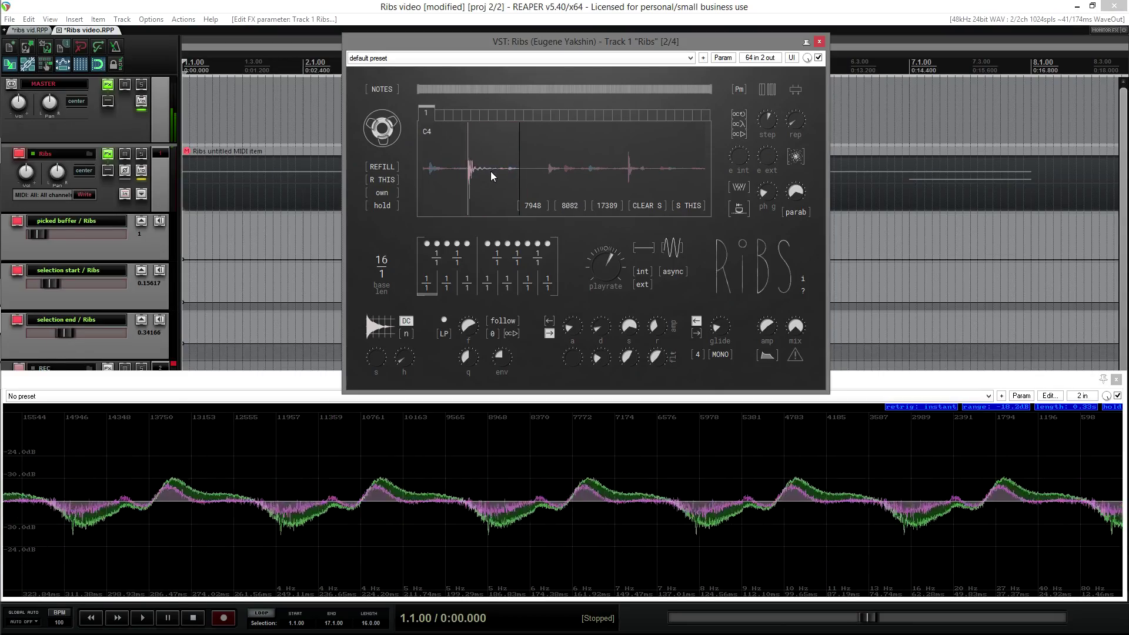
{"action": "mouse_move", "coordinate": [613, 288]}
{"action": "left_mouse_down"}
{"action": "mouse_move", "coordinate": [617, 238]}
{"action": "mouse_move", "coordinate": [615, 281]}
{"action": "left_mouse_up"}
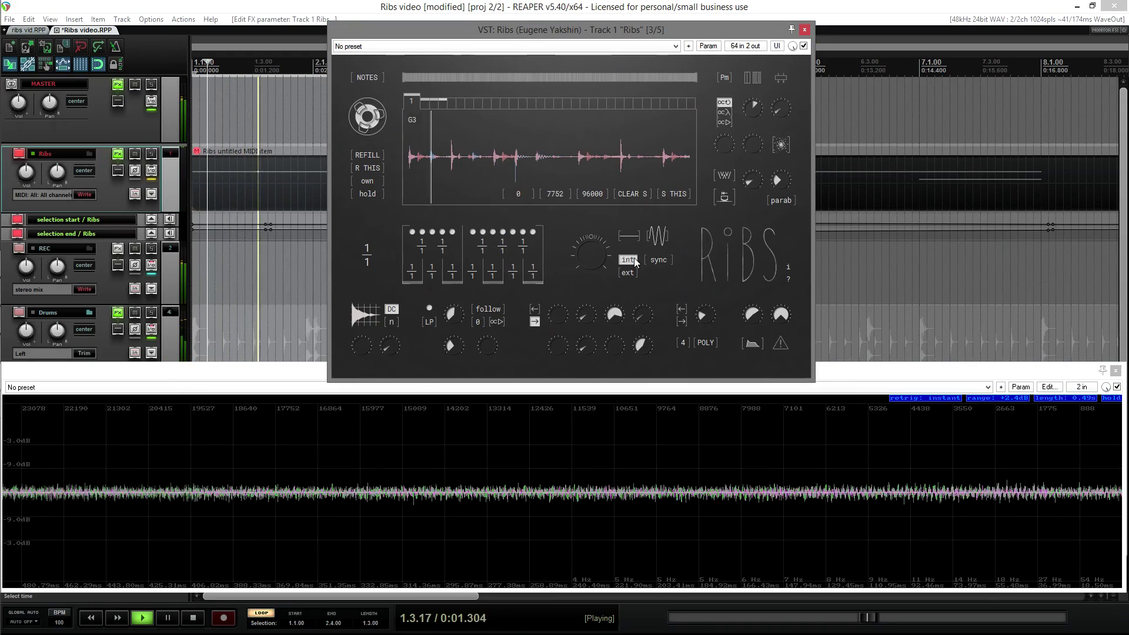
Raise the playrate modulation rate to 2.428 and switch the modulation from int to ext
{"action": "mouse_move", "coordinate": [630, 228]}
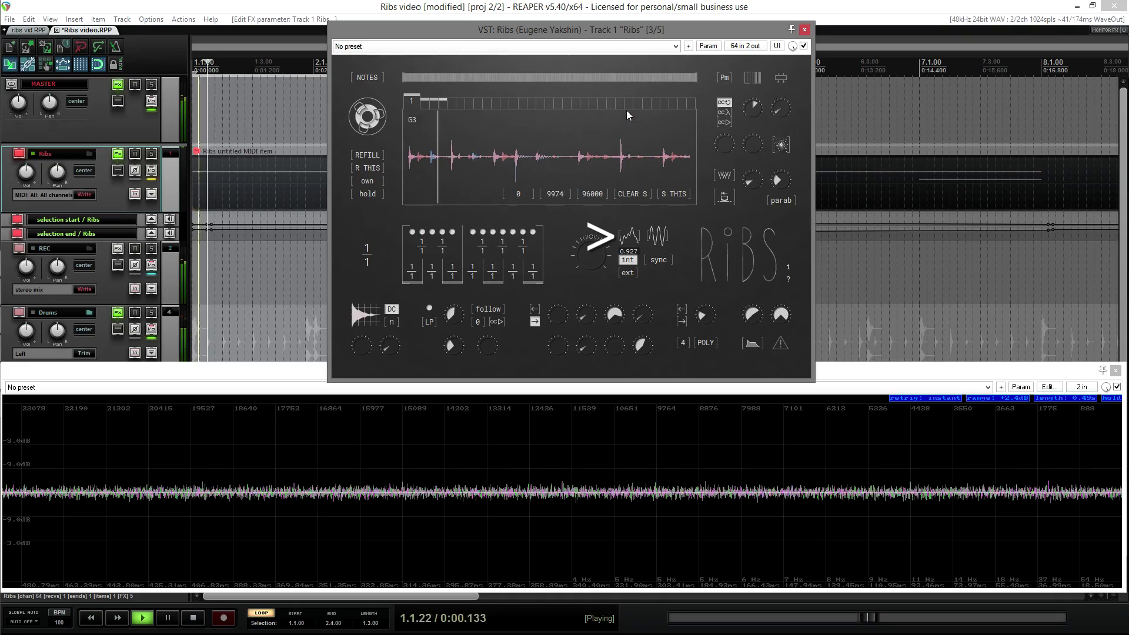
{"action": "left_click_drag", "start_coordinate": [668, 236], "coordinate": [658, 213]}
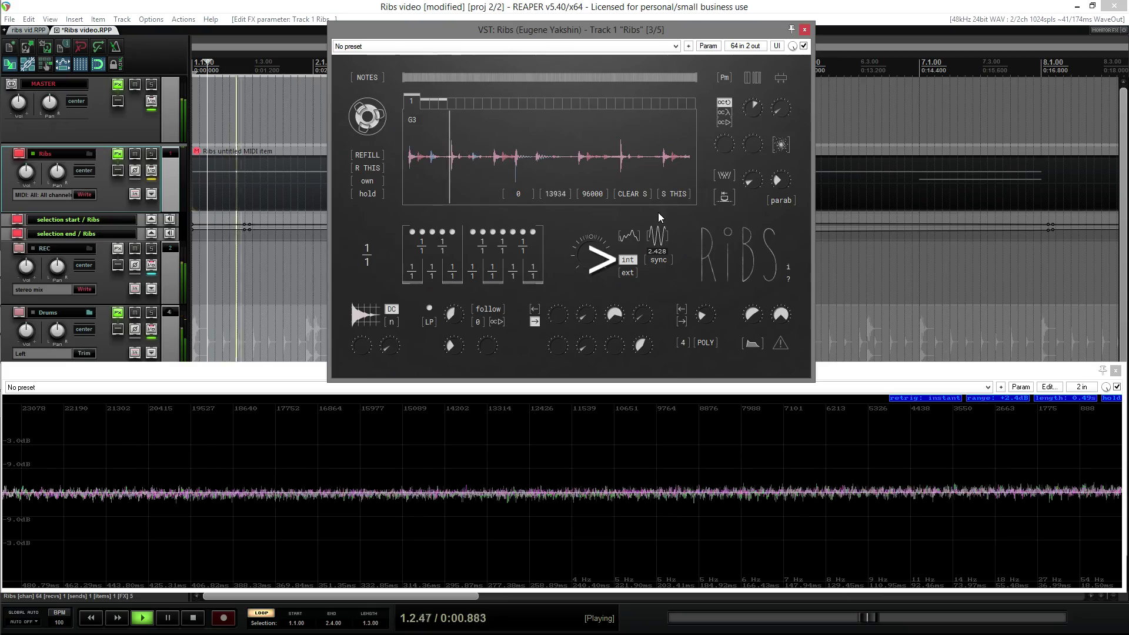
{"action": "left_click", "coordinate": [629, 259]}
{"action": "left_click", "coordinate": [631, 274]}
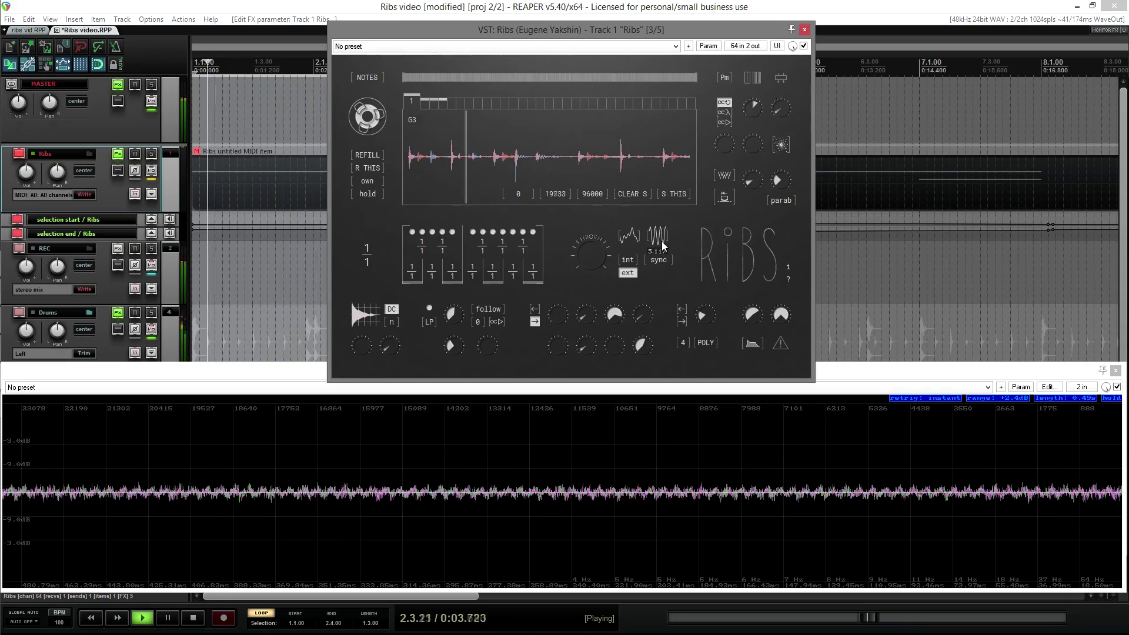
Change the playrate modulation from sync to async and adjust its rate together with the playrate
{"action": "left_click", "coordinate": [662, 264]}
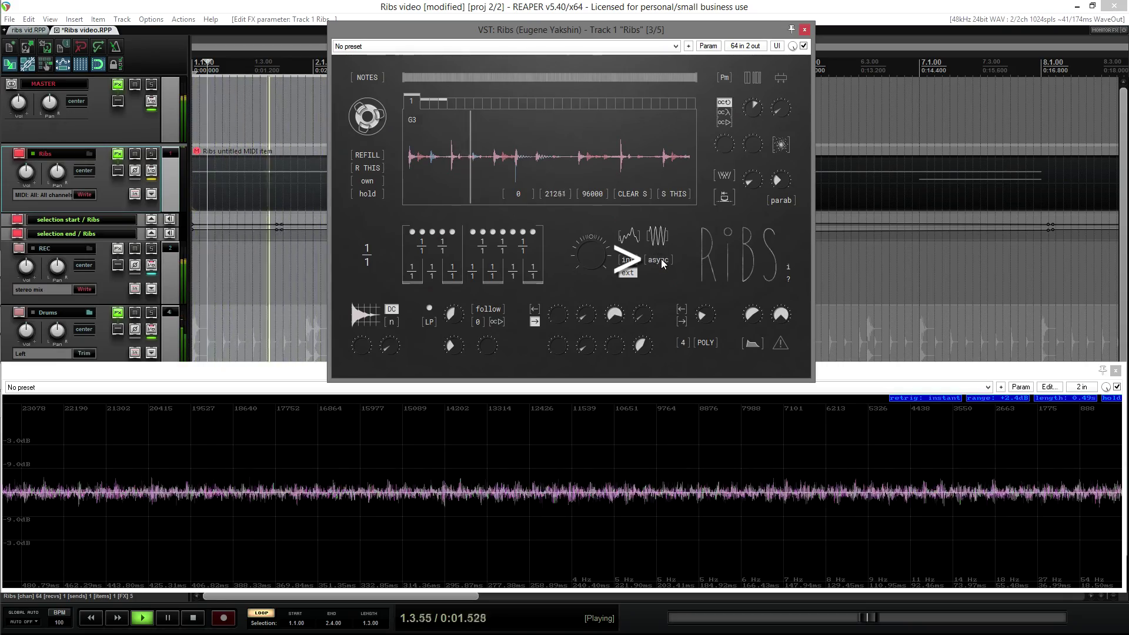
{"action": "mouse_move", "coordinate": [659, 246]}
{"action": "left_click_drag", "start_coordinate": [657, 245], "coordinate": [657, 278]}
{"action": "mouse_move", "coordinate": [594, 257]}
{"action": "left_click_drag", "start_coordinate": [593, 254], "coordinate": [592, 274]}
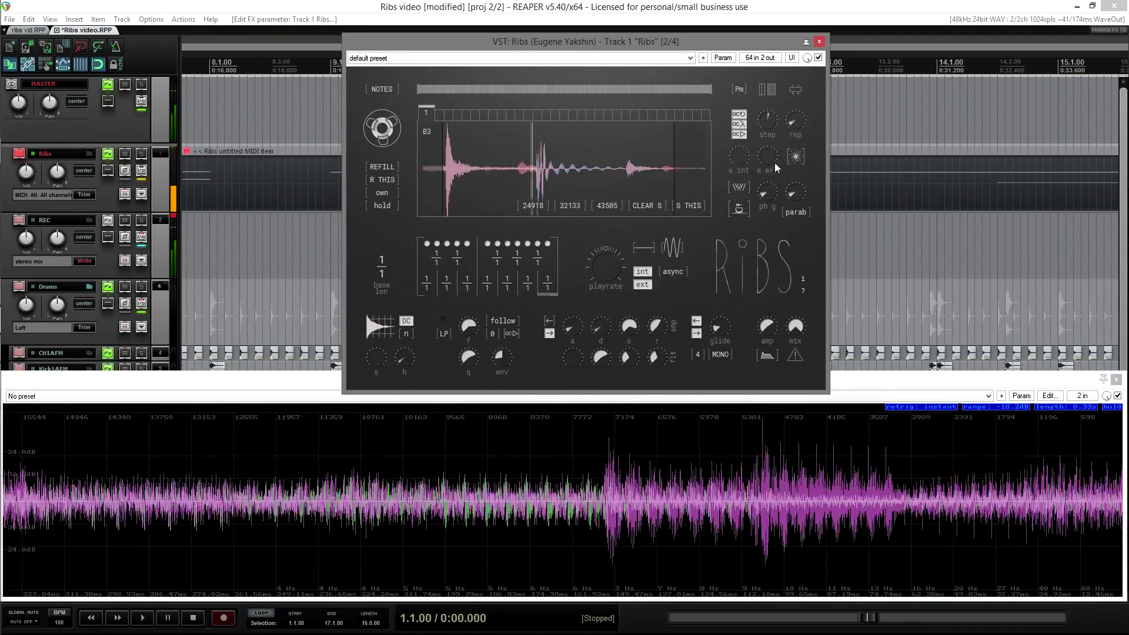
Compare the e int and e ext amounts by raising and lowering each during playback, including e ext at 42.34
{"action": "left_click_drag", "start_coordinate": [747, 156], "coordinate": [802, 7]}
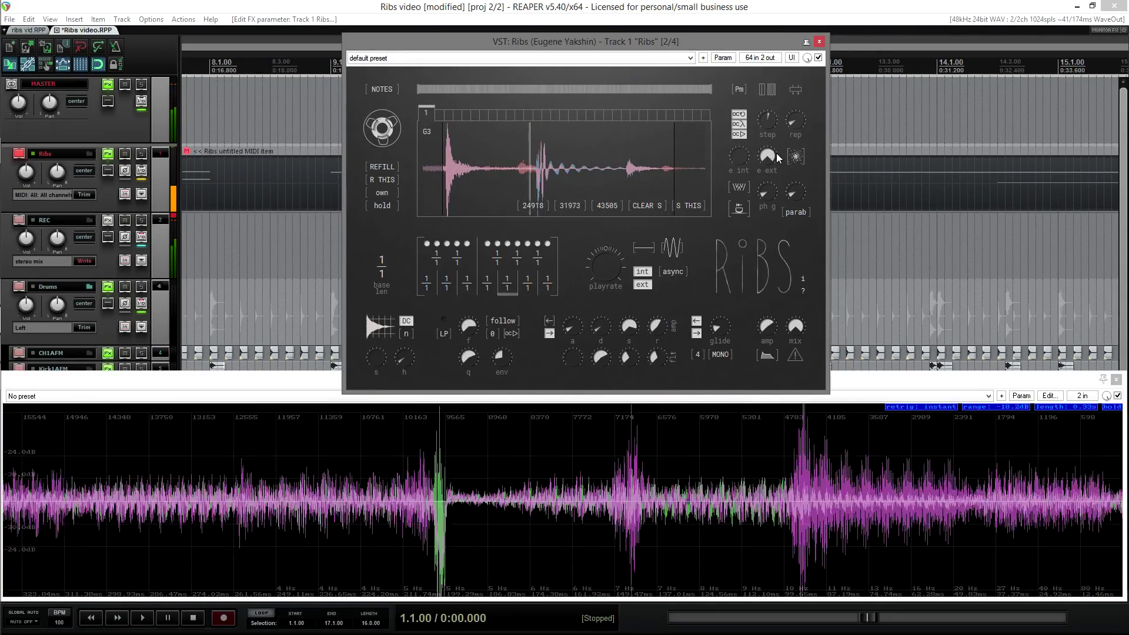
{"action": "left_click_drag", "start_coordinate": [772, 159], "coordinate": [774, 266]}
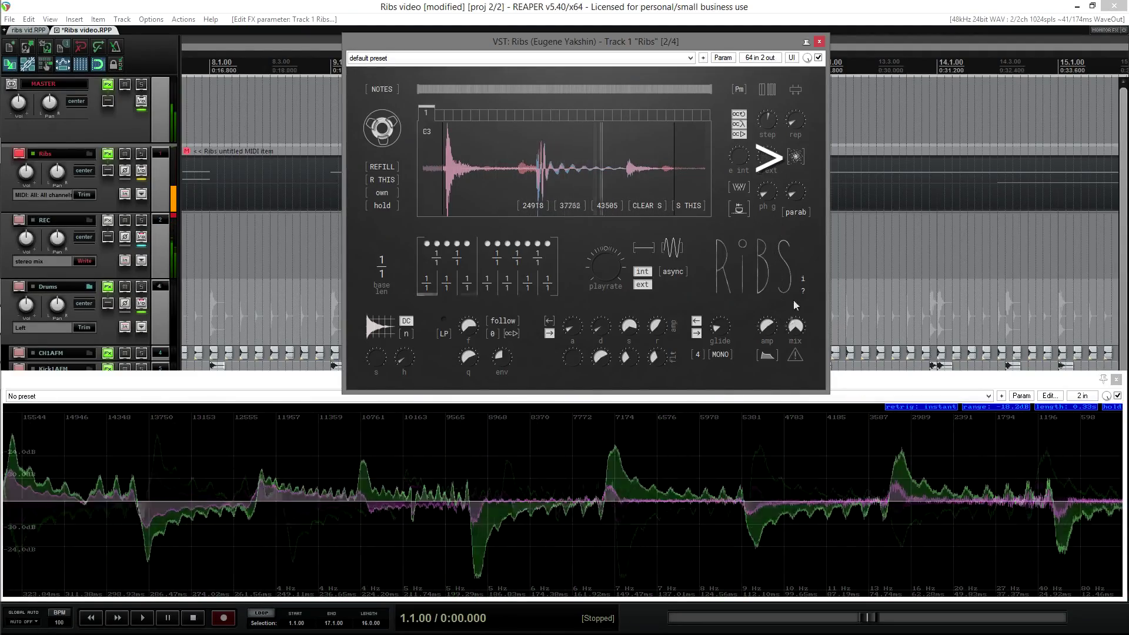
{"action": "left_click_drag", "start_coordinate": [745, 154], "coordinate": [756, 91]}
{"action": "left_click_drag", "start_coordinate": [764, 157], "coordinate": [777, 69]}
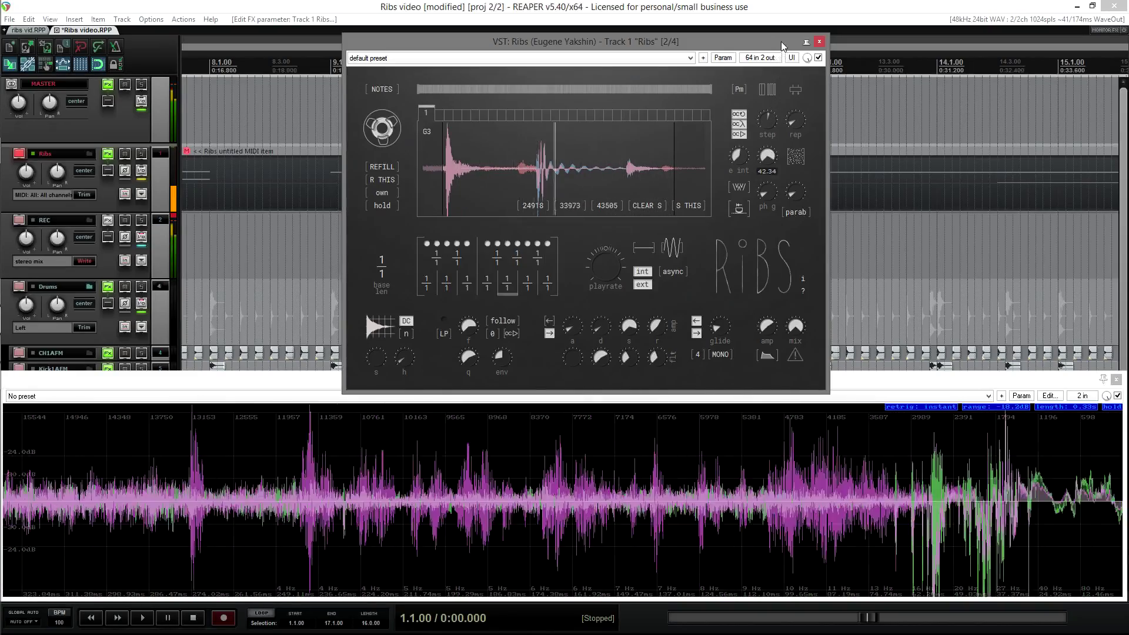
{"action": "left_click_drag", "start_coordinate": [746, 153], "coordinate": [743, 294]}
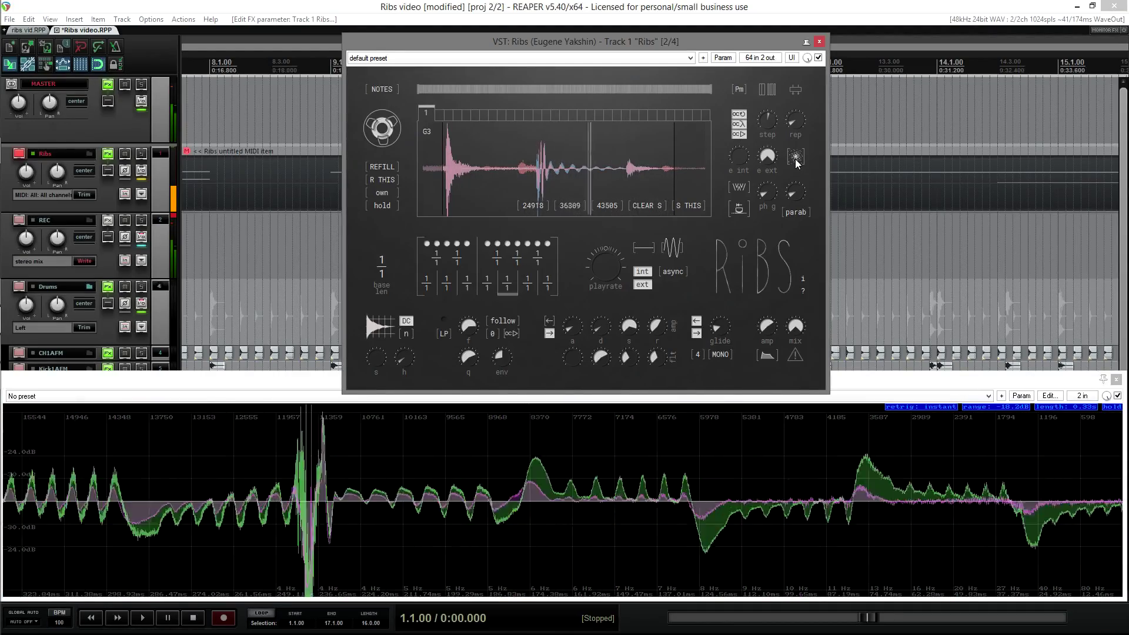
{"action": "left_click_drag", "start_coordinate": [771, 157], "coordinate": [754, 175]}
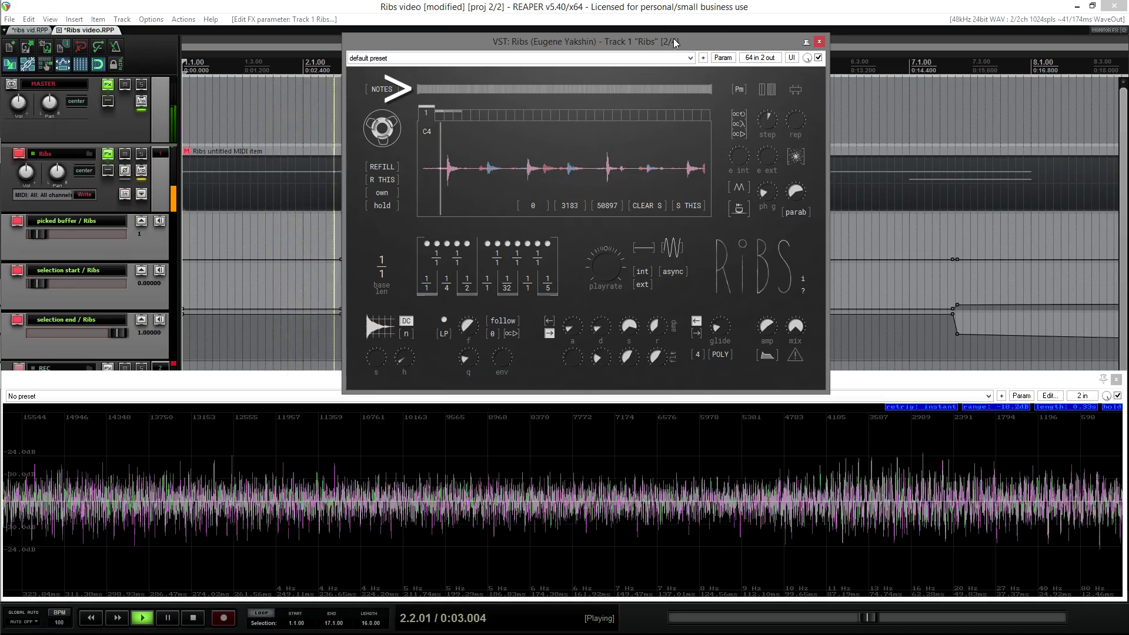
Thin out the barcode strip above the buffer waveform during playback in NOTES mode
{"action": "left_click_drag", "start_coordinate": [682, 92], "coordinate": [686, 79]}
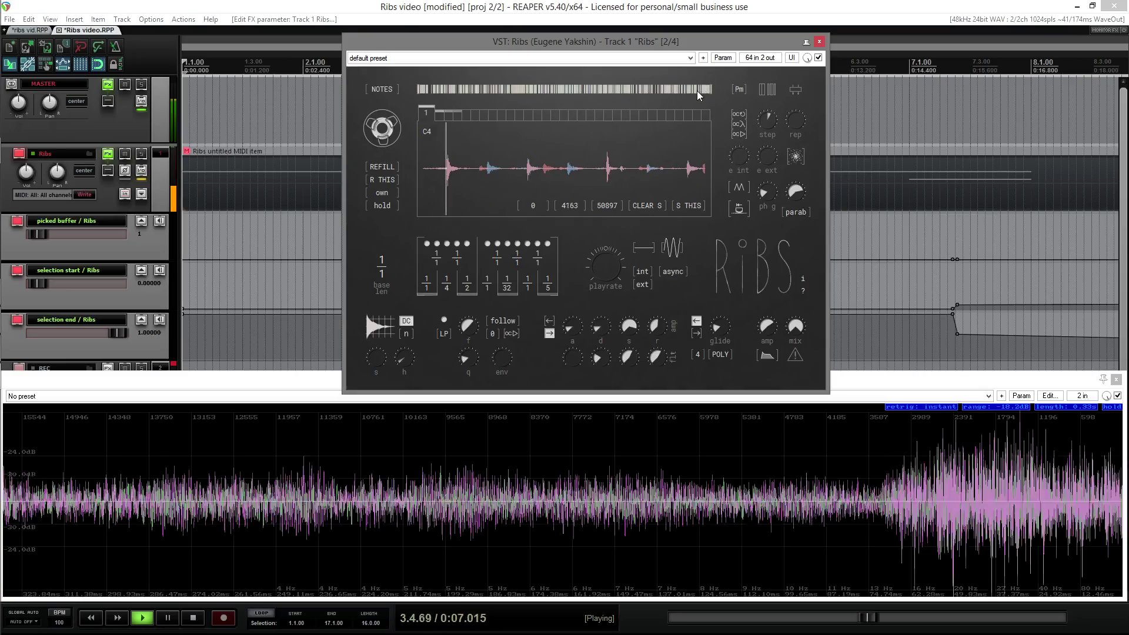
{"action": "left_click", "coordinate": [762, 96]}
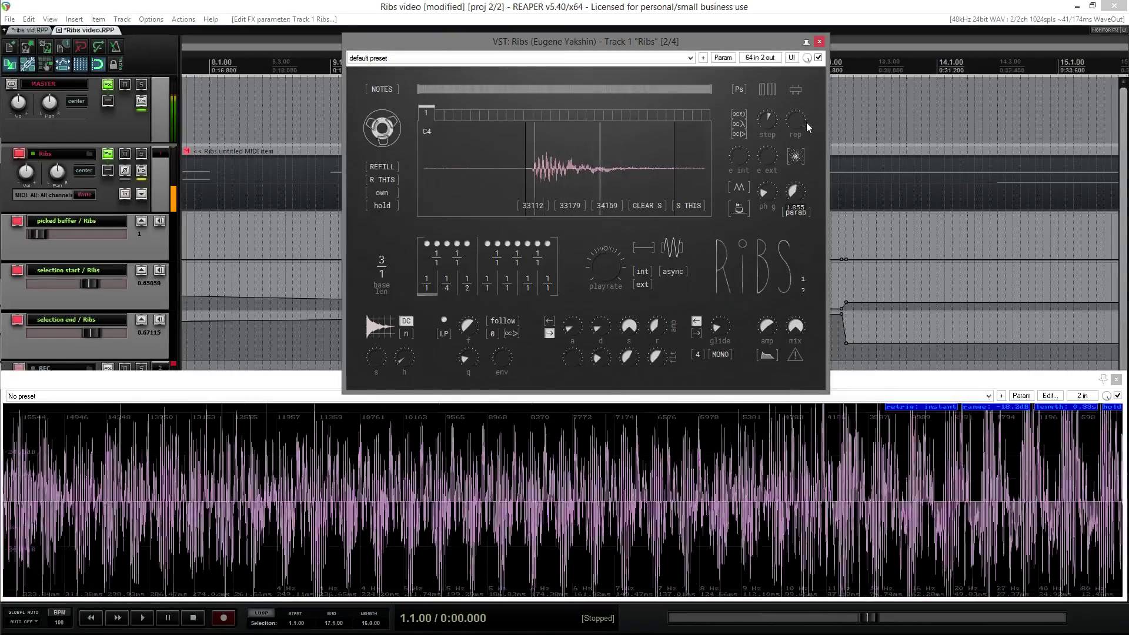
Raise the knob above the parab option to 1.803 and change its shape from parab to lin
{"action": "left_click_drag", "start_coordinate": [804, 186], "coordinate": [805, 171]}
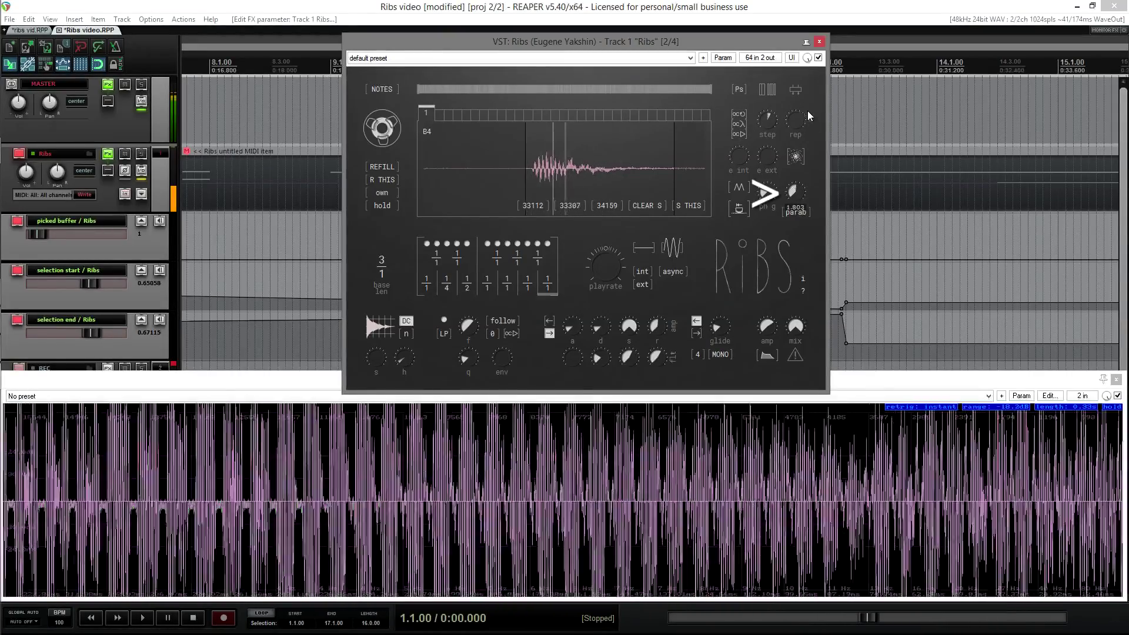
{"action": "left_click_drag", "start_coordinate": [816, 36], "coordinate": [809, 75]}
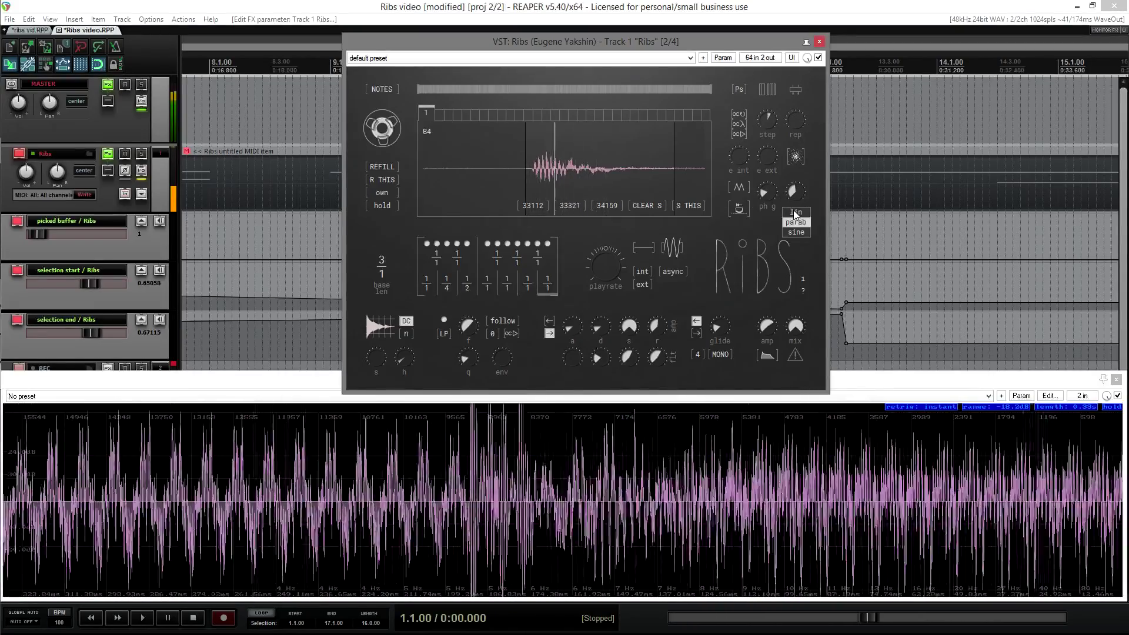
{"action": "left_click", "coordinate": [795, 233]}
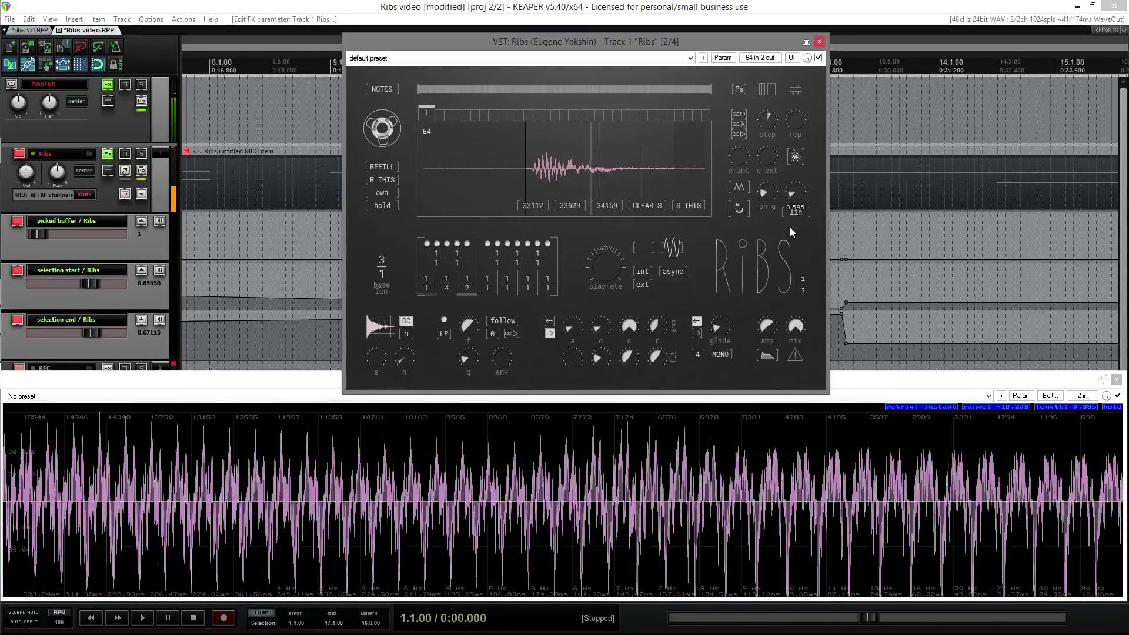
Adjust the grain shape amount in the lin shape and set the shape back to parab
{"action": "left_click_drag", "start_coordinate": [790, 209], "coordinate": [798, 174]}
{"action": "left_click", "coordinate": [791, 215]}
{"action": "left_click", "coordinate": [792, 221]}
Set the barcode strip to 90 and the base length to 11/1, and raise the parab amount
{"action": "left_click_drag", "start_coordinate": [687, 89], "coordinate": [689, 65]}
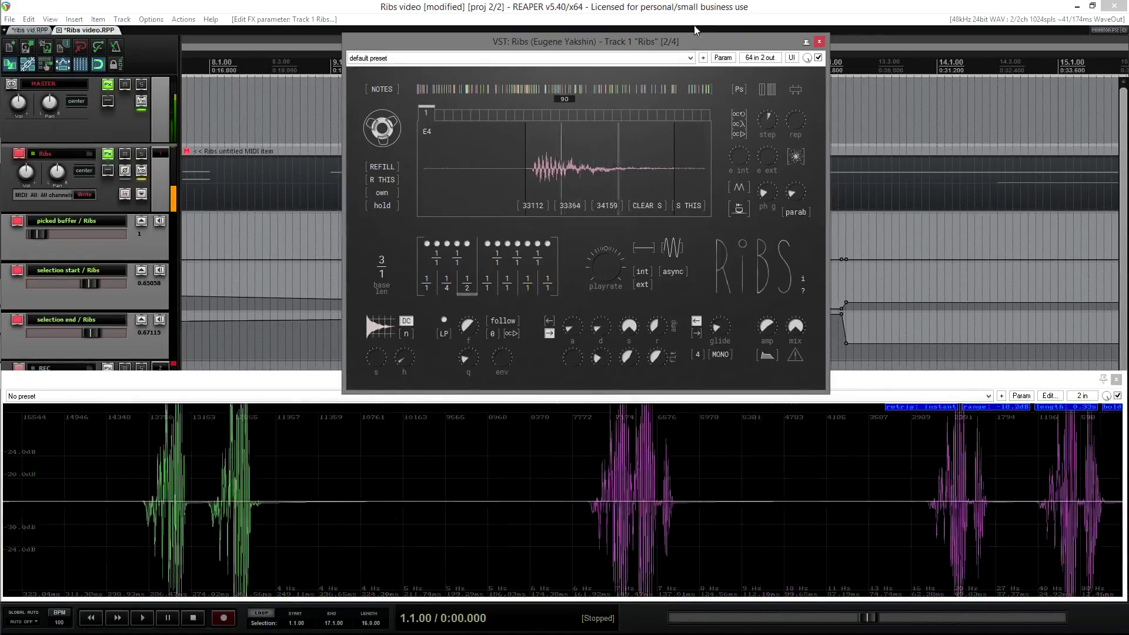
{"action": "left_click_drag", "start_coordinate": [390, 246], "coordinate": [391, 241]}
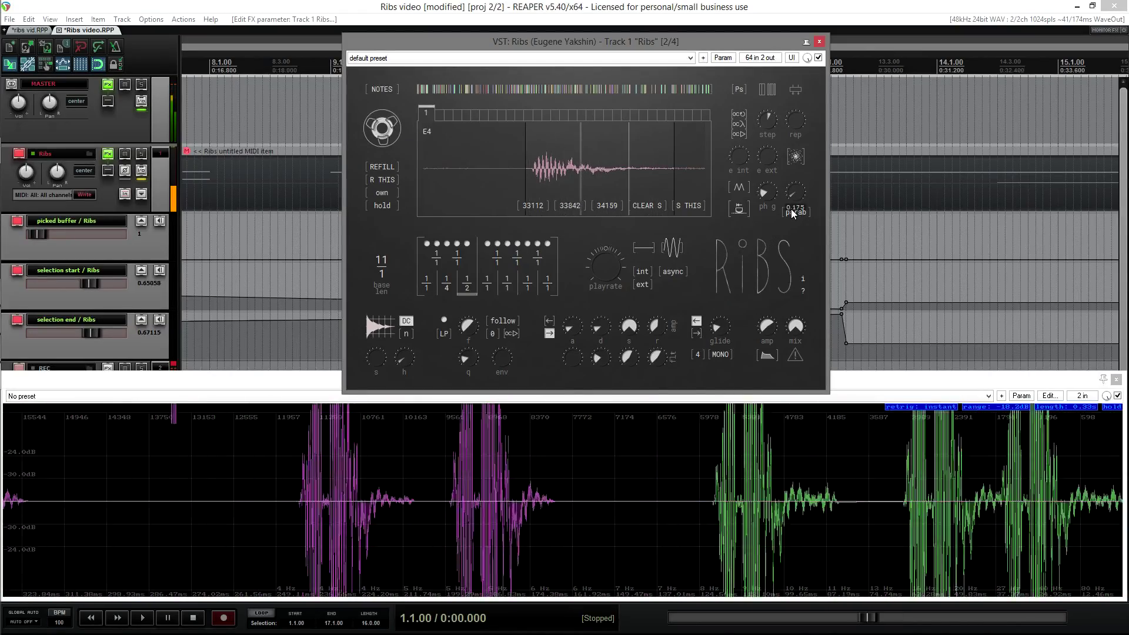
{"action": "left_click_drag", "start_coordinate": [792, 209], "coordinate": [793, 140]}
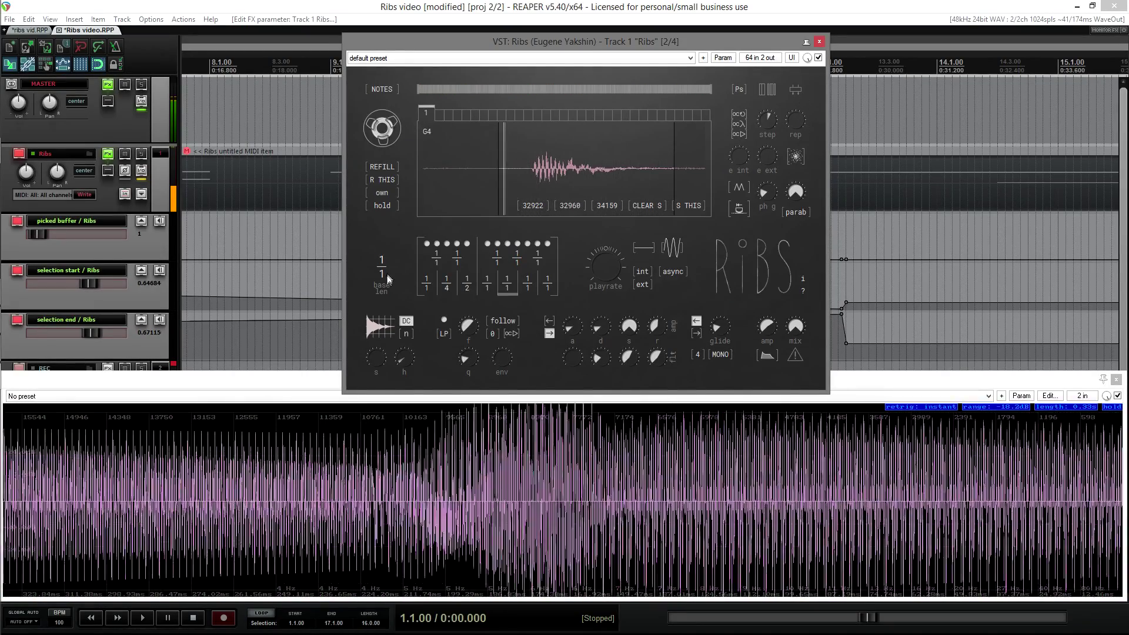
Set the base length to 1/16 and vary its divisor during playback, including 1/13
{"action": "left_click_drag", "start_coordinate": [383, 277], "coordinate": [401, 213]}
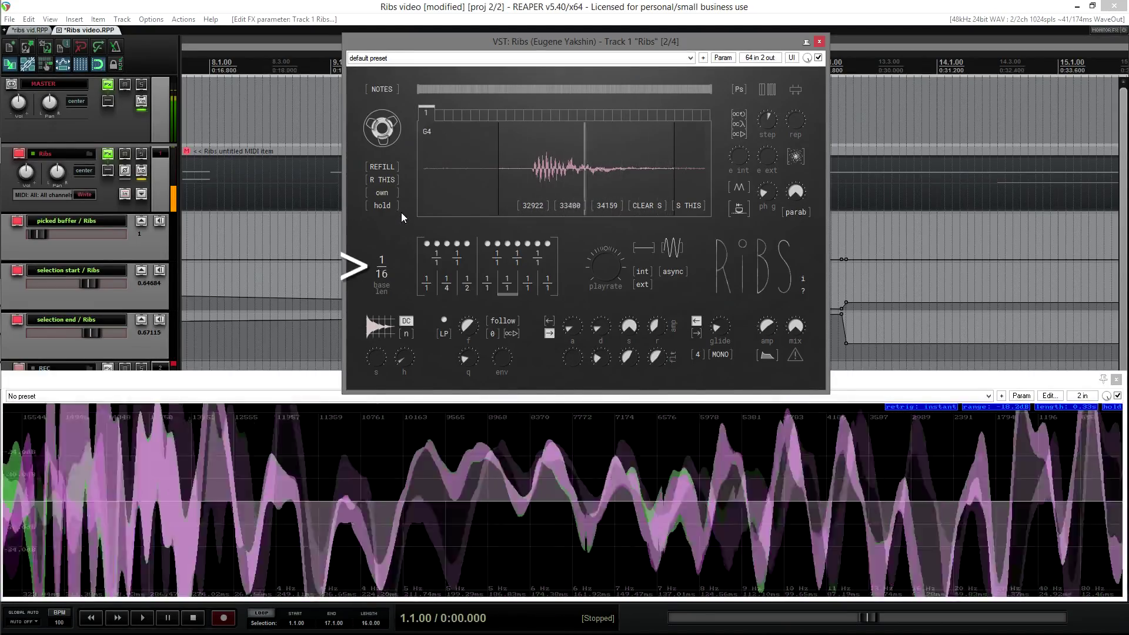
{"action": "scroll", "coordinate": [389, 269], "scroll_direction": "down", "scroll_amount": 8}
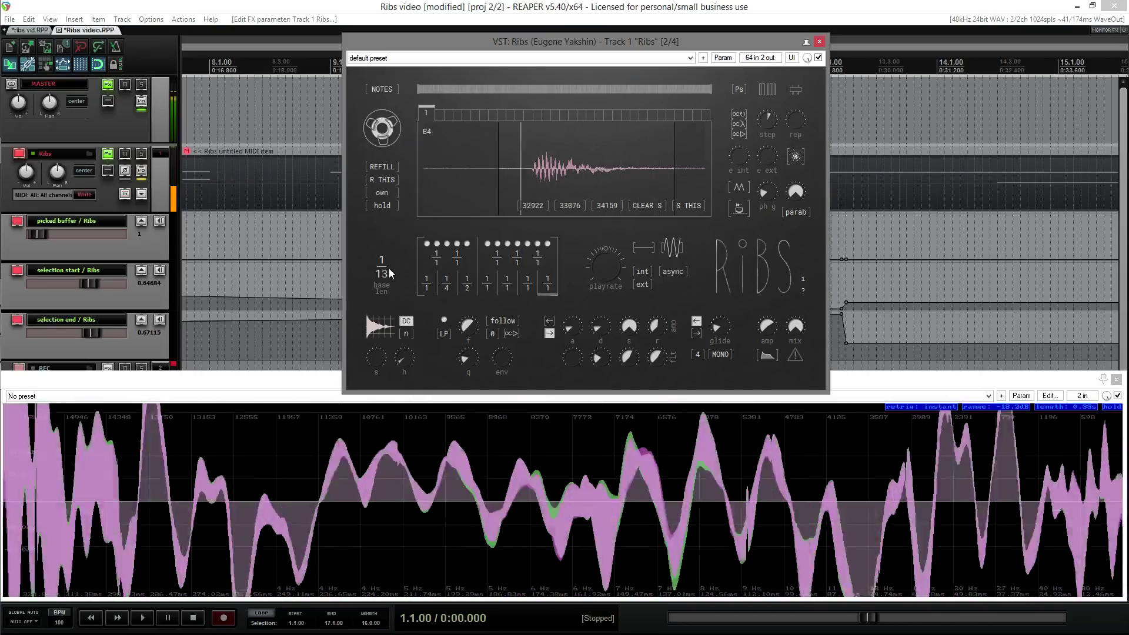
{"action": "scroll", "coordinate": [388, 267], "scroll_direction": "down", "scroll_amount": 12}
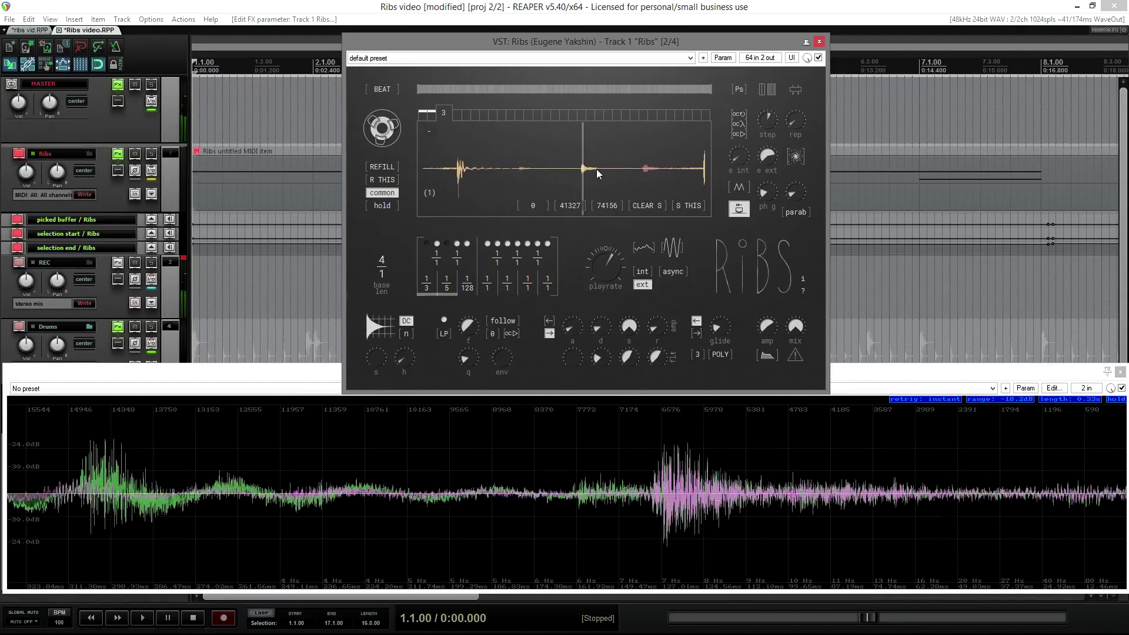
Select the segment from 26967 to 31430 in buffer 3, zoom in on it and set the third key's length ratio to 1/1
{"action": "left_click_drag", "start_coordinate": [459, 170], "coordinate": [501, 169]}
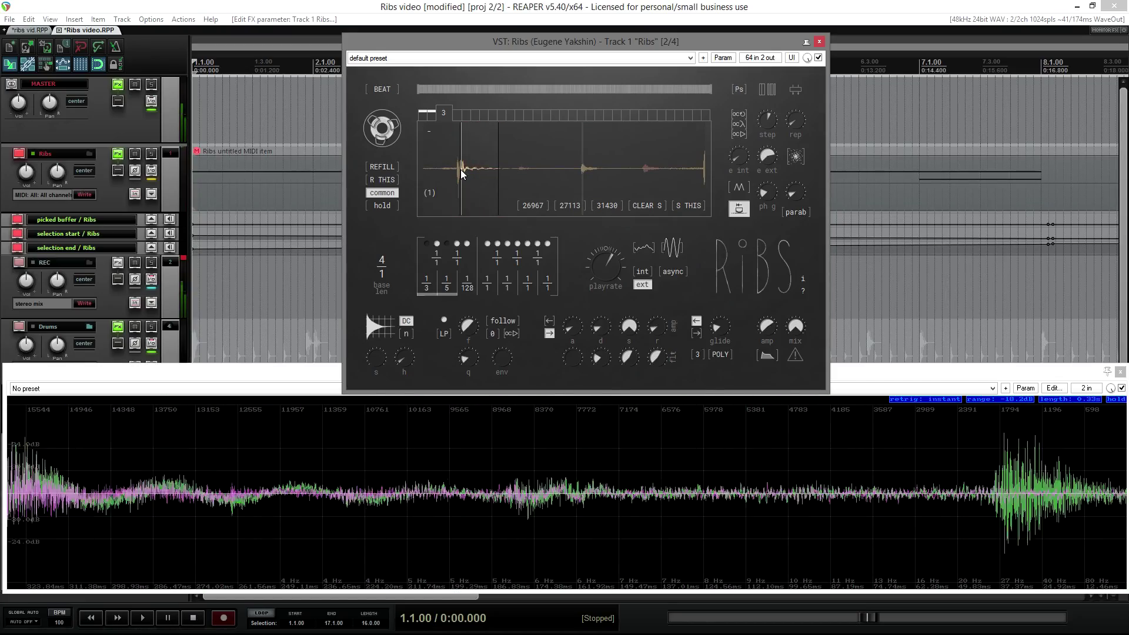
{"action": "scroll", "coordinate": [450, 167], "scroll_direction": "up", "scroll_amount": 3}
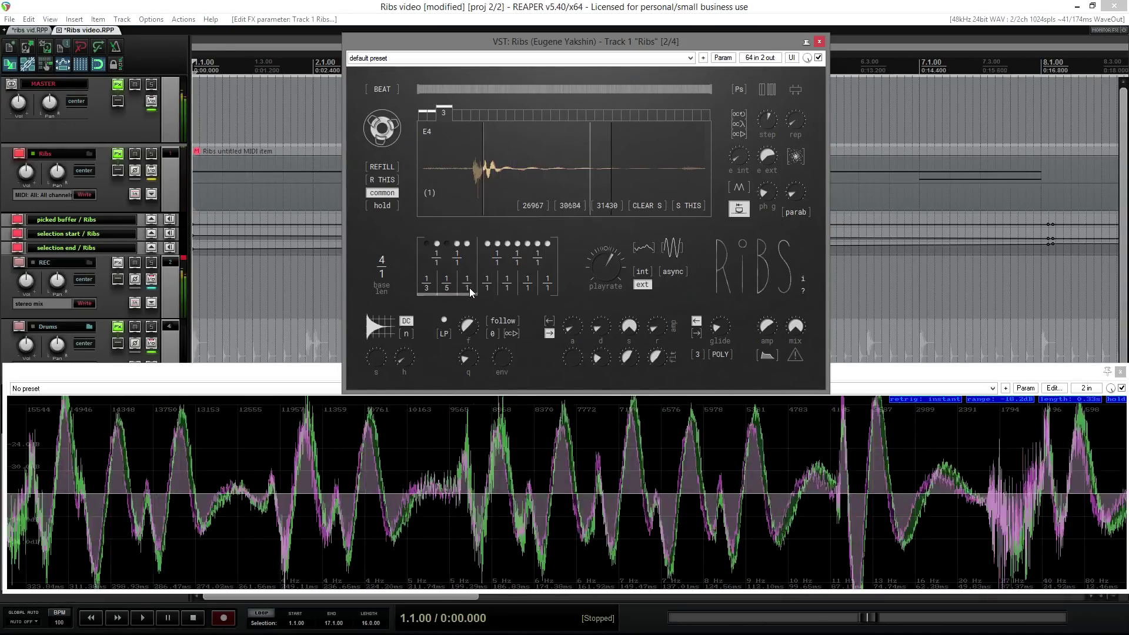
{"action": "left_click_drag", "start_coordinate": [468, 289], "coordinate": [467, 252]}
Move the buffer selection to 27048–31036 and change the third key's length ratio through 1/8 and 1/13 to 1/125
{"action": "left_click_drag", "start_coordinate": [471, 169], "coordinate": [494, 170]}
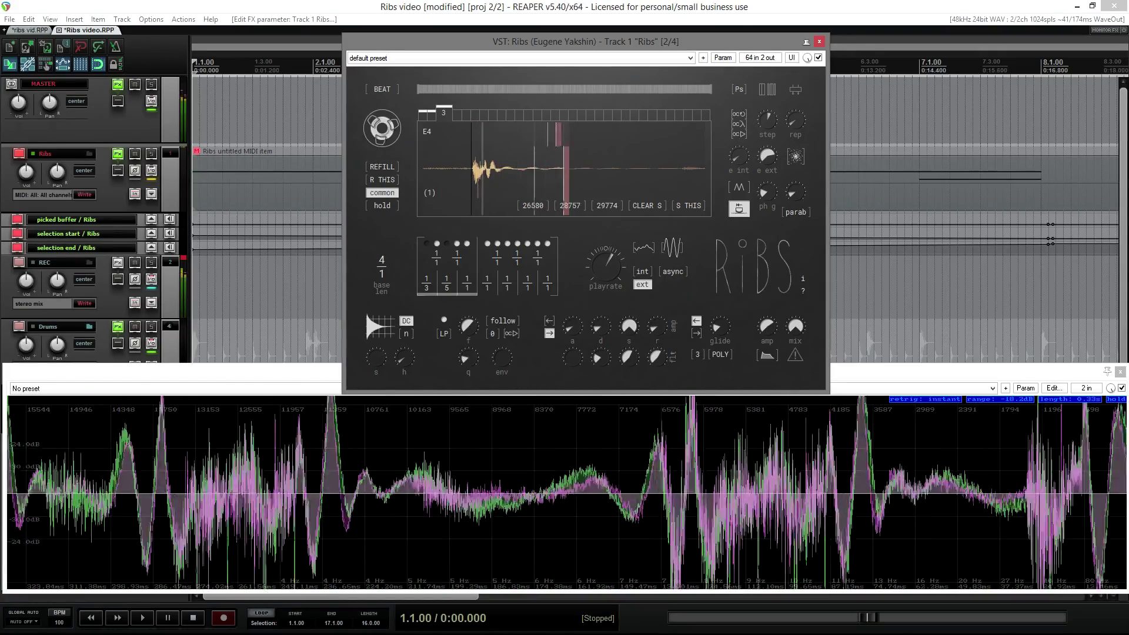
{"action": "mouse_move", "coordinate": [468, 284]}
{"action": "left_mouse_down"}
{"action": "mouse_move", "coordinate": [471, 298]}
{"action": "mouse_move", "coordinate": [469, 288]}
{"action": "left_mouse_up"}
{"action": "scroll", "coordinate": [469, 287], "scroll_direction": "up", "scroll_amount": 2}
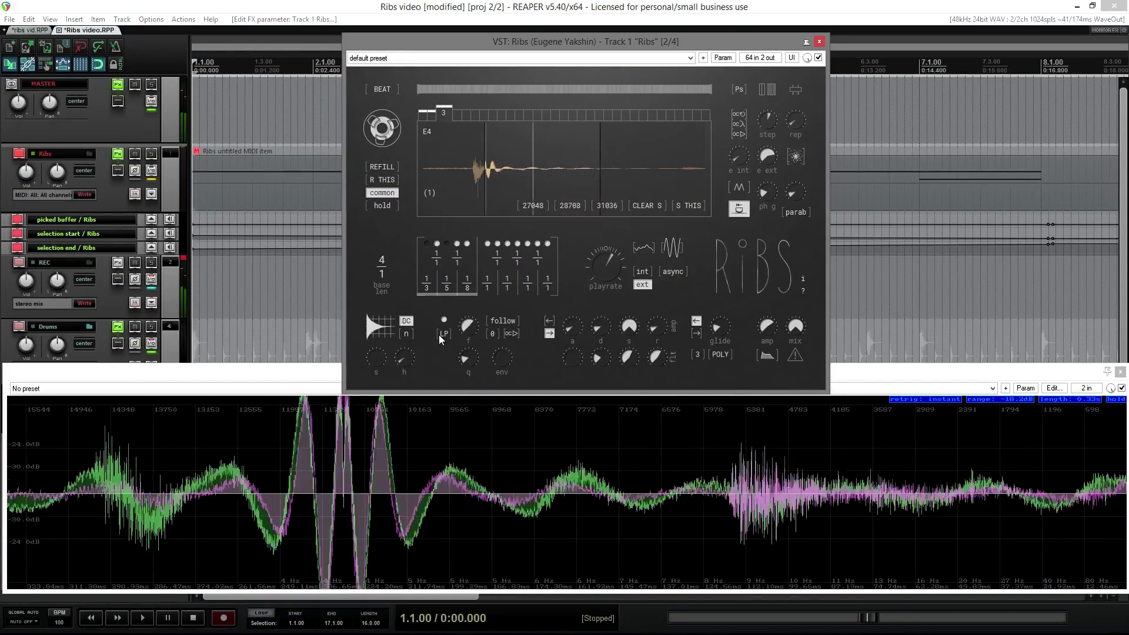
{"action": "scroll", "coordinate": [470, 289], "scroll_direction": "up", "scroll_amount": 20}
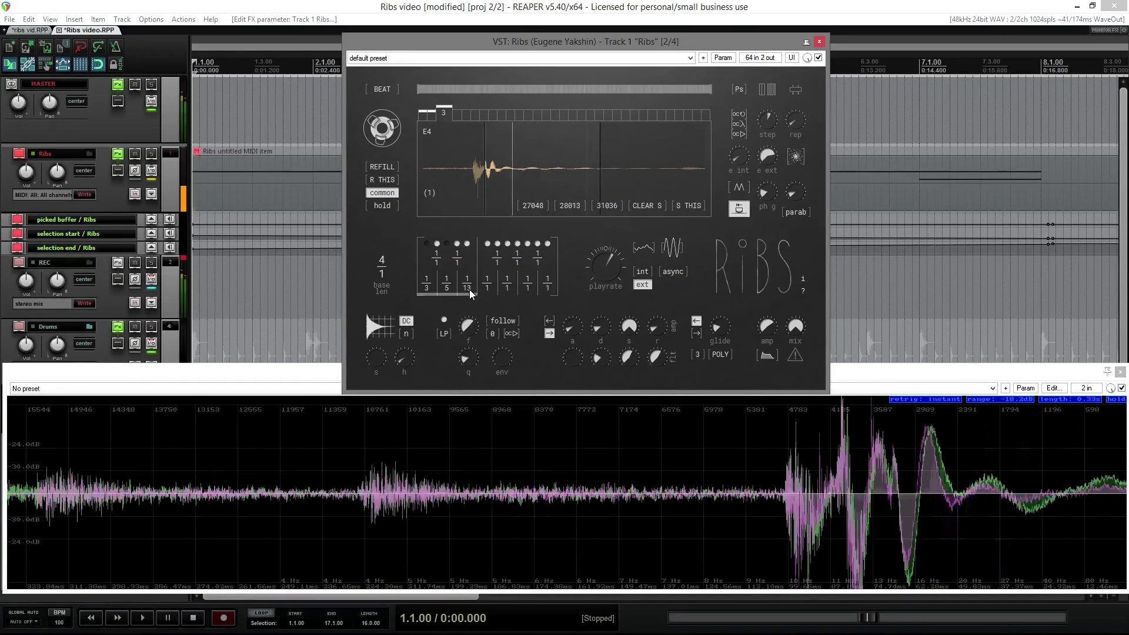
{"action": "scroll", "coordinate": [470, 289], "scroll_direction": "up", "scroll_amount": 15}
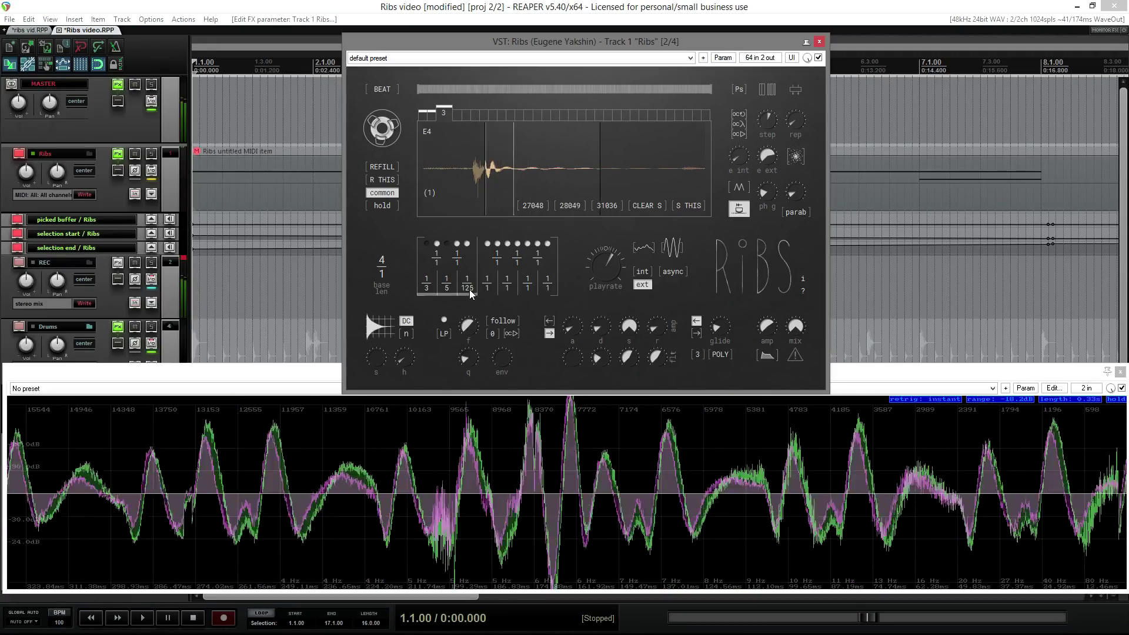
Shorten the buffer selection to 26967–28472 and keep adjusting its end during playback
{"action": "mouse_move", "coordinate": [492, 175]}
{"action": "left_mouse_down"}
{"action": "mouse_move", "coordinate": [525, 175]}
{"action": "mouse_move", "coordinate": [476, 175]}
{"action": "left_mouse_up"}
{"action": "left_click", "coordinate": [489, 175]}
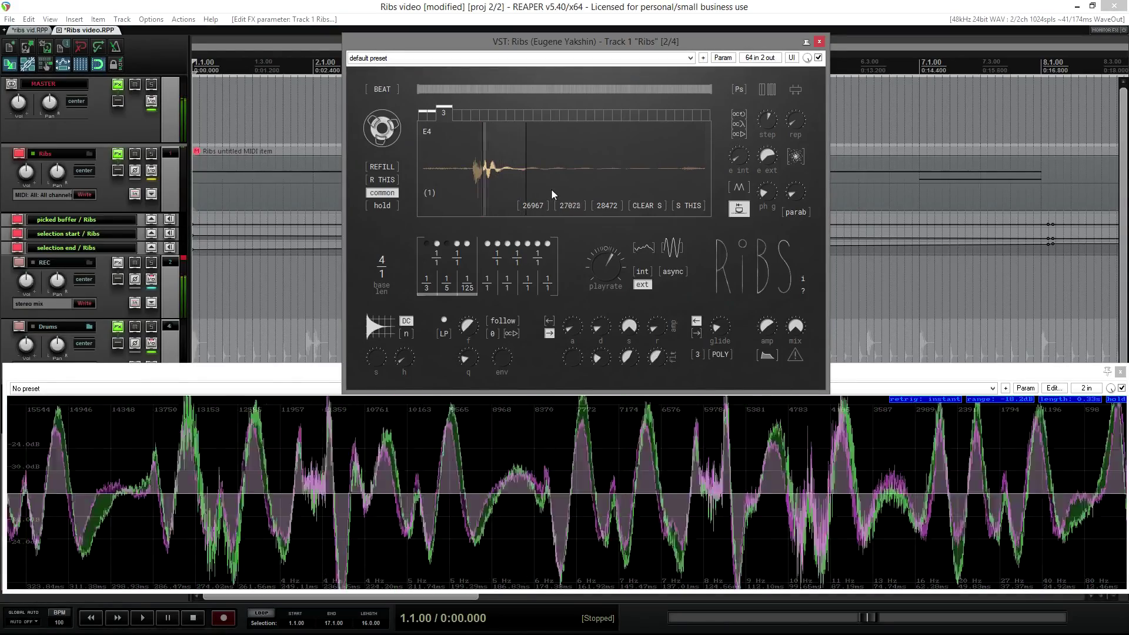
{"action": "left_click_drag", "start_coordinate": [533, 185], "coordinate": [503, 185]}
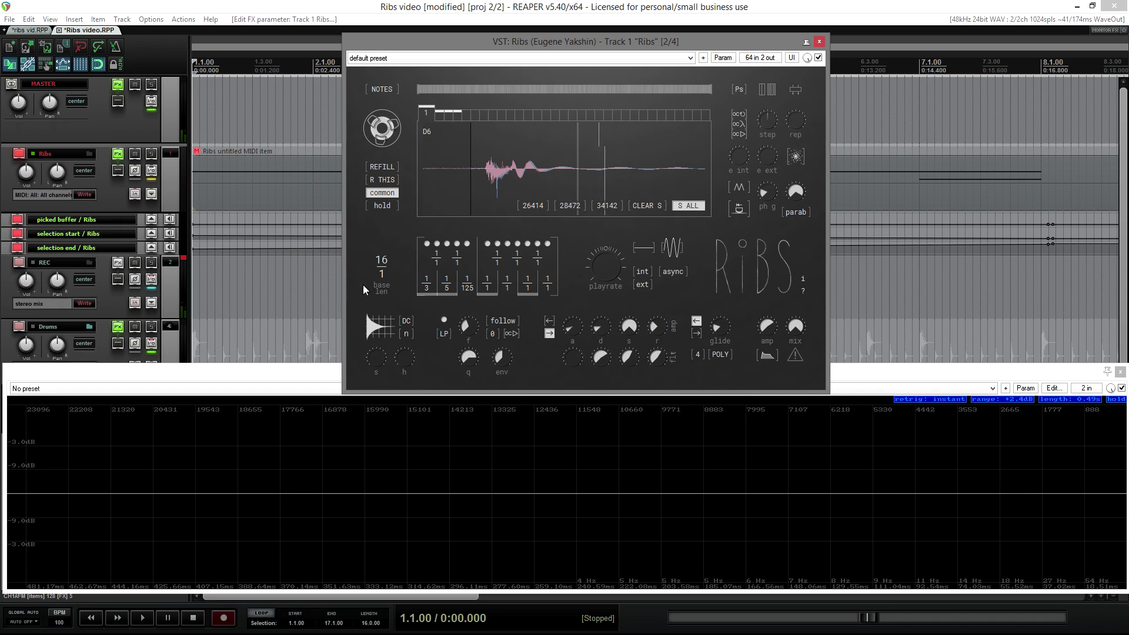
Reshape the grain window and set the base length to 1/16 during playback
{"action": "left_click_drag", "start_coordinate": [385, 327], "coordinate": [396, 292]}
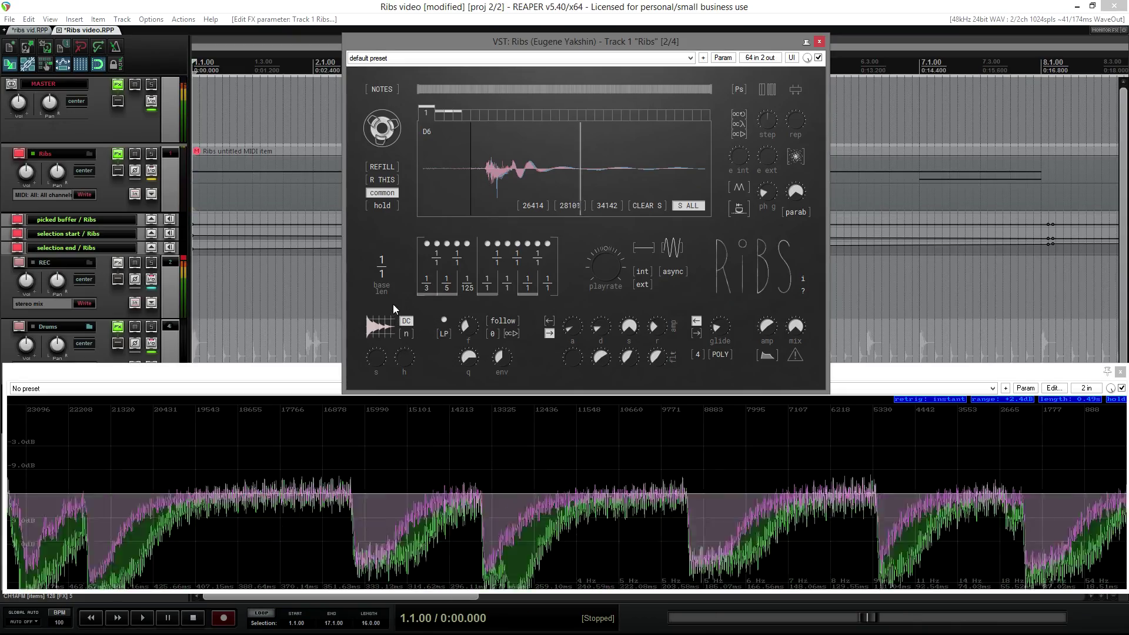
{"action": "left_click_drag", "start_coordinate": [386, 278], "coordinate": [421, 155]}
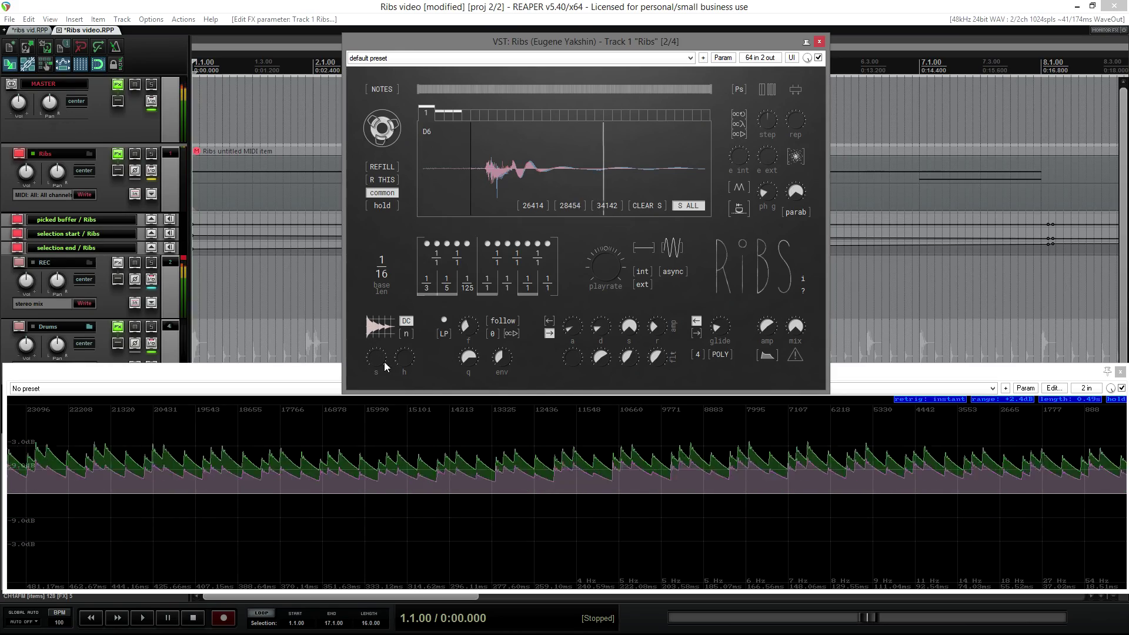
Raise the h knob below the grain shape to about 0.045 and vary the neighbouring s knob
{"action": "left_click_drag", "start_coordinate": [397, 364], "coordinate": [403, 328]}
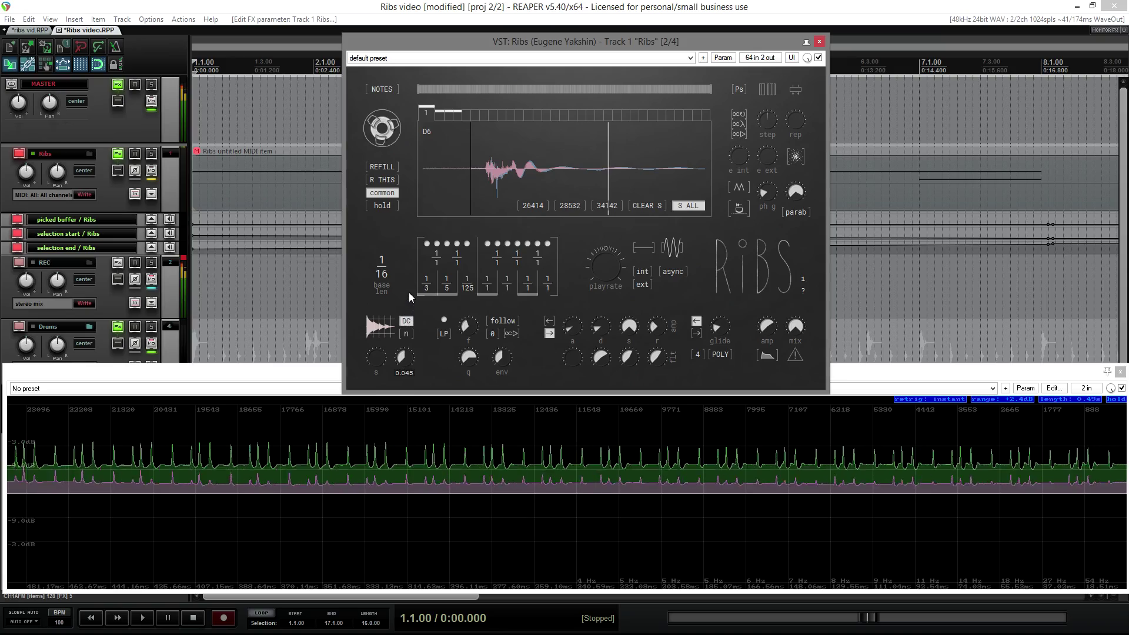
{"action": "left_click_drag", "start_coordinate": [380, 355], "coordinate": [405, 425]}
{"action": "mouse_move", "coordinate": [379, 357]}
{"action": "left_mouse_down"}
{"action": "mouse_move", "coordinate": [382, 368]}
{"action": "mouse_move", "coordinate": [402, 365]}
{"action": "mouse_move", "coordinate": [401, 352]}
{"action": "mouse_move", "coordinate": [376, 358]}
{"action": "mouse_move", "coordinate": [376, 330]}
{"action": "left_mouse_up"}
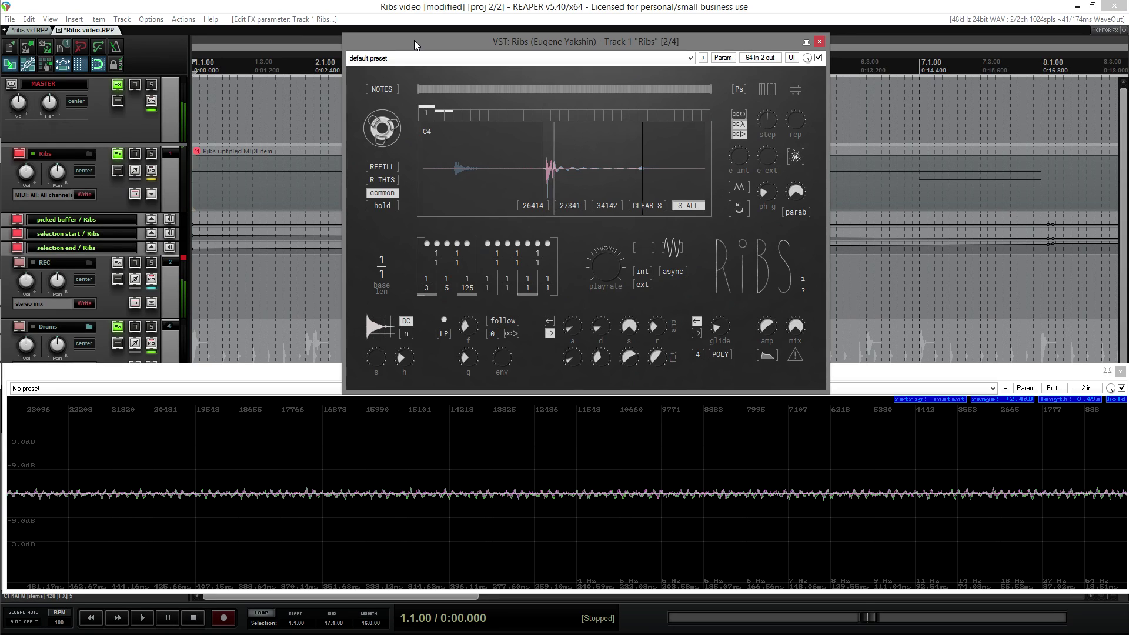
Adjust the low-pass filter's cutoff, turn on follow and set the follow number to 4
{"action": "left_click_drag", "start_coordinate": [474, 344], "coordinate": [477, 320]}
{"action": "left_click", "coordinate": [504, 323]}
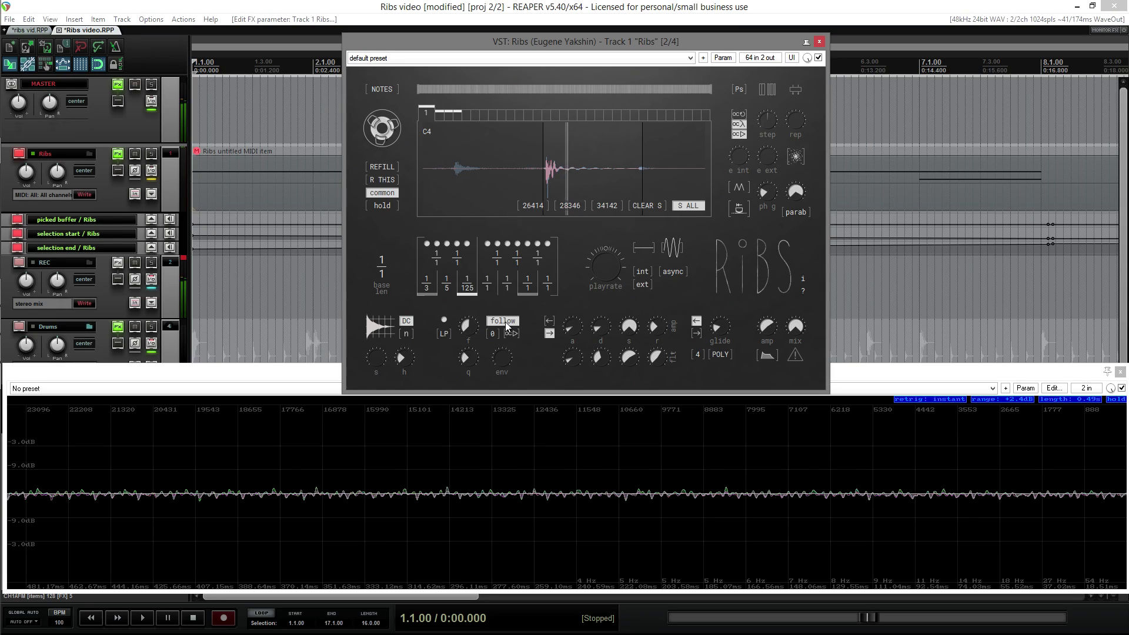
{"action": "scroll", "coordinate": [495, 334], "scroll_direction": "up", "scroll_amount": 2}
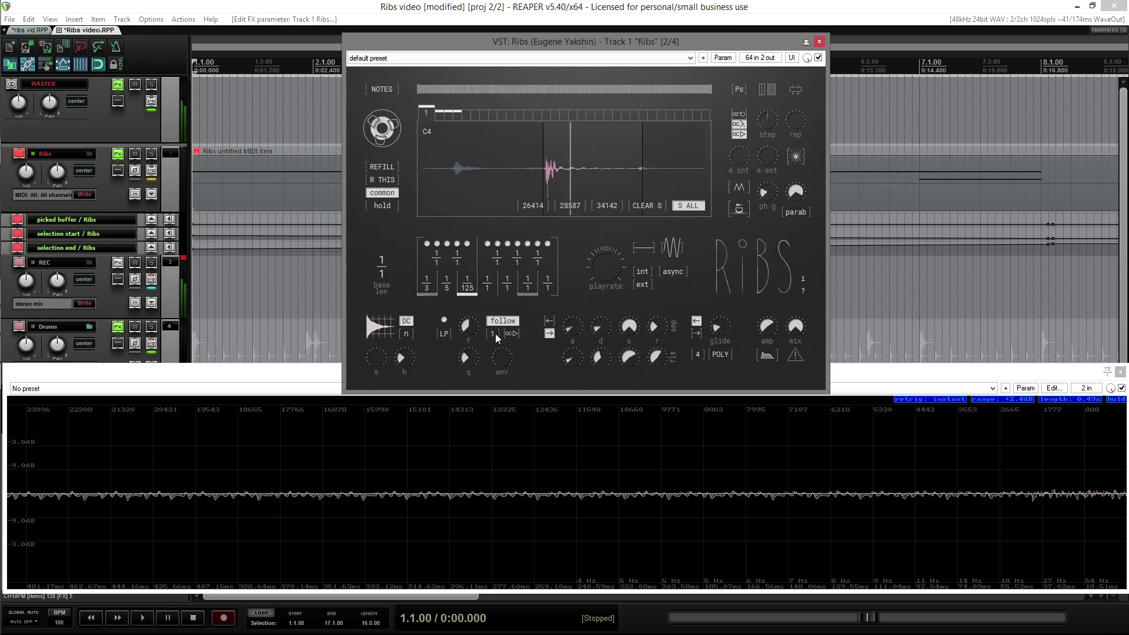
{"action": "scroll", "coordinate": [495, 333], "scroll_direction": "down", "scroll_amount": 1}
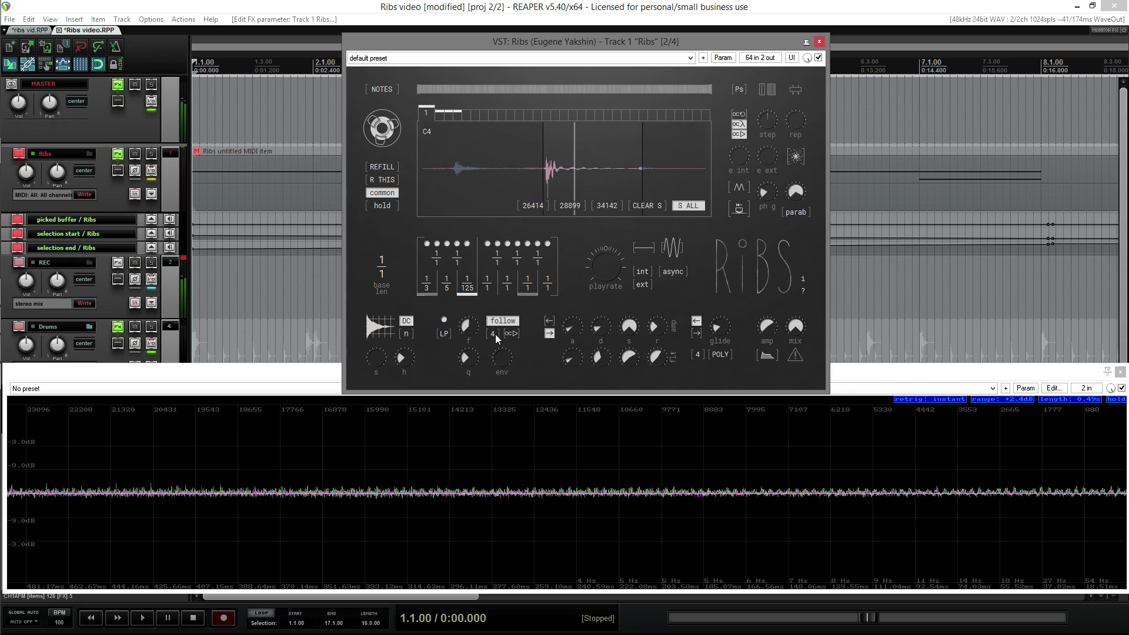
Raise the filter's q to maximum and vary the follow number through 6, finishing at 2
{"action": "left_click_drag", "start_coordinate": [466, 358], "coordinate": [470, 292]}
{"action": "scroll", "coordinate": [492, 334], "scroll_direction": "up", "scroll_amount": 4}
{"action": "scroll", "coordinate": [491, 334], "scroll_direction": "down", "scroll_amount": 2}
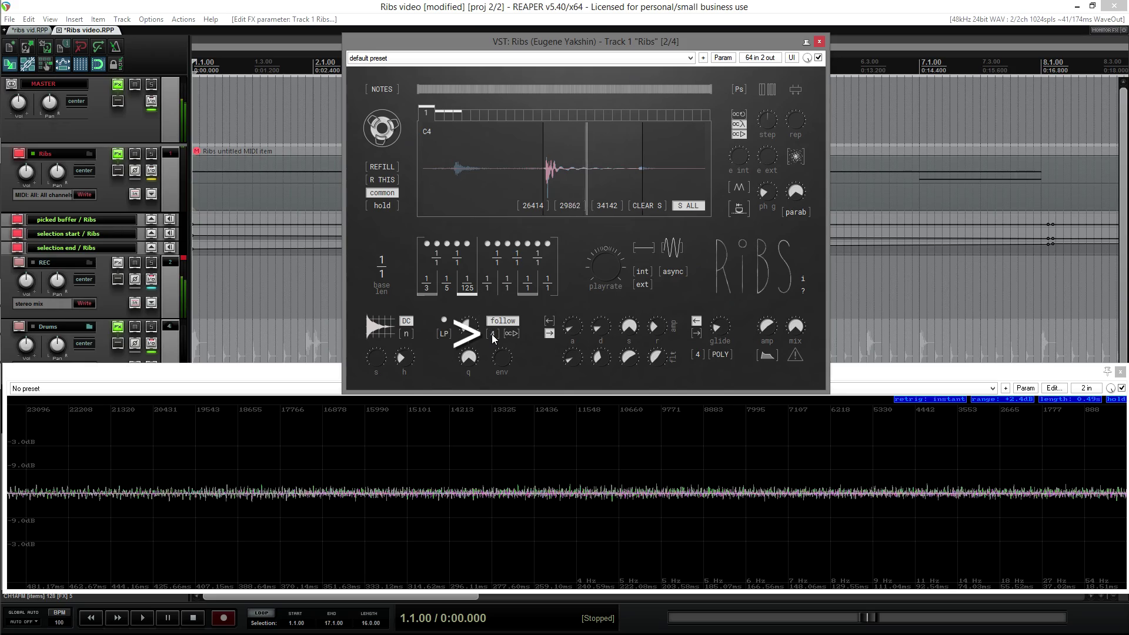
{"action": "scroll", "coordinate": [492, 334], "scroll_direction": "up", "scroll_amount": 4}
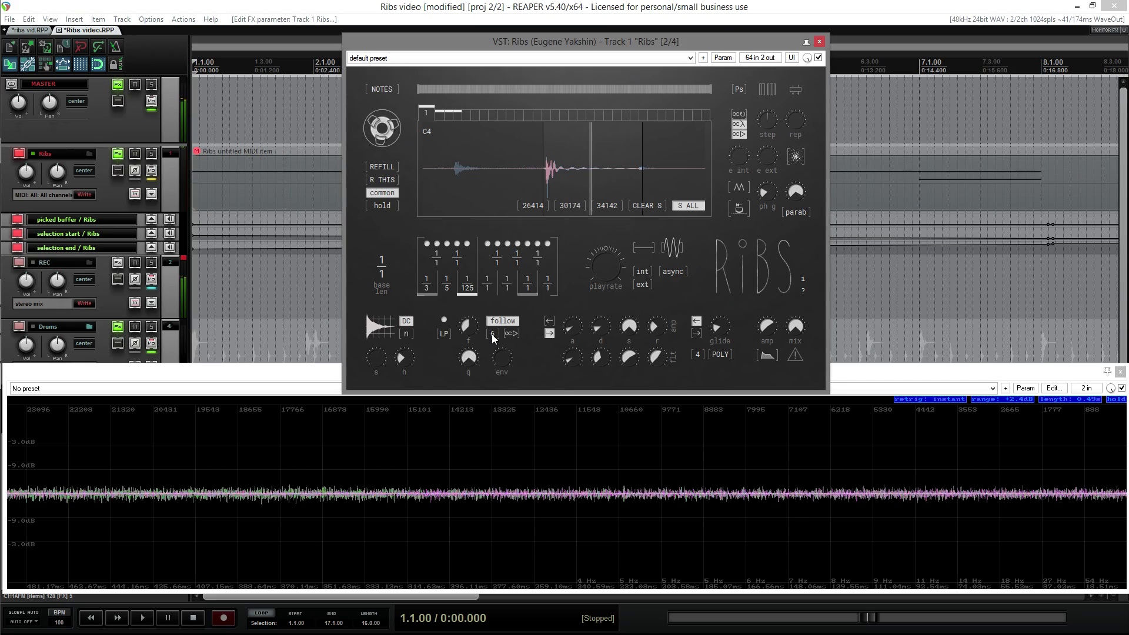
{"action": "scroll", "coordinate": [492, 334], "scroll_direction": "down", "scroll_amount": 6}
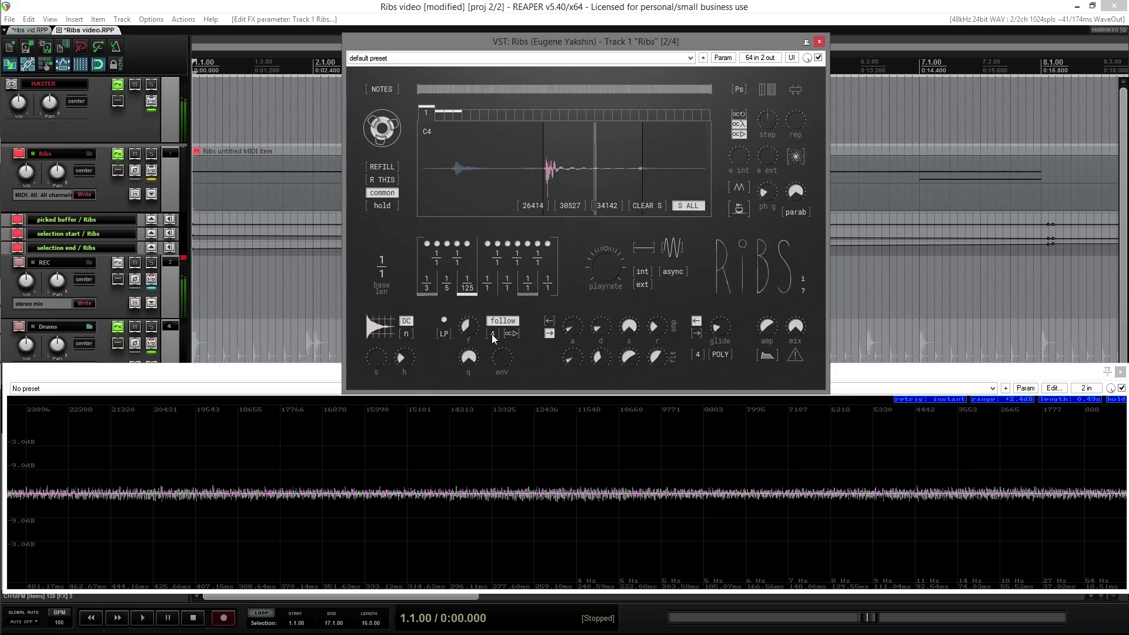
{"action": "scroll", "coordinate": [491, 334], "scroll_direction": "up", "scroll_amount": 1}
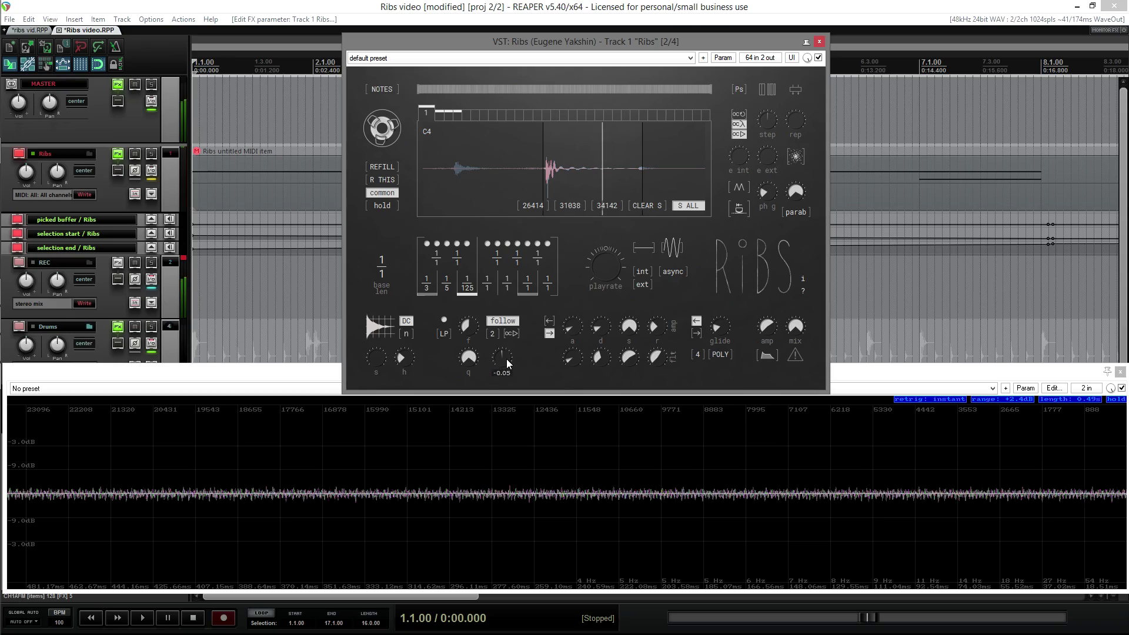
Turn the filter's env amount negative while notes are playing
{"action": "left_click_drag", "start_coordinate": [505, 366], "coordinate": [503, 395]}
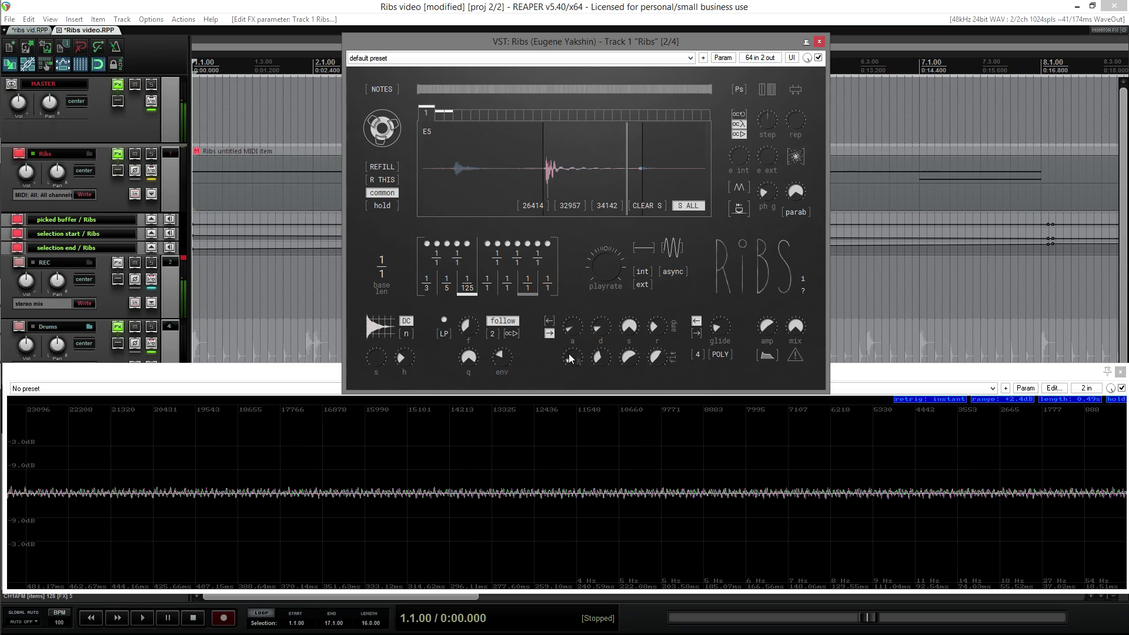
{"action": "left_click_drag", "start_coordinate": [494, 344], "coordinate": [489, 334]}
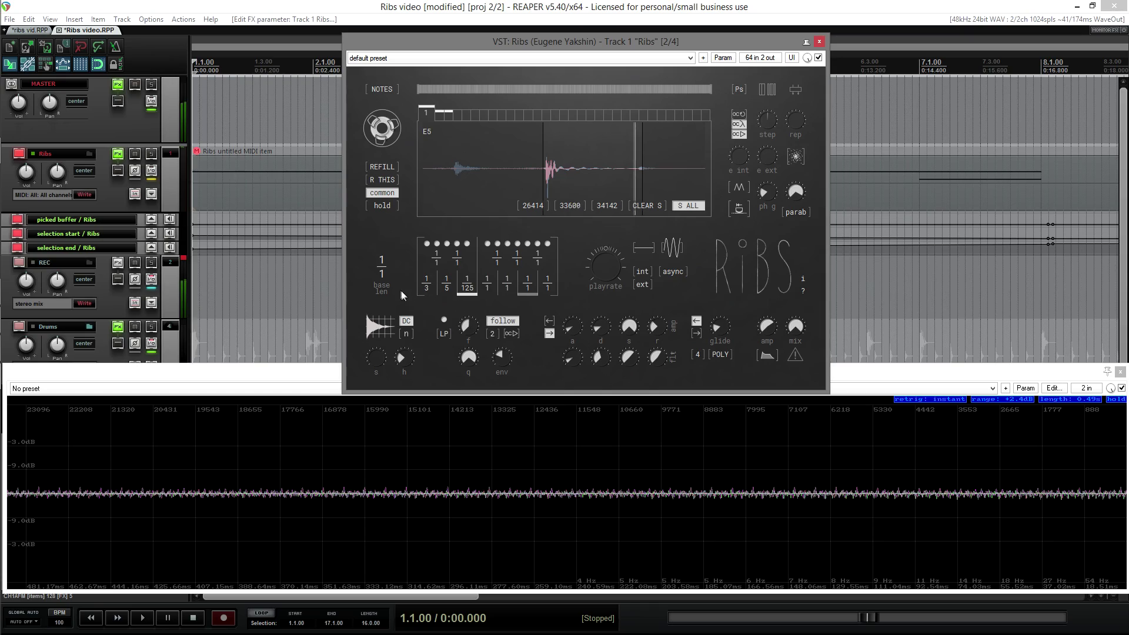
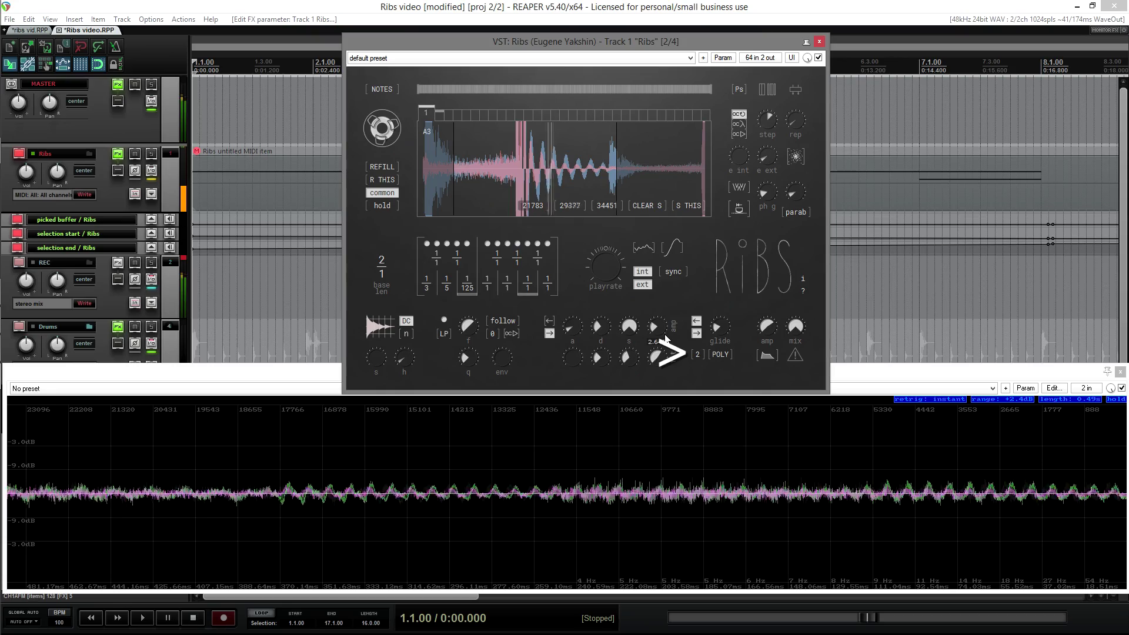
Raise the POLY voice count to 5 and keep adjusting it while notes play
{"action": "left_click", "coordinate": [700, 357]}
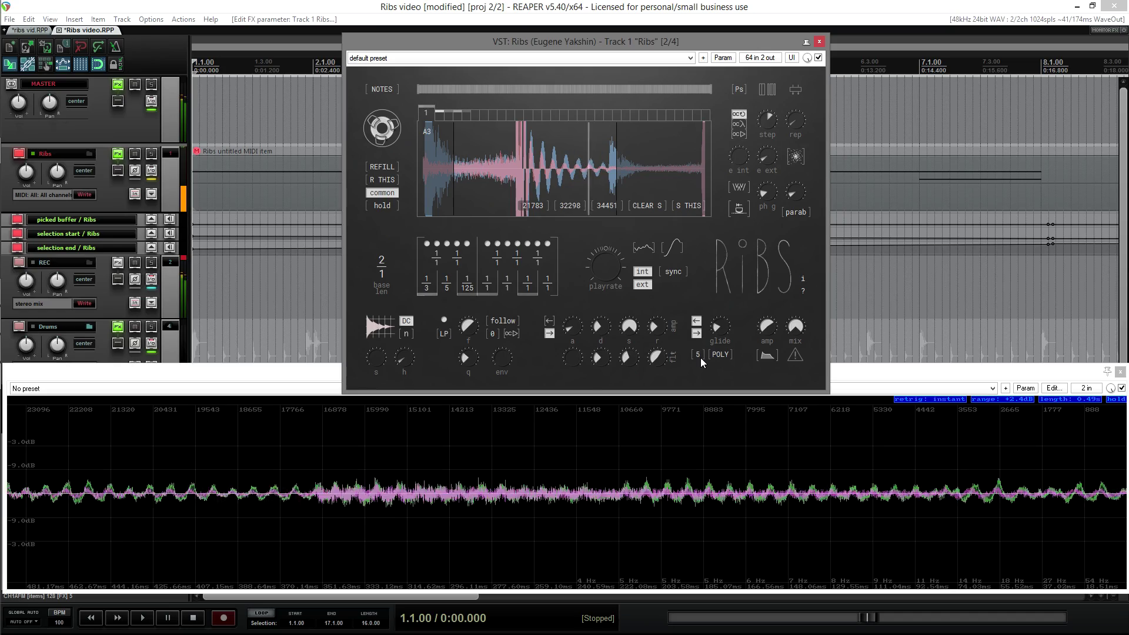
{"action": "left_click", "coordinate": [700, 357]}
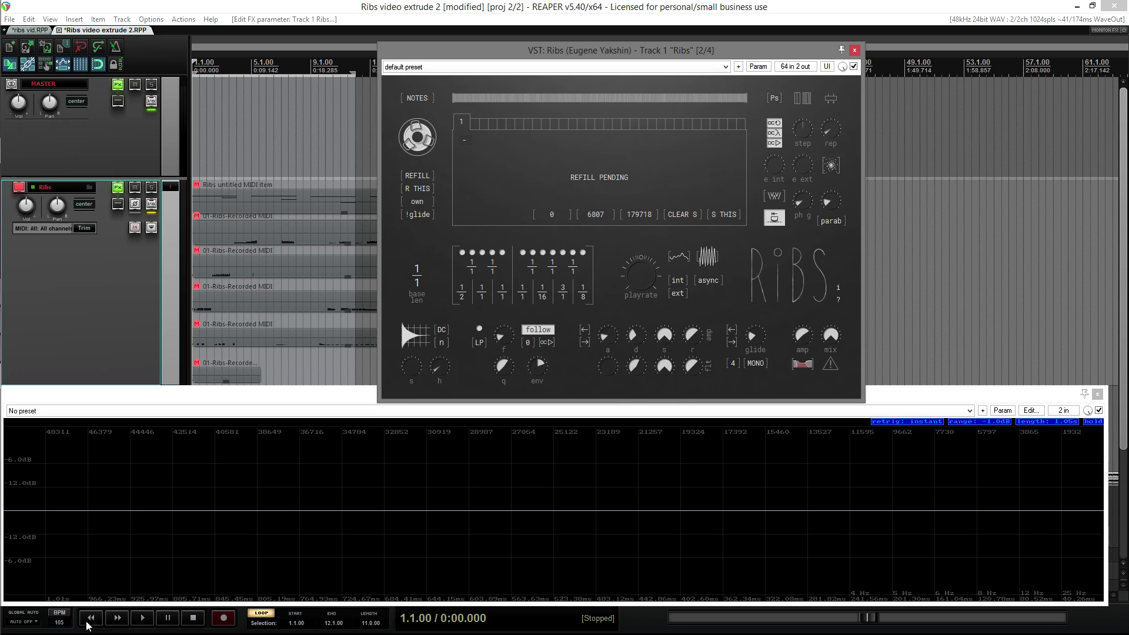
Play the Ribs video extrude 2 project to fill the buffer and mark a segment of the recorded waveform
{"action": "left_click", "coordinate": [143, 617]}
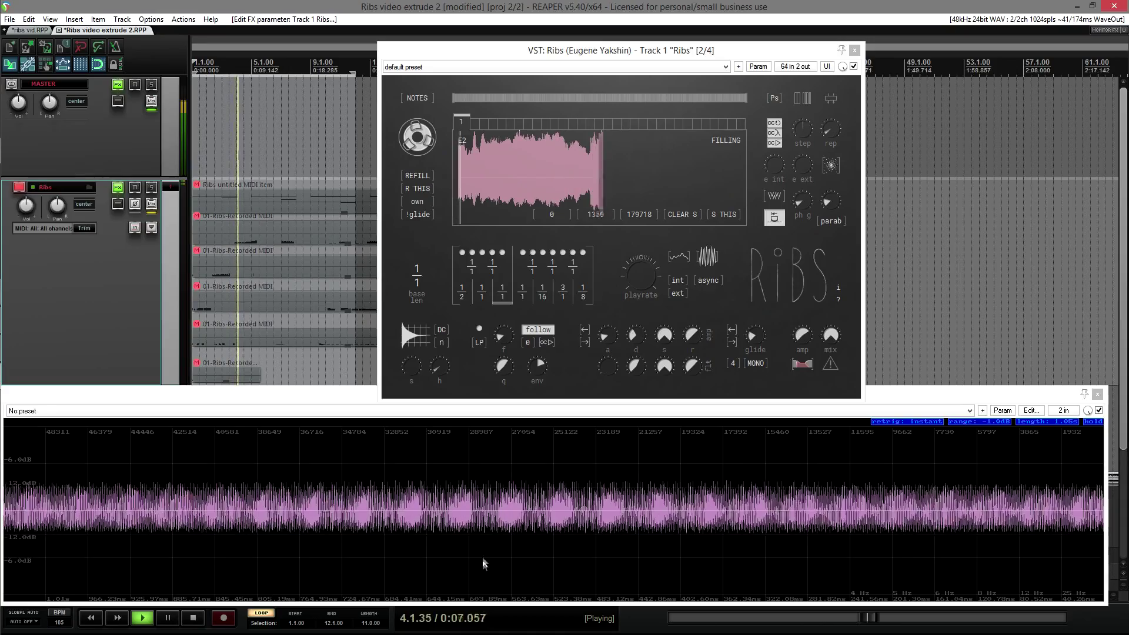
{"action": "left_click", "coordinate": [723, 309]}
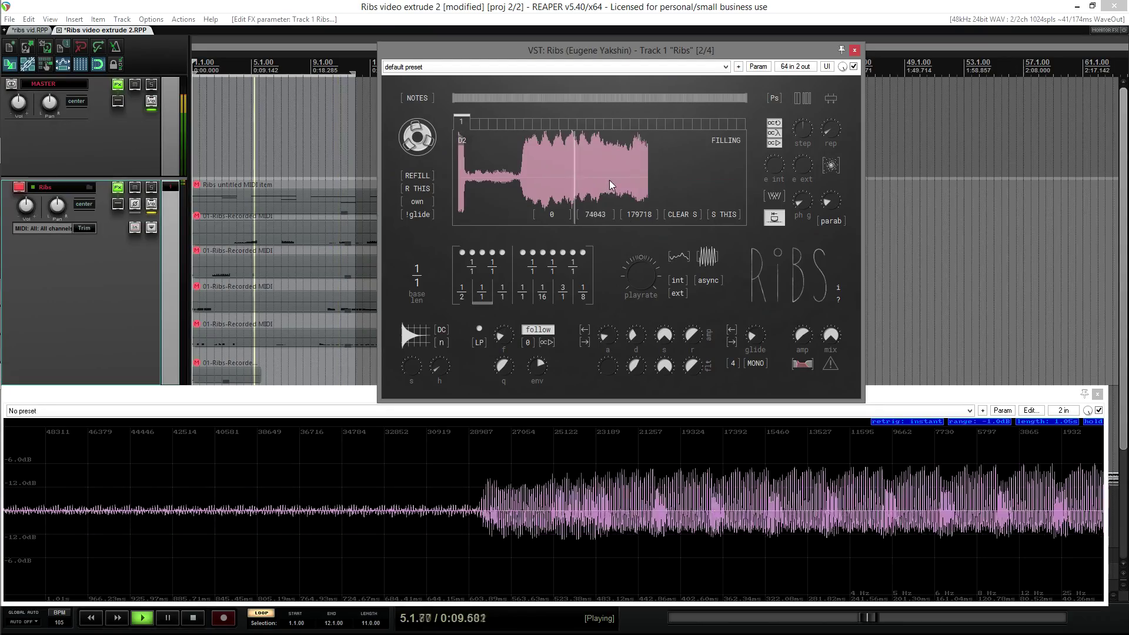
{"action": "left_click_drag", "start_coordinate": [645, 187], "coordinate": [547, 187]}
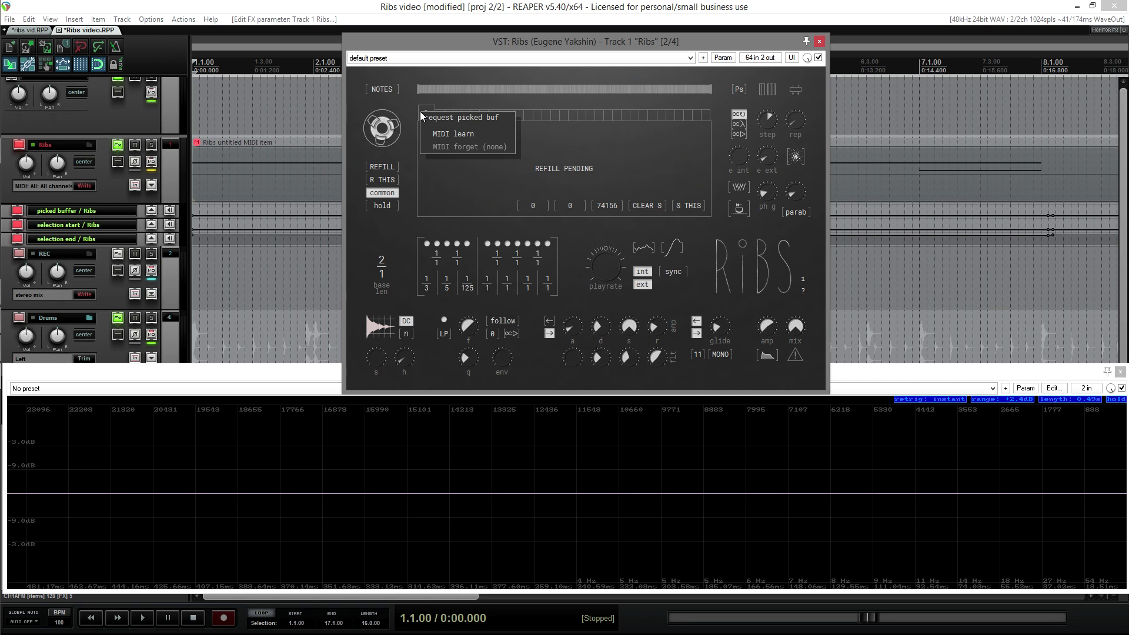
Bring up the MIDI learn options for the picked buffer request and dismiss them
{"action": "left_click", "coordinate": [555, 114]}
{"action": "right_click", "coordinate": [555, 113]}
{"action": "left_click", "coordinate": [528, 115]}
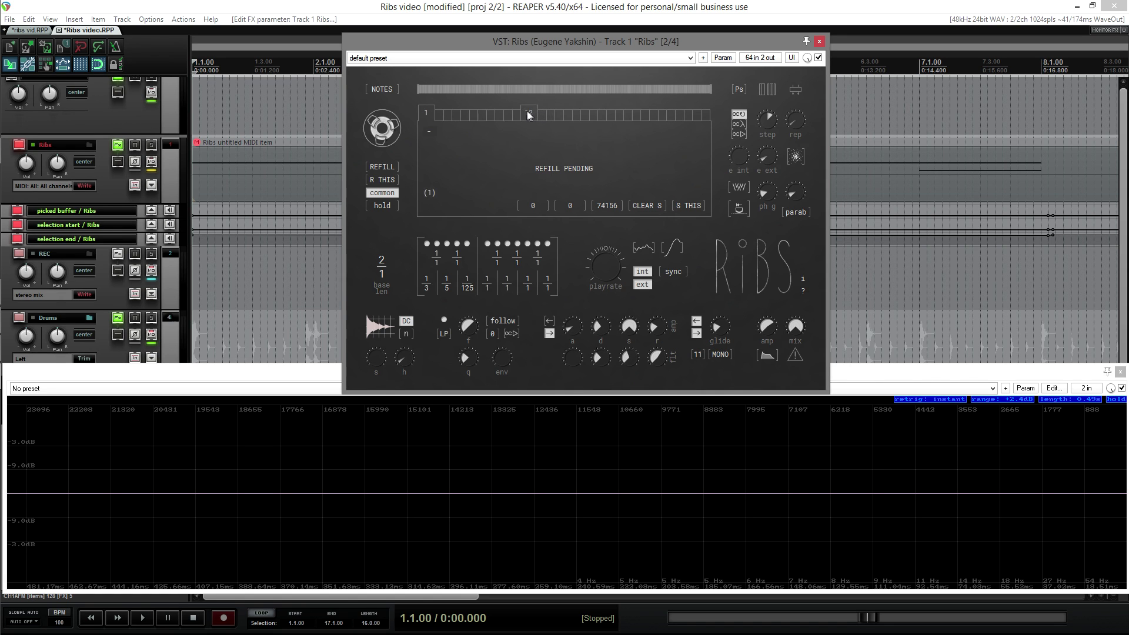
Map the playrate to MIDI CC#1 with MIDI learn and forget that mapping again
{"action": "right_click", "coordinate": [596, 265]}
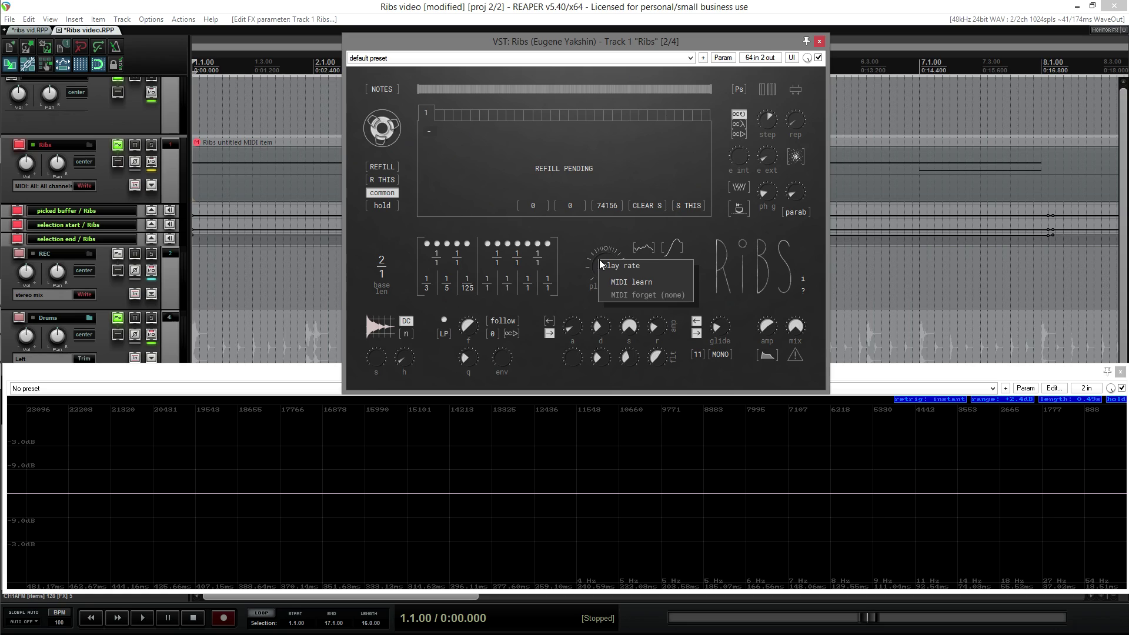
{"action": "left_click", "coordinate": [628, 281]}
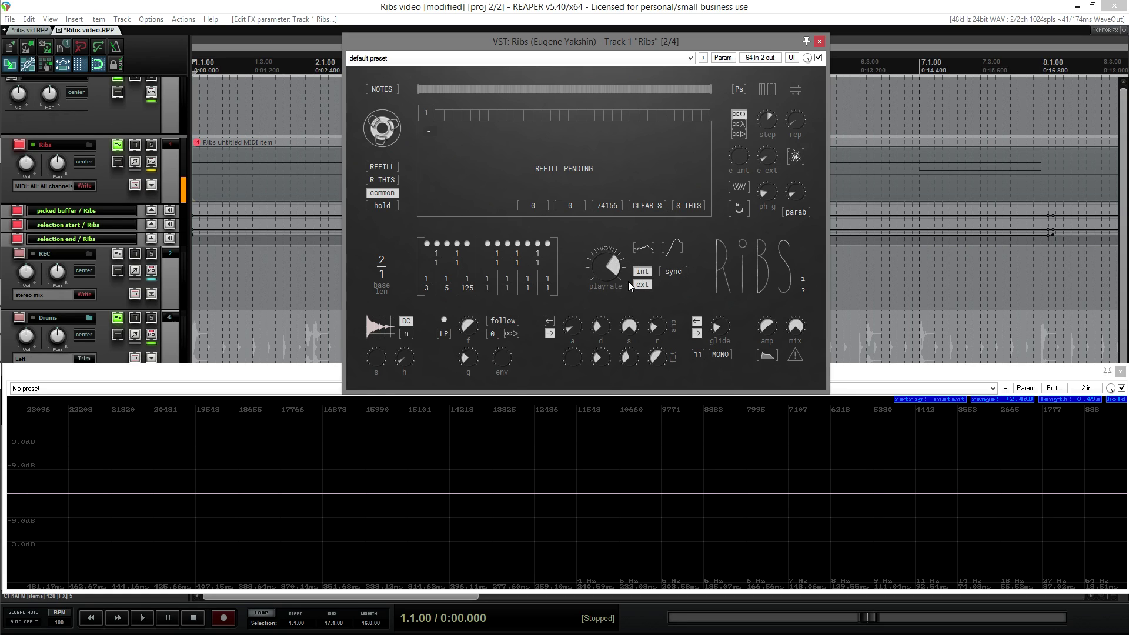
{"action": "right_click", "coordinate": [628, 281]}
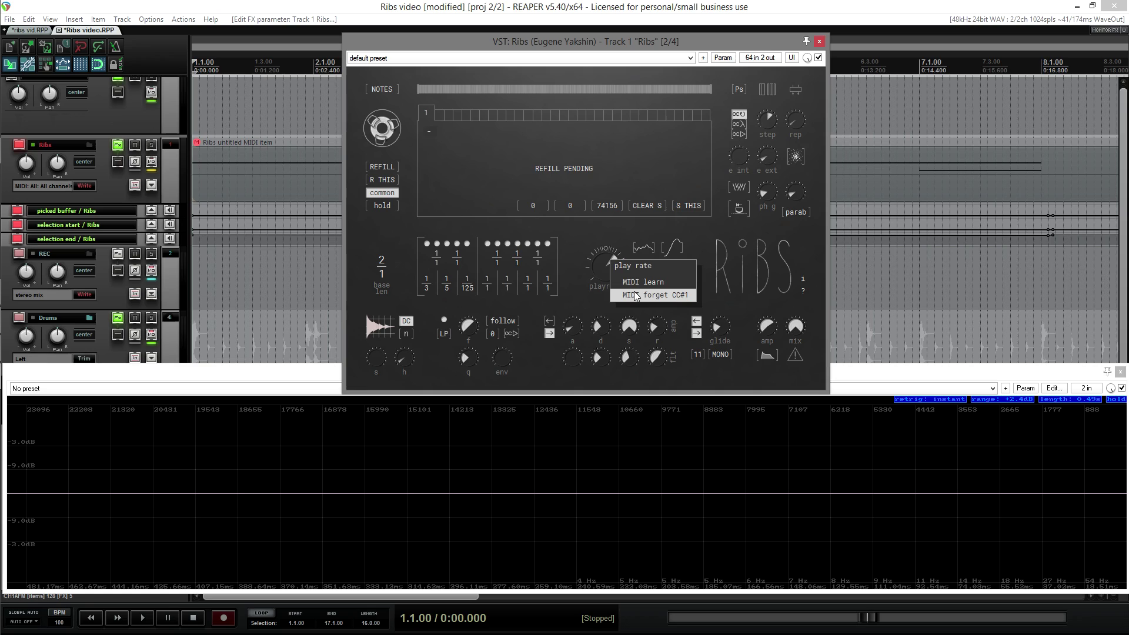
{"action": "left_click", "coordinate": [636, 295]}
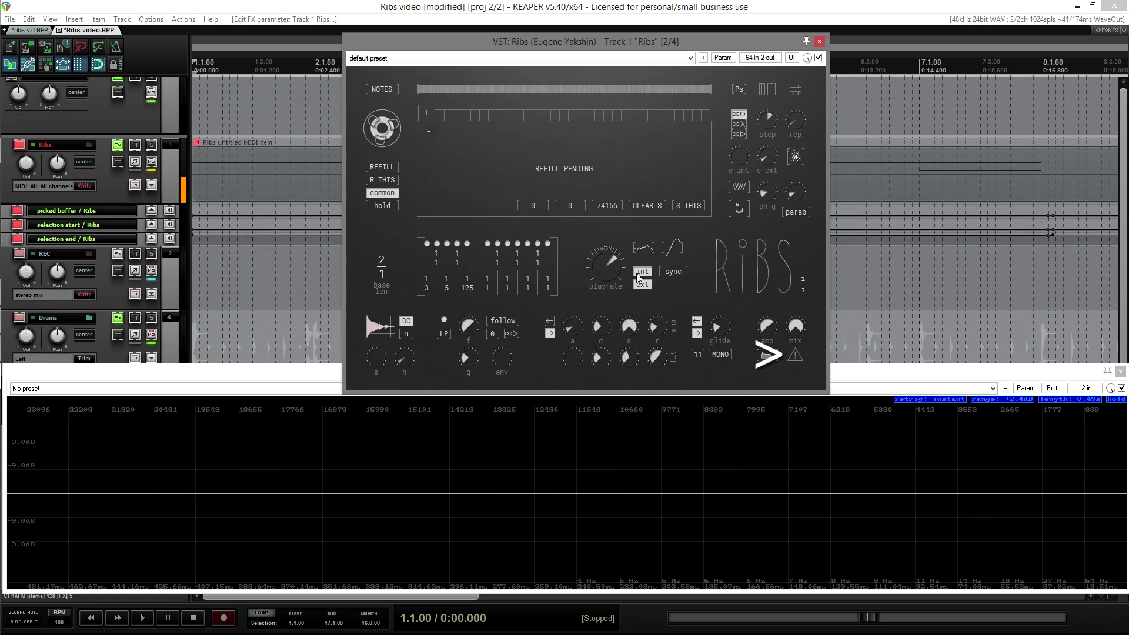
Erase the plugin's entire MIDI map
{"action": "right_click", "coordinate": [795, 357]}
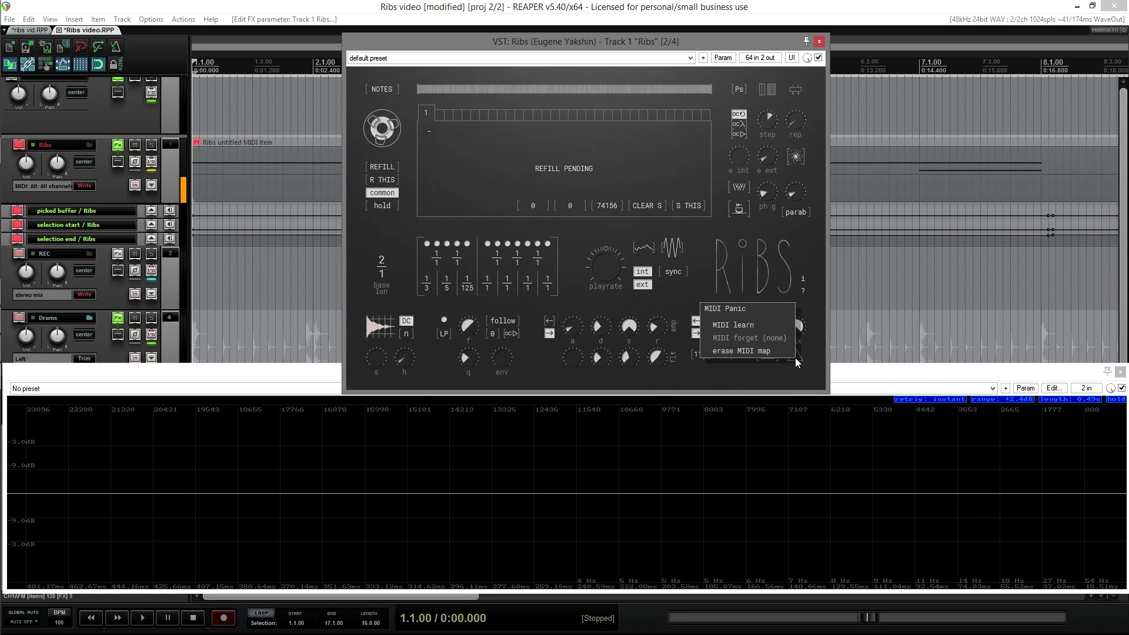
{"action": "left_click", "coordinate": [765, 351]}
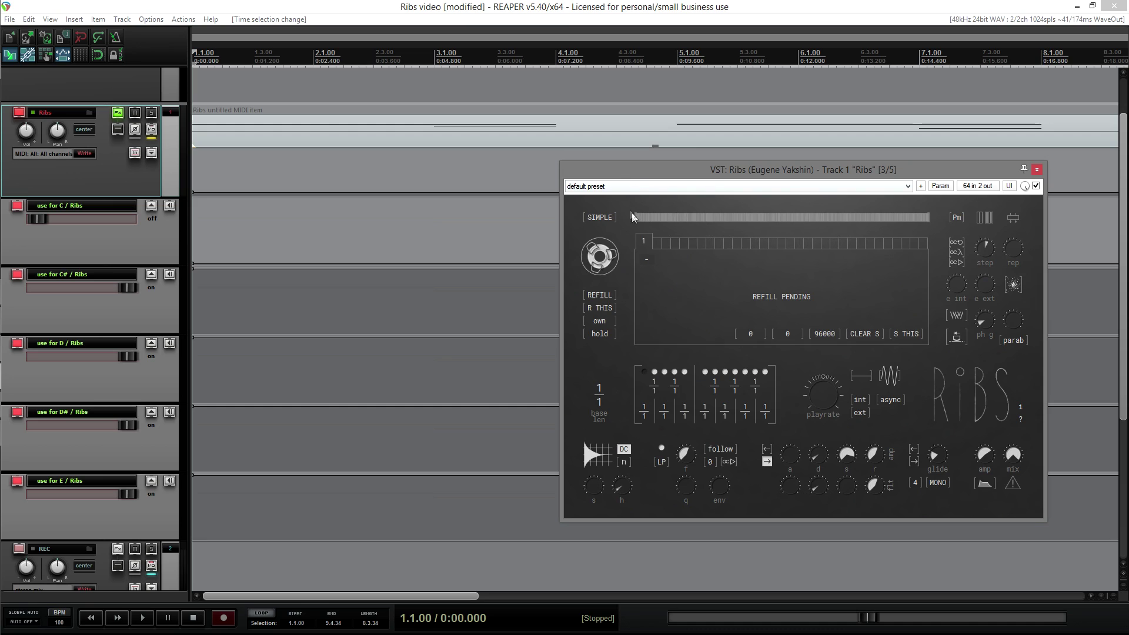
Pick buffers 2 through 5 in turn and return to the first buffer
{"action": "left_click", "coordinate": [661, 245]}
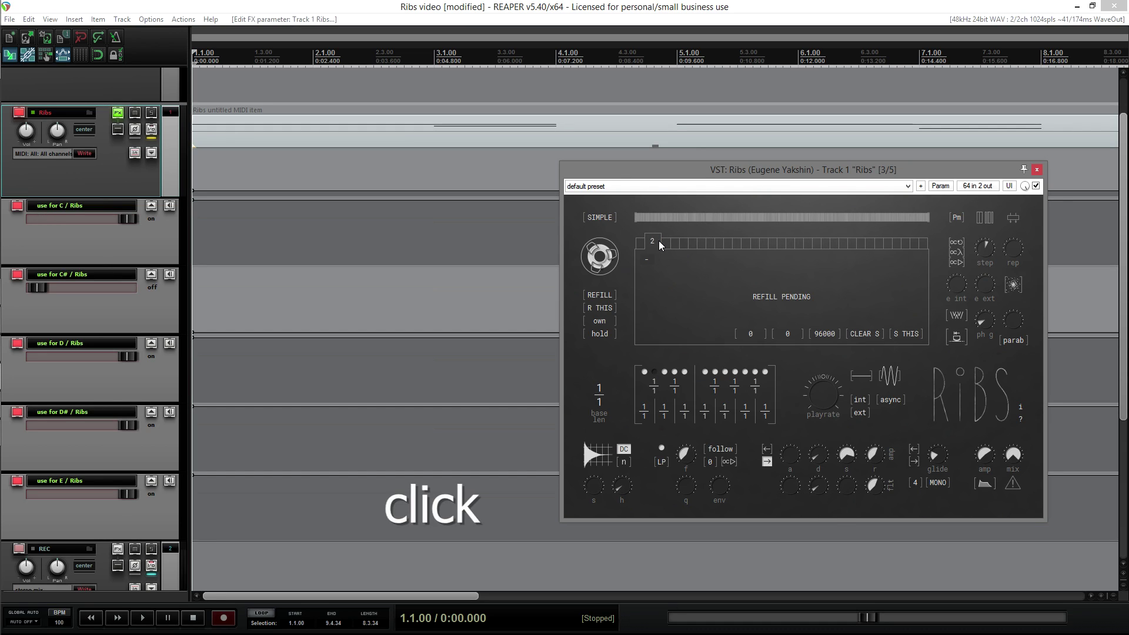
{"action": "left_click", "coordinate": [668, 247]}
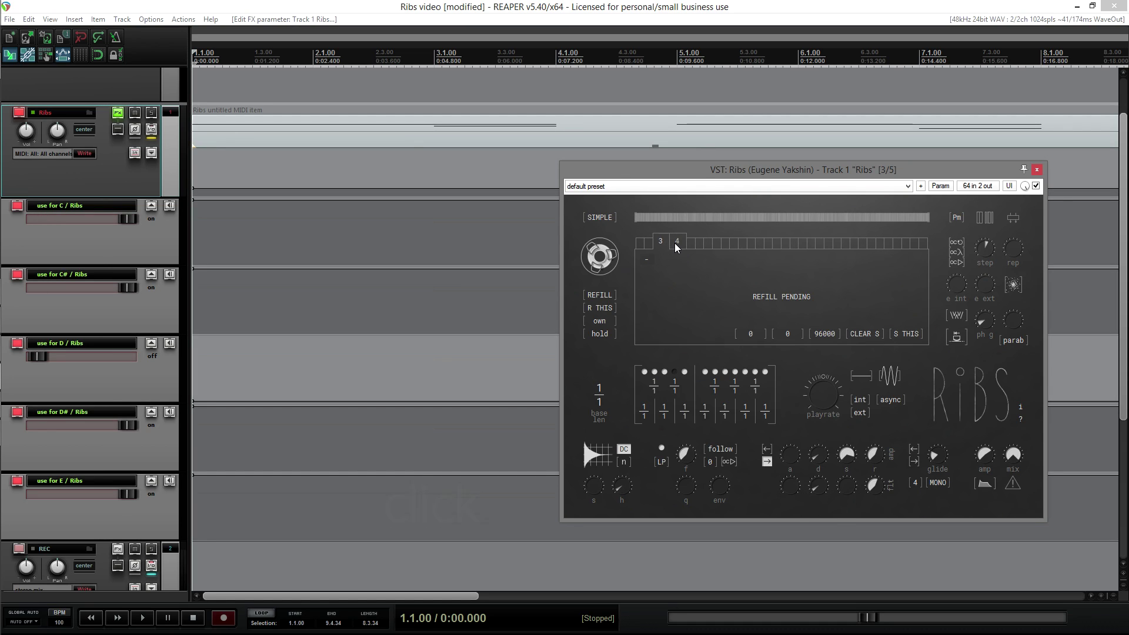
{"action": "left_click", "coordinate": [685, 248]}
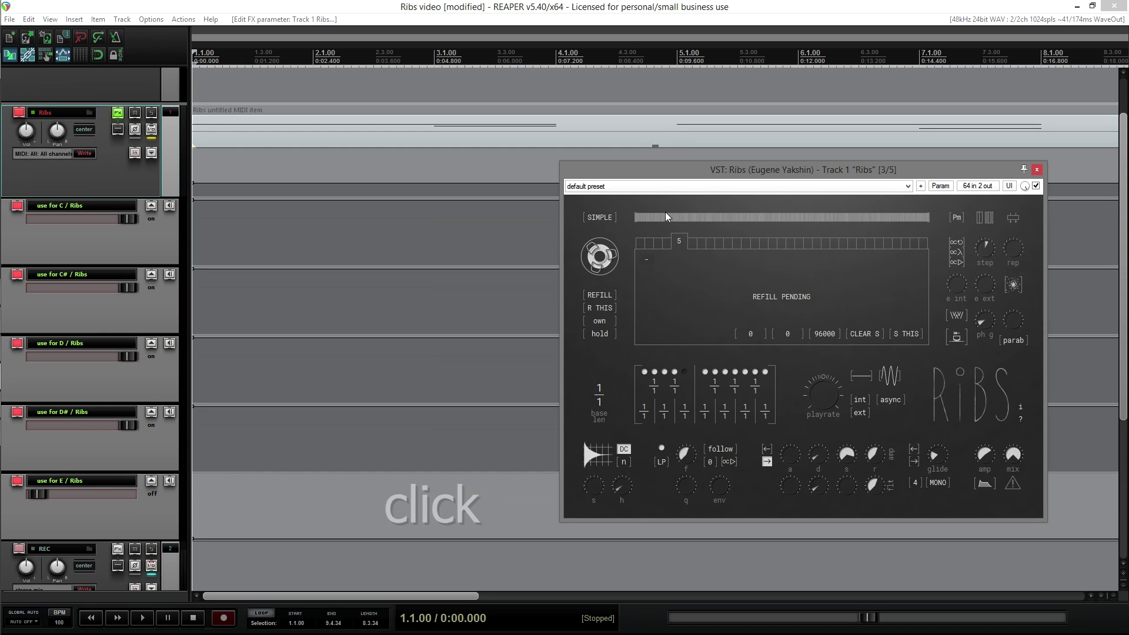
{"action": "left_click", "coordinate": [641, 247]}
{"action": "left_click", "coordinate": [643, 250]}
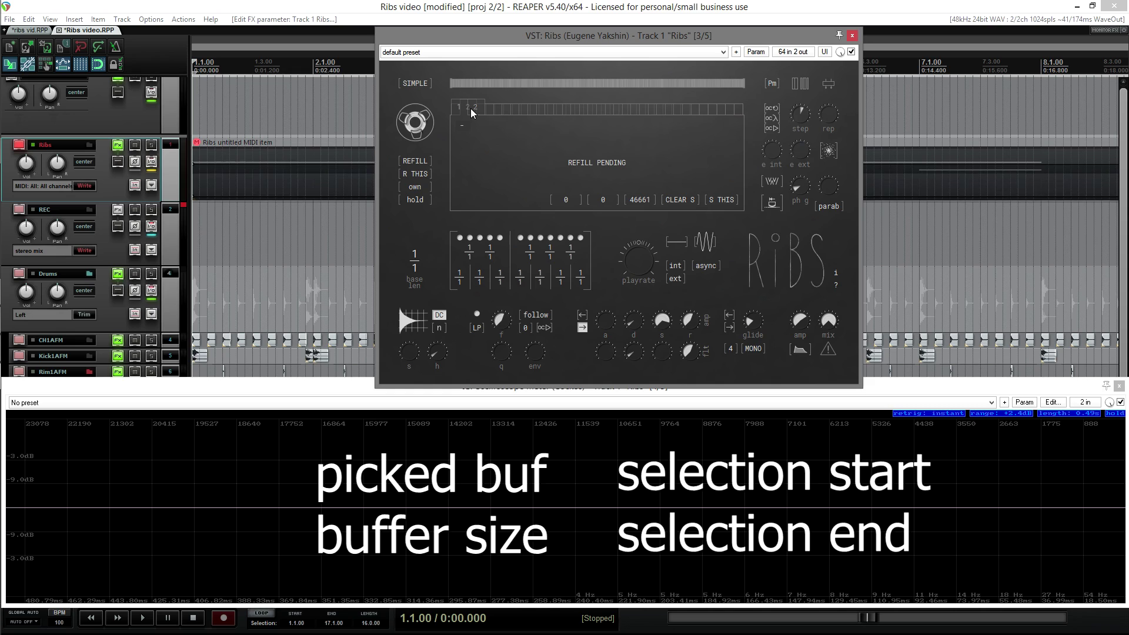
Adjust the buffer size and select the segment from 18854 to 27802 in buffer 30
{"action": "left_click_drag", "start_coordinate": [415, 124], "coordinate": [414, 147]}
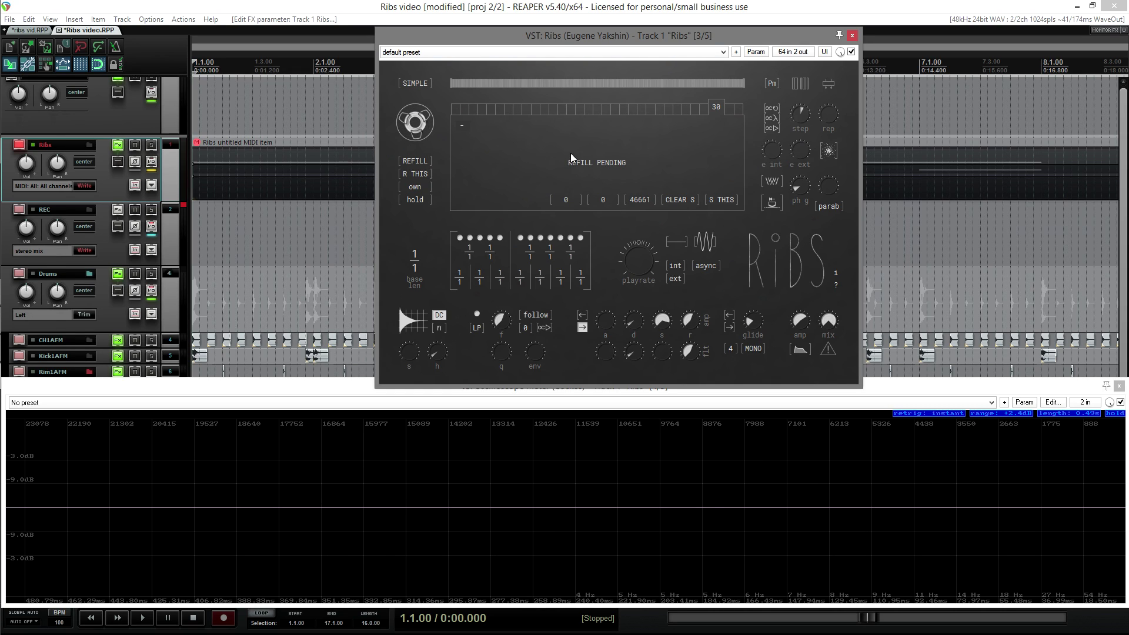
{"action": "left_click_drag", "start_coordinate": [570, 156], "coordinate": [601, 155]}
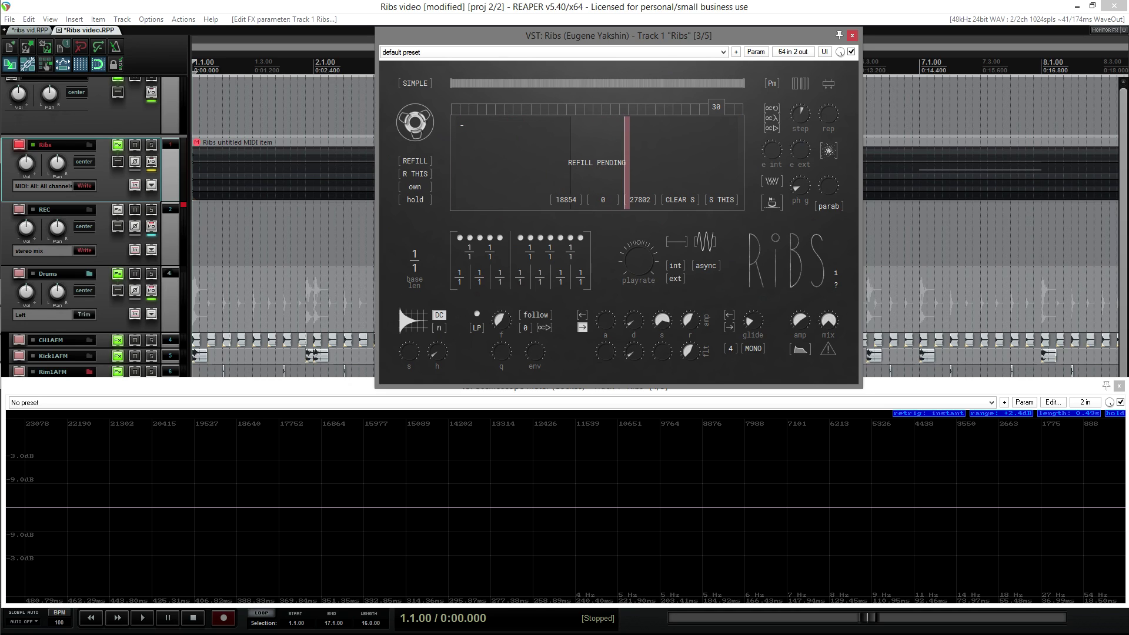
Show the buffer size and selection start envelopes of the Ribs track in their own lanes
{"action": "right_click", "coordinate": [266, 155]}
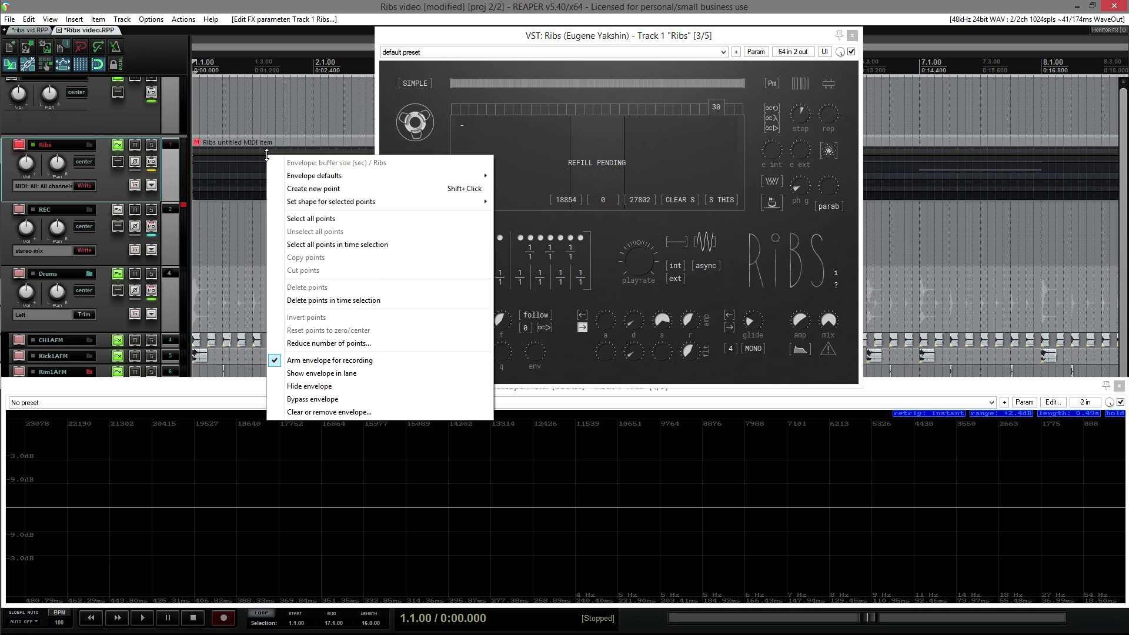
{"action": "left_click", "coordinate": [302, 372]}
{"action": "right_click", "coordinate": [262, 177]}
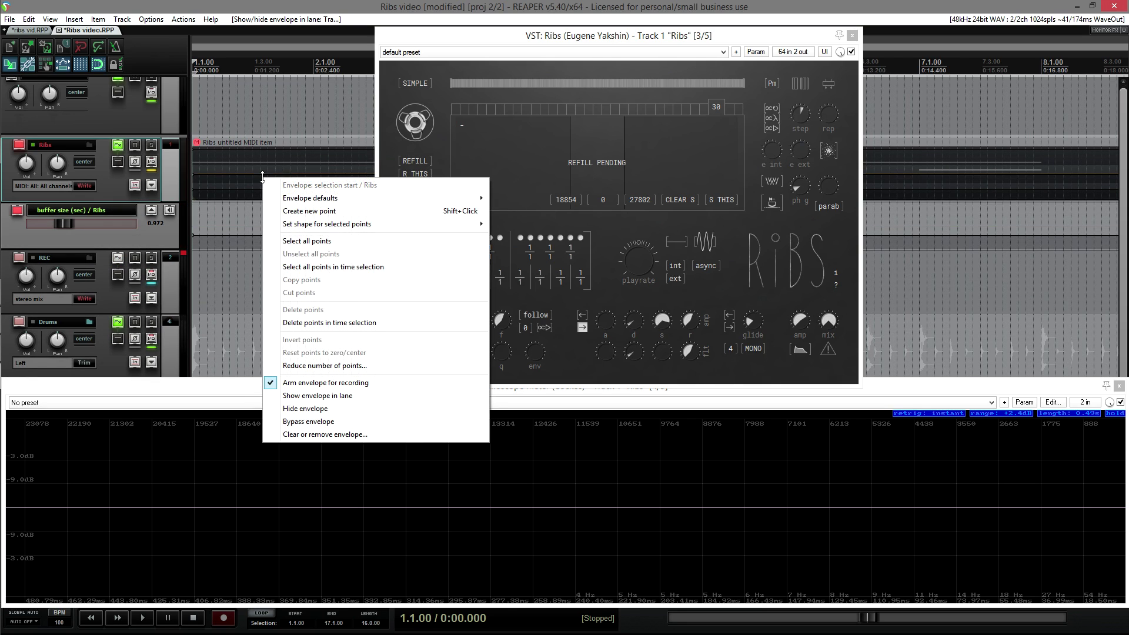
{"action": "left_click", "coordinate": [293, 395]}
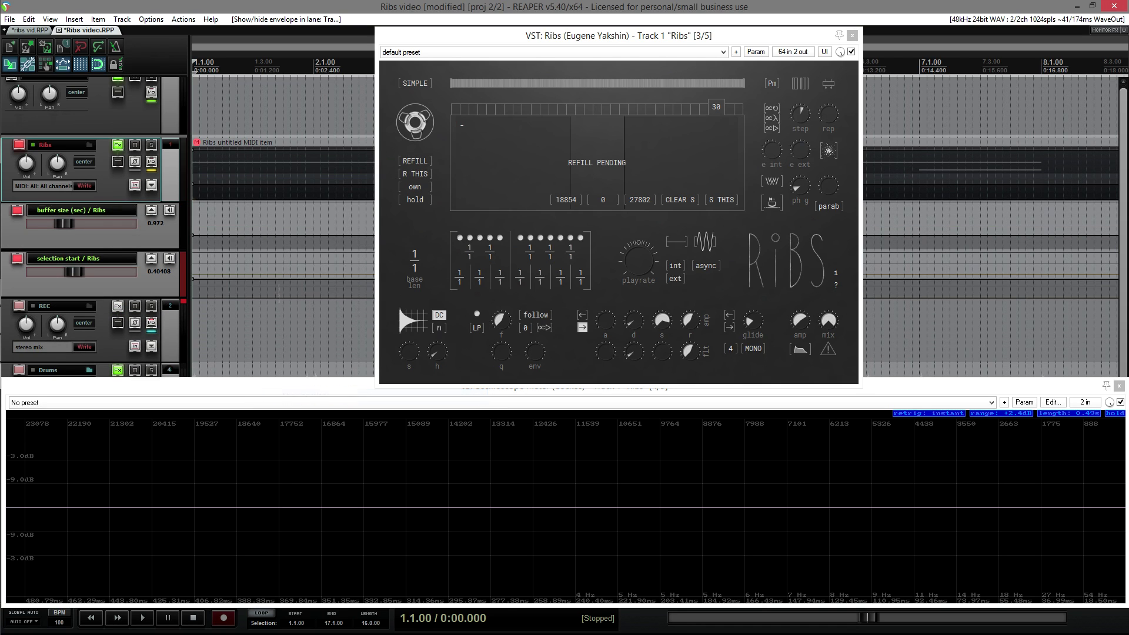
Show the selection end and picked buffer envelopes of the Ribs track in their own lanes
{"action": "right_click", "coordinate": [274, 187]}
{"action": "left_click", "coordinate": [304, 404]}
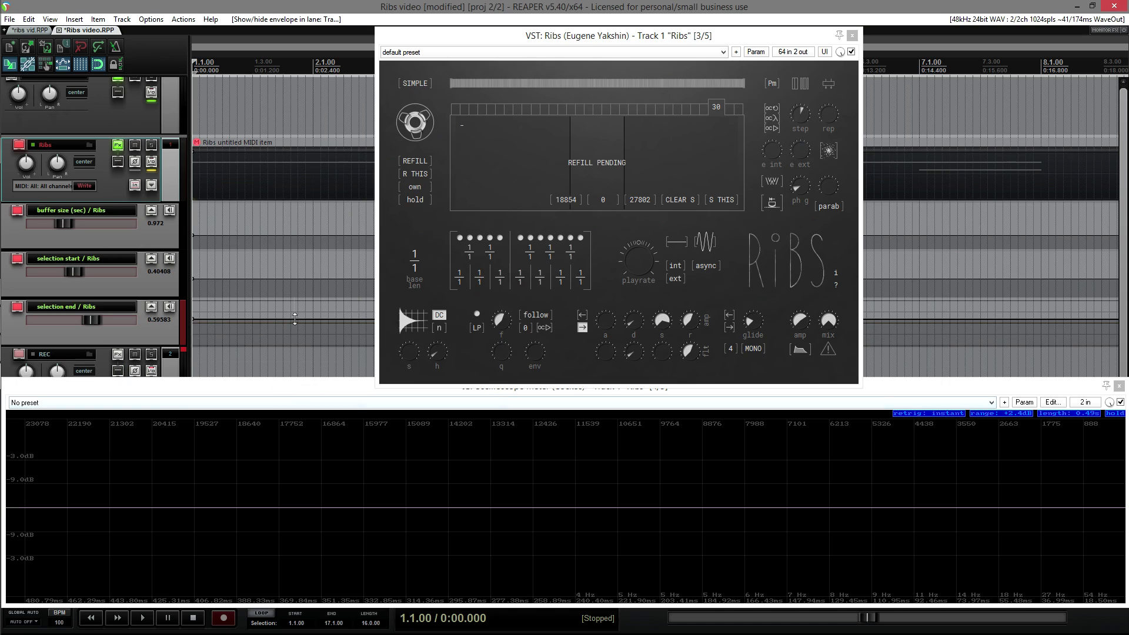
{"action": "right_click", "coordinate": [288, 157]}
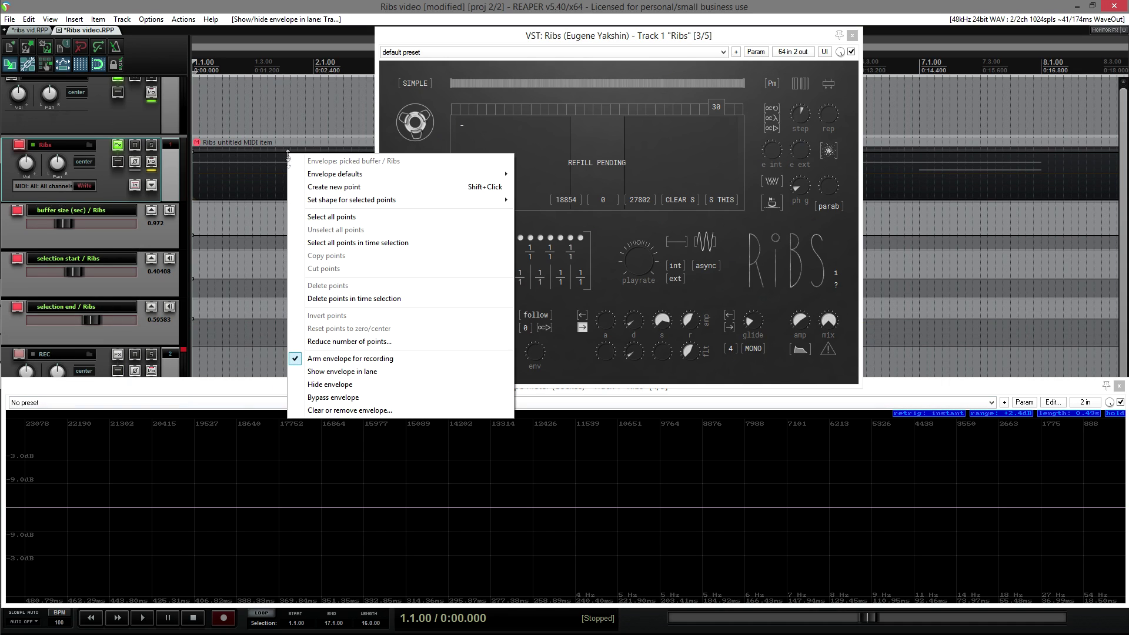
{"action": "left_click", "coordinate": [347, 372]}
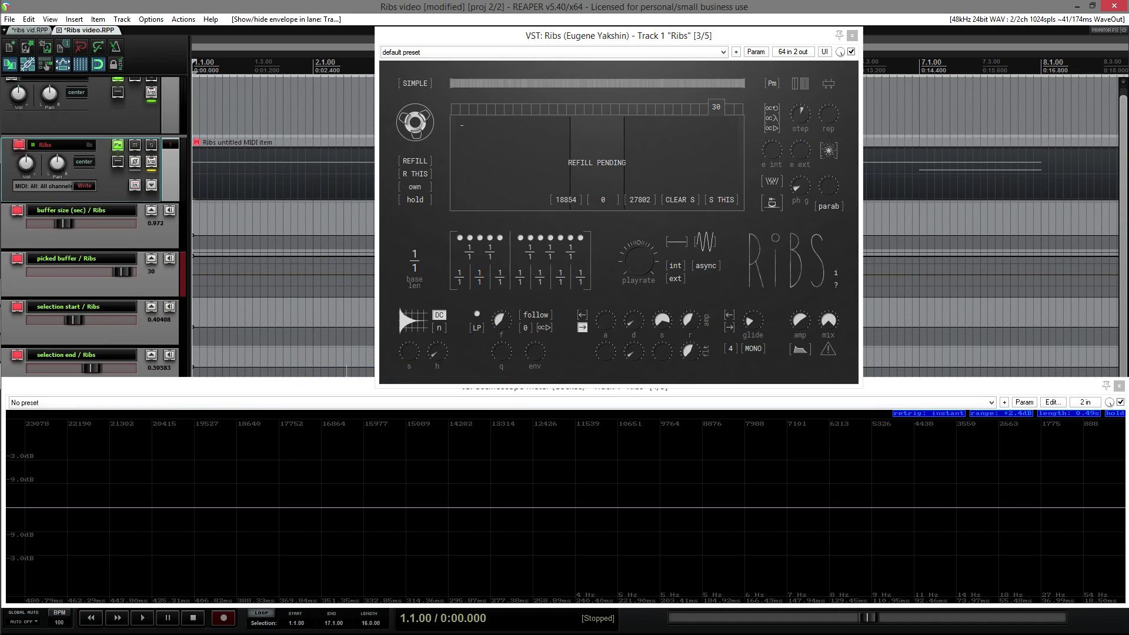
{"action": "scroll", "coordinate": [175, 126], "scroll_direction": "down", "scroll_amount": 1}
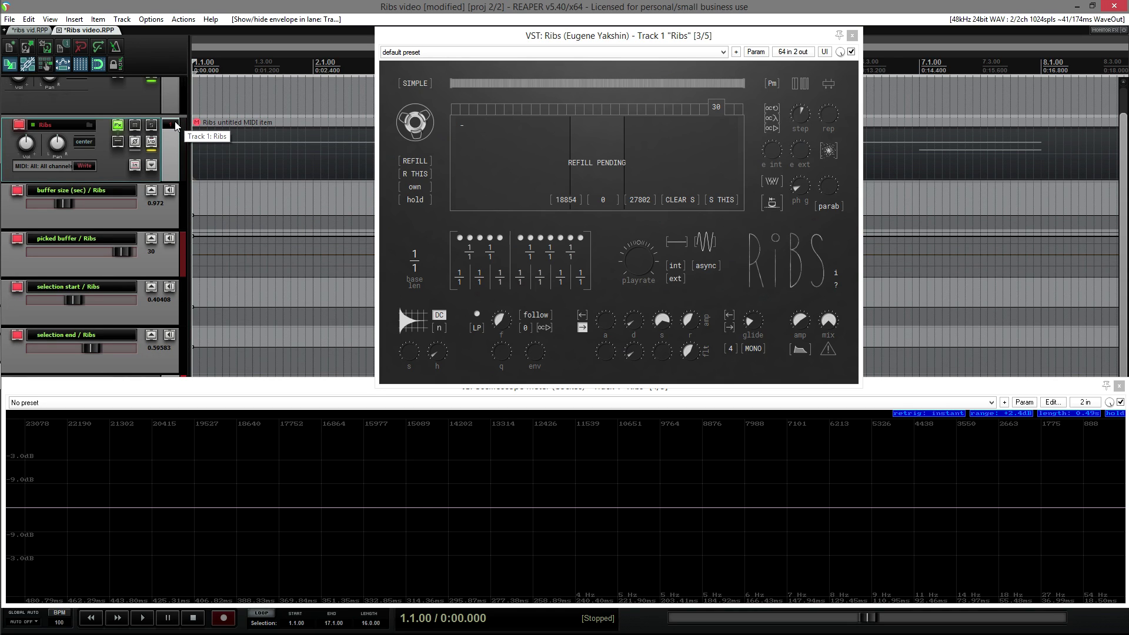
Record playhead position automation by scrubbing across the buffer 1 waveform, and delete the recorded points from the envelope
{"action": "left_click", "coordinate": [92, 170]}
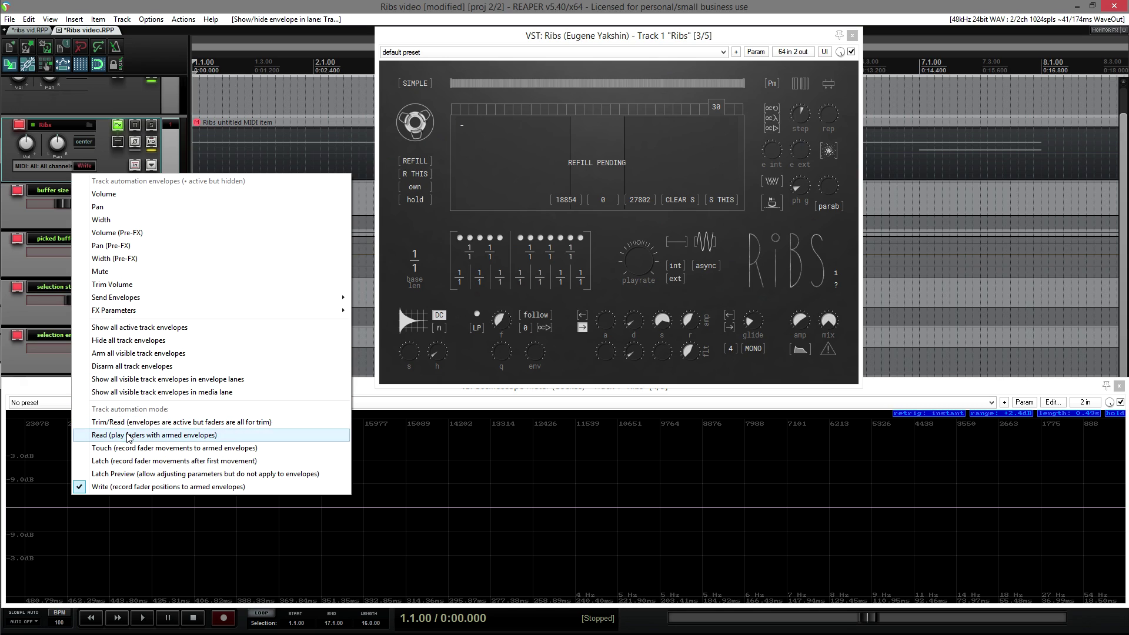
{"action": "left_click", "coordinate": [221, 617]}
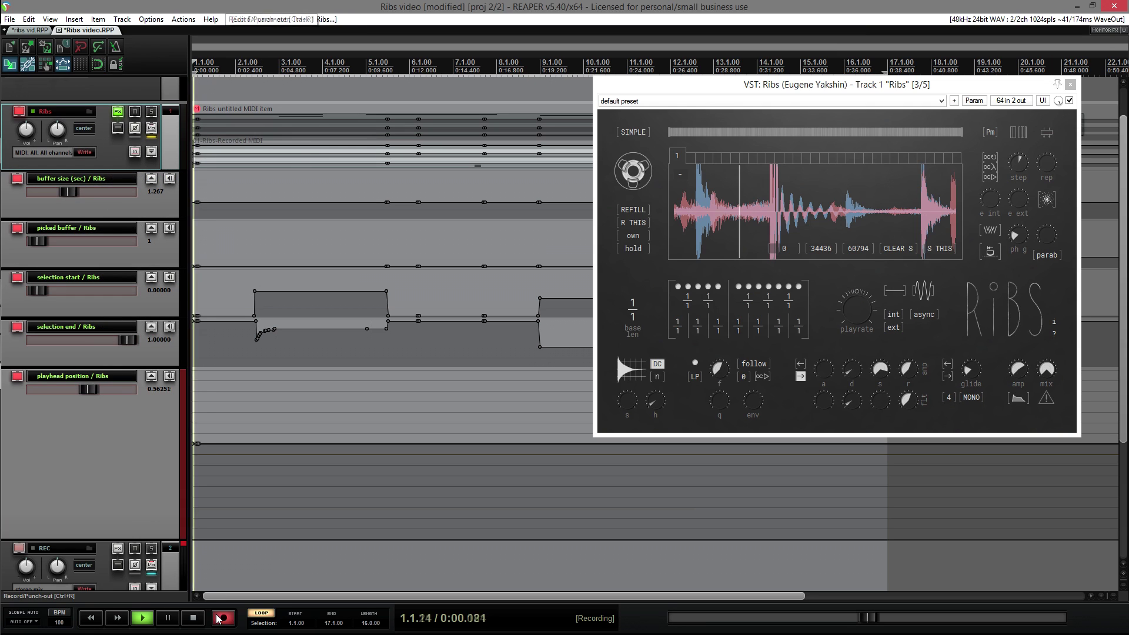
{"action": "scroll", "coordinate": [784, 221], "scroll_direction": "up", "scroll_amount": 2}
{"action": "scroll", "coordinate": [782, 223], "scroll_direction": "down", "scroll_amount": 1}
{"action": "scroll", "coordinate": [782, 224], "scroll_direction": "down", "scroll_amount": 1}
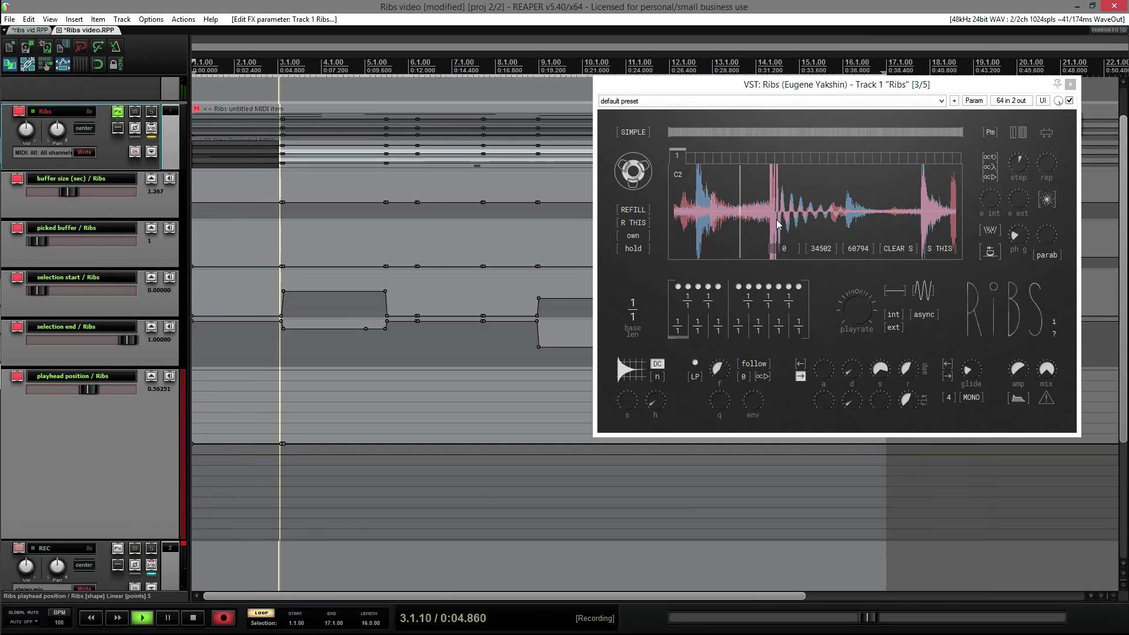
{"action": "left_click", "coordinate": [779, 220]}
{"action": "scroll", "coordinate": [789, 216], "scroll_direction": "up", "scroll_amount": 3}
{"action": "left_click", "coordinate": [764, 216]}
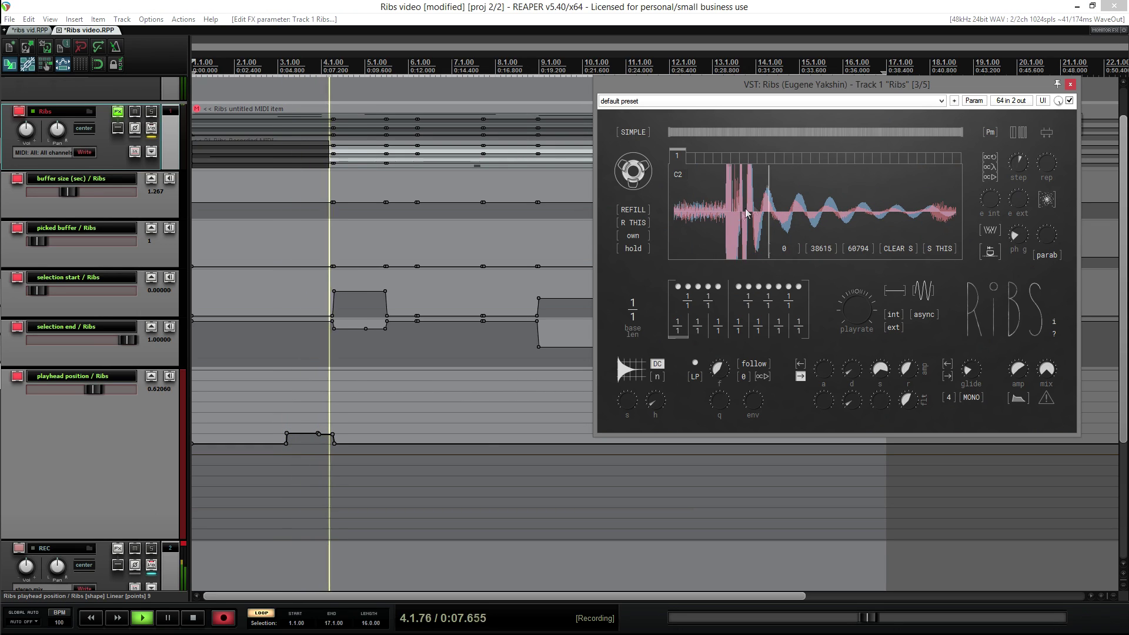
{"action": "mouse_move", "coordinate": [843, 209]}
{"action": "left_mouse_down"}
{"action": "mouse_move", "coordinate": [763, 214]}
{"action": "mouse_move", "coordinate": [816, 217]}
{"action": "left_mouse_up"}
{"action": "scroll", "coordinate": [791, 212], "scroll_direction": "up", "scroll_amount": 4}
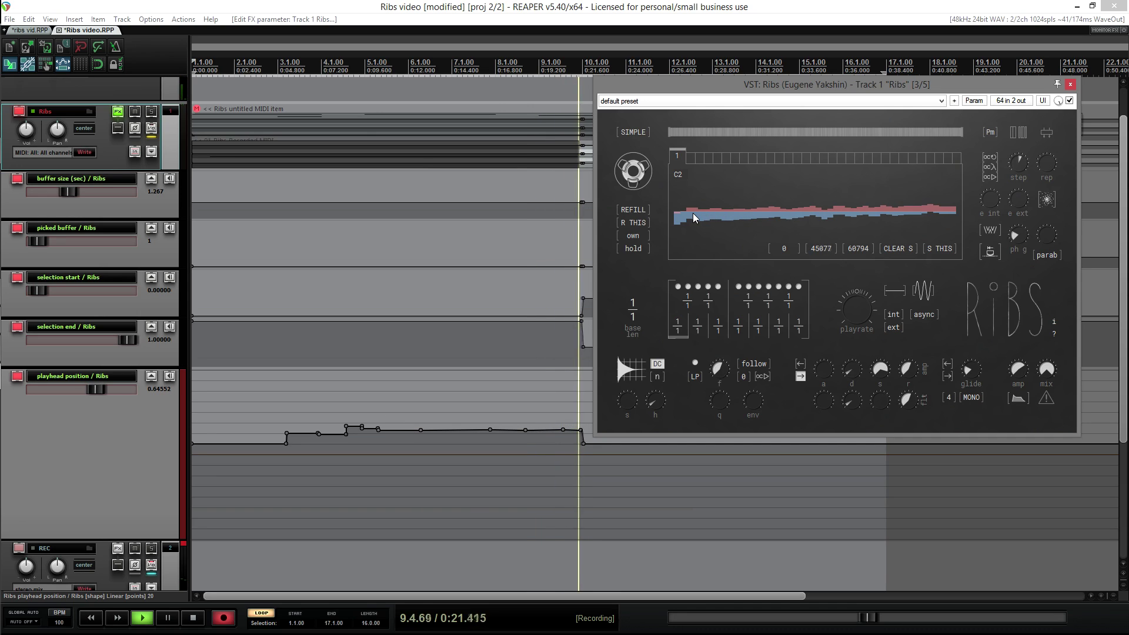
{"action": "key", "text": "space"}
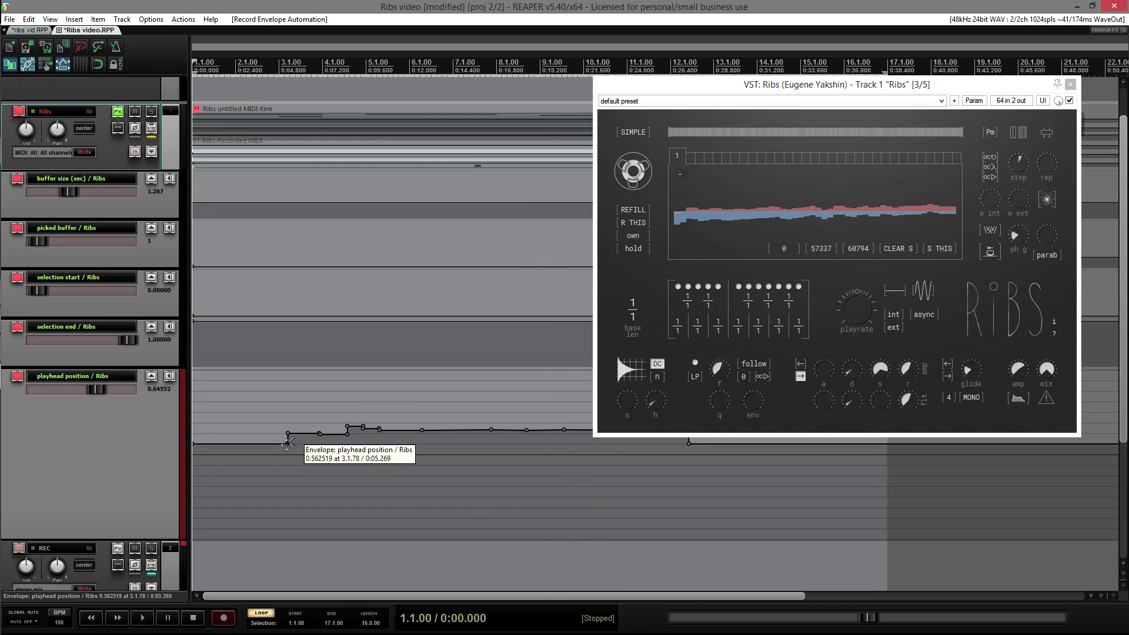
{"action": "key", "text": "Delete"}
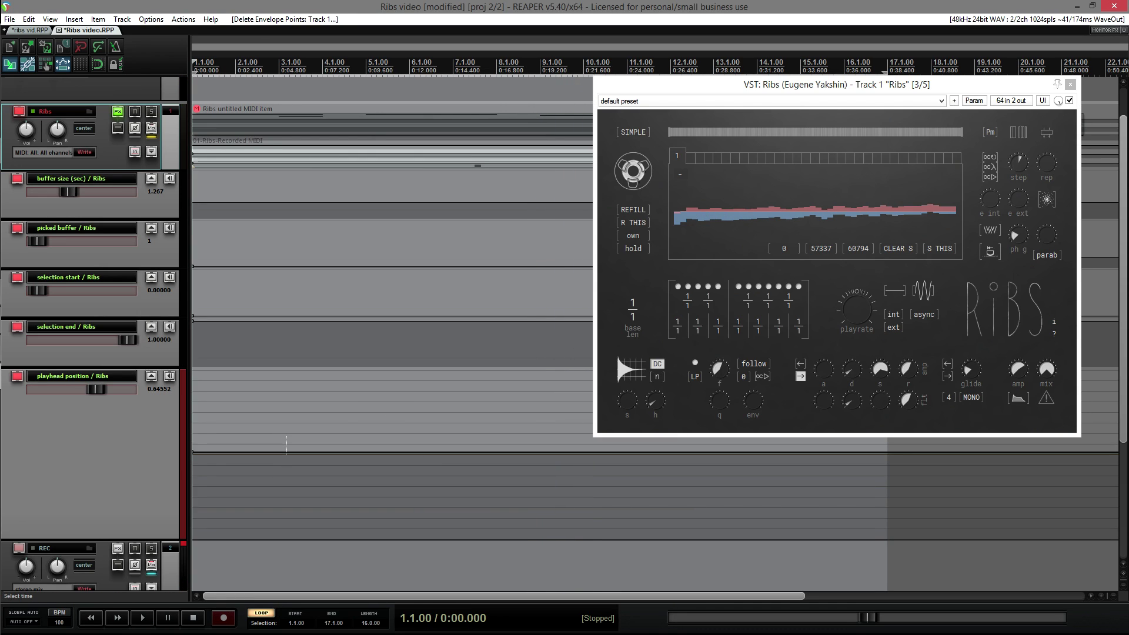
Record a series of short playhead grabs at successive points of the buffer 1 waveform into the playhead position envelope
{"action": "right_click", "coordinate": [816, 249]}
{"action": "left_click", "coordinate": [829, 296]}
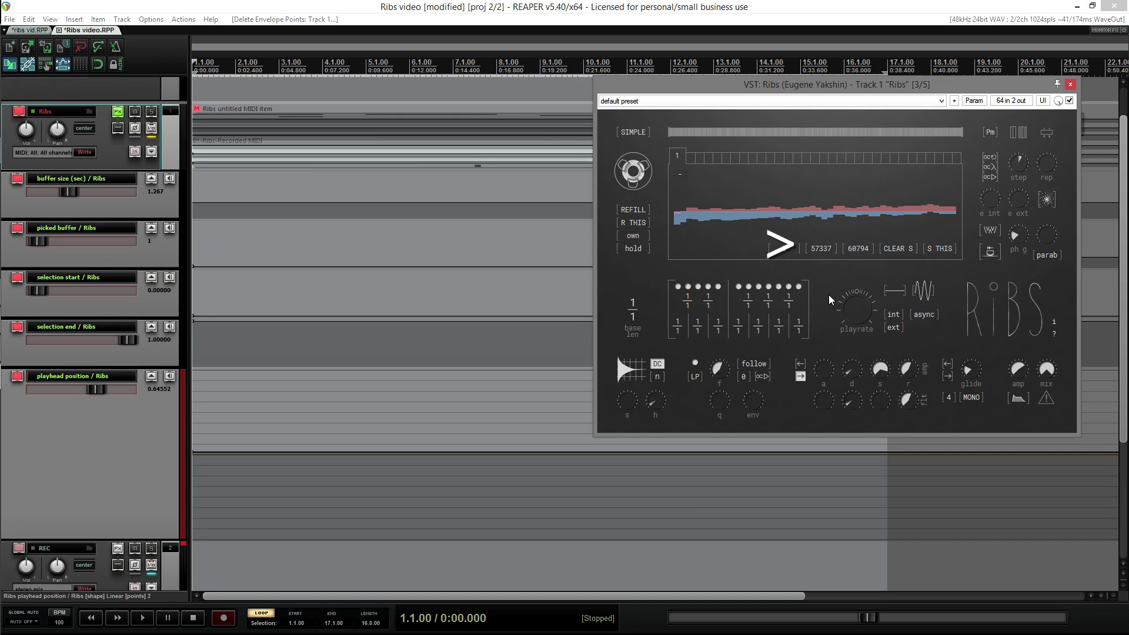
{"action": "key", "text": "ctrl+r"}
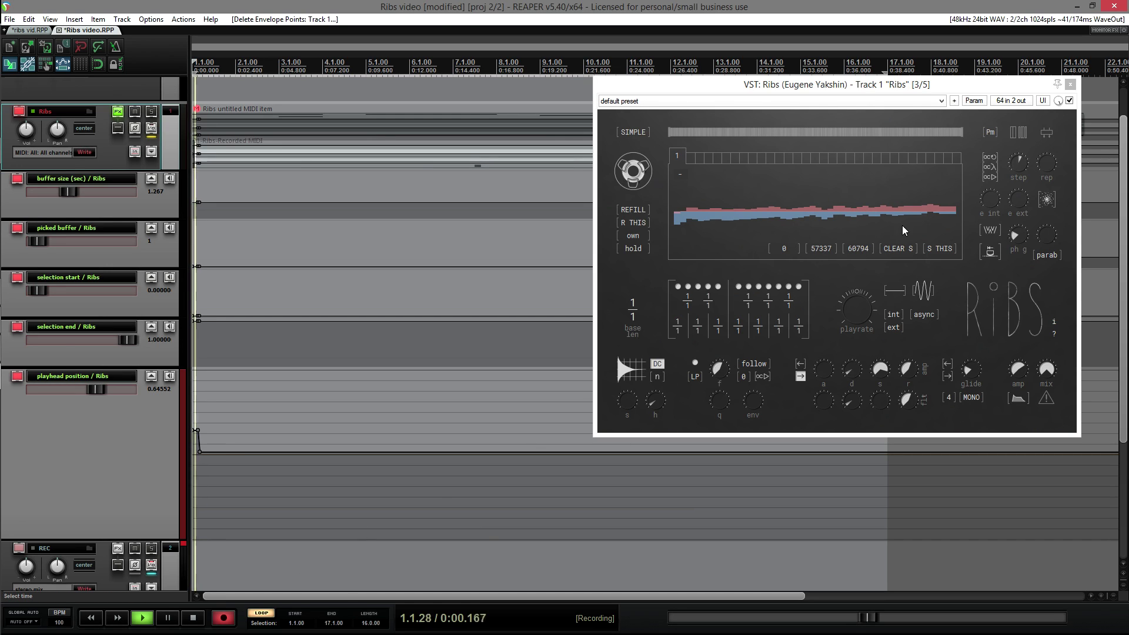
{"action": "left_click", "coordinate": [727, 209]}
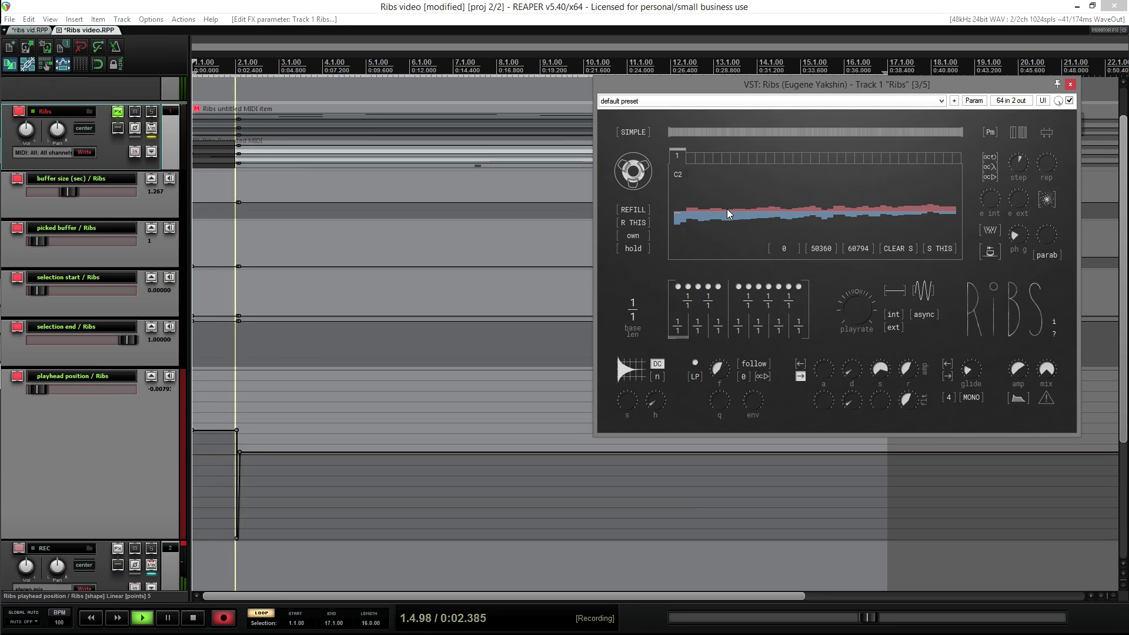
{"action": "left_click", "coordinate": [767, 210]}
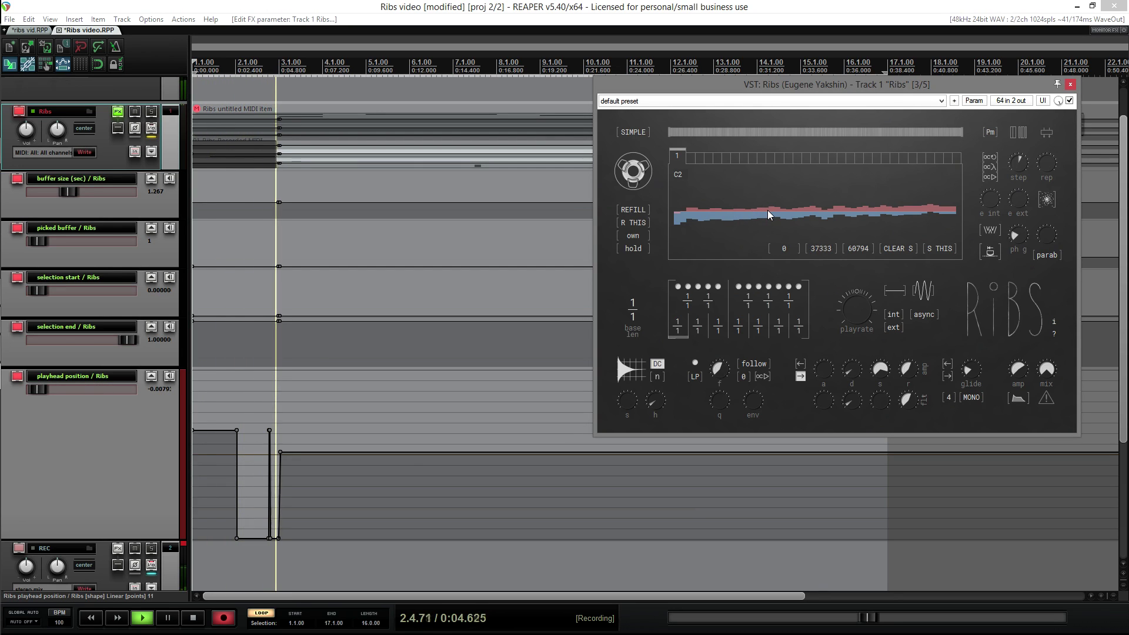
{"action": "left_click", "coordinate": [770, 210]}
{"action": "left_click", "coordinate": [774, 209]}
{"action": "left_click", "coordinate": [778, 208]}
{"action": "left_click", "coordinate": [784, 207]}
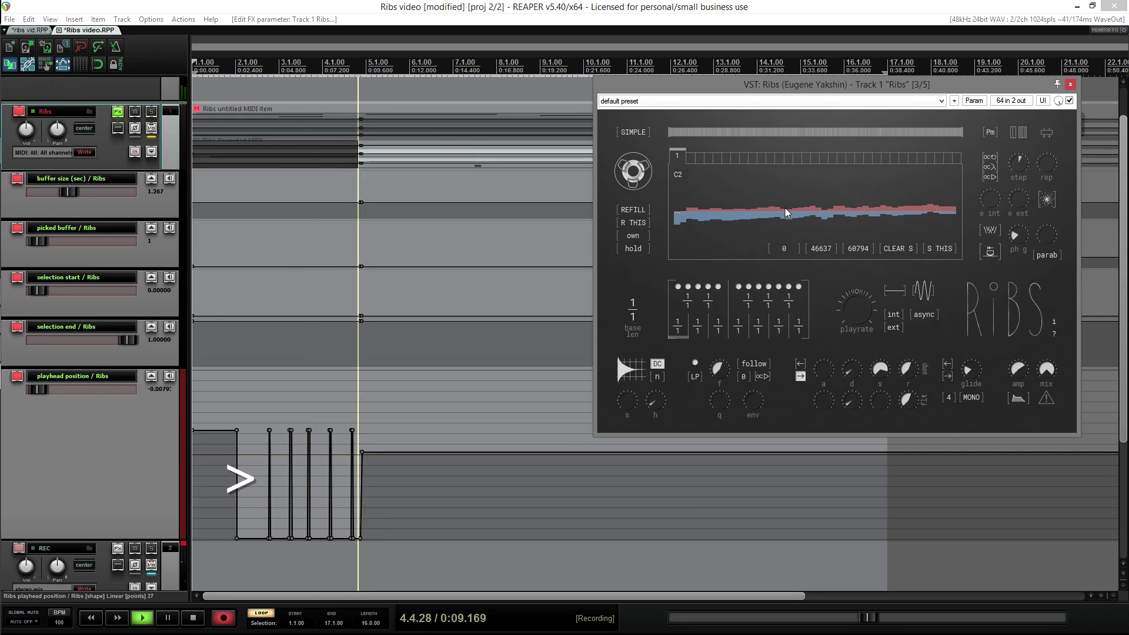
{"action": "left_click", "coordinate": [790, 208]}
{"action": "left_click", "coordinate": [815, 209]}
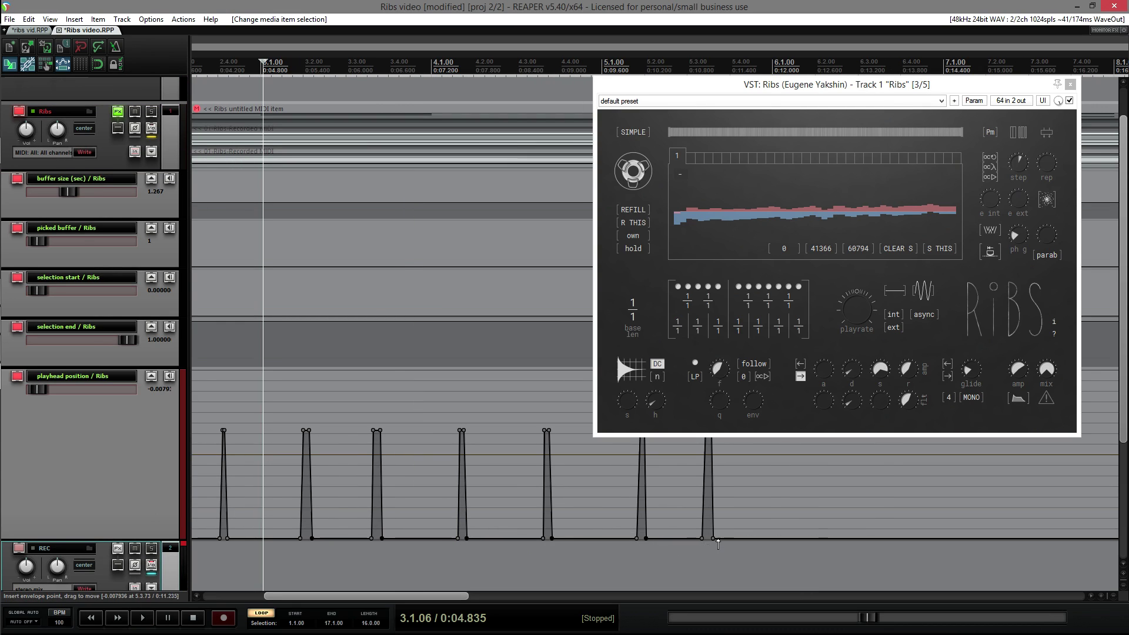
Reshape the playhead position envelope by drawing a freehand curve over the recorded pulses
{"action": "left_click_drag", "start_coordinate": [713, 537], "coordinate": [710, 544]}
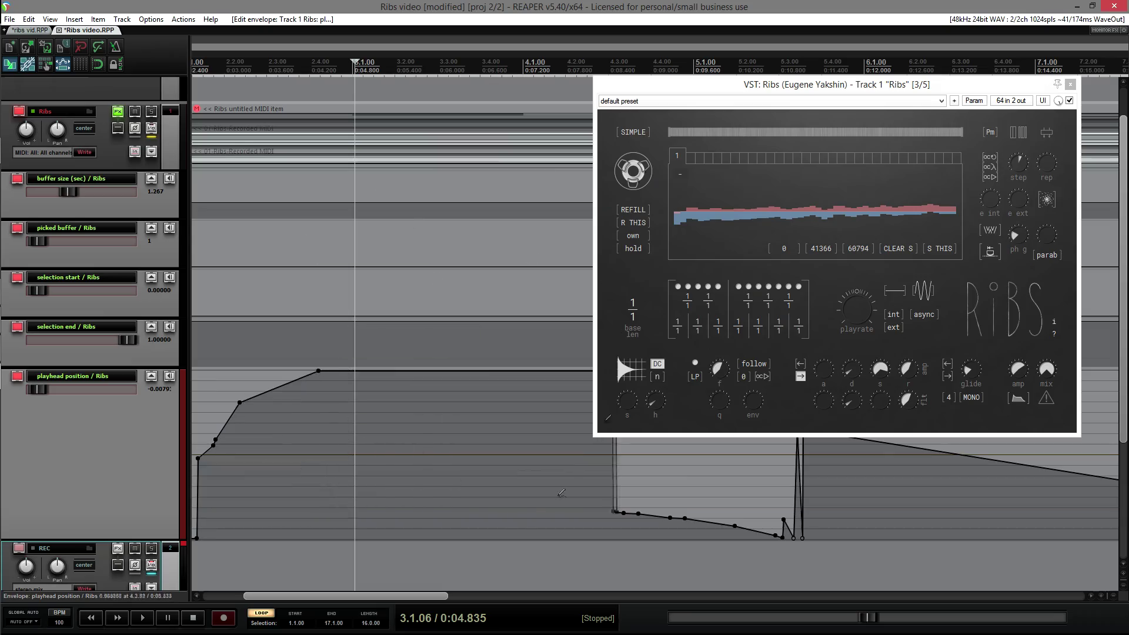
{"action": "mouse_move", "coordinate": [561, 493]}
{"action": "left_mouse_down"}
{"action": "mouse_move", "coordinate": [401, 398]}
{"action": "mouse_move", "coordinate": [629, 452]}
{"action": "mouse_move", "coordinate": [424, 465]}
{"action": "left_mouse_up"}
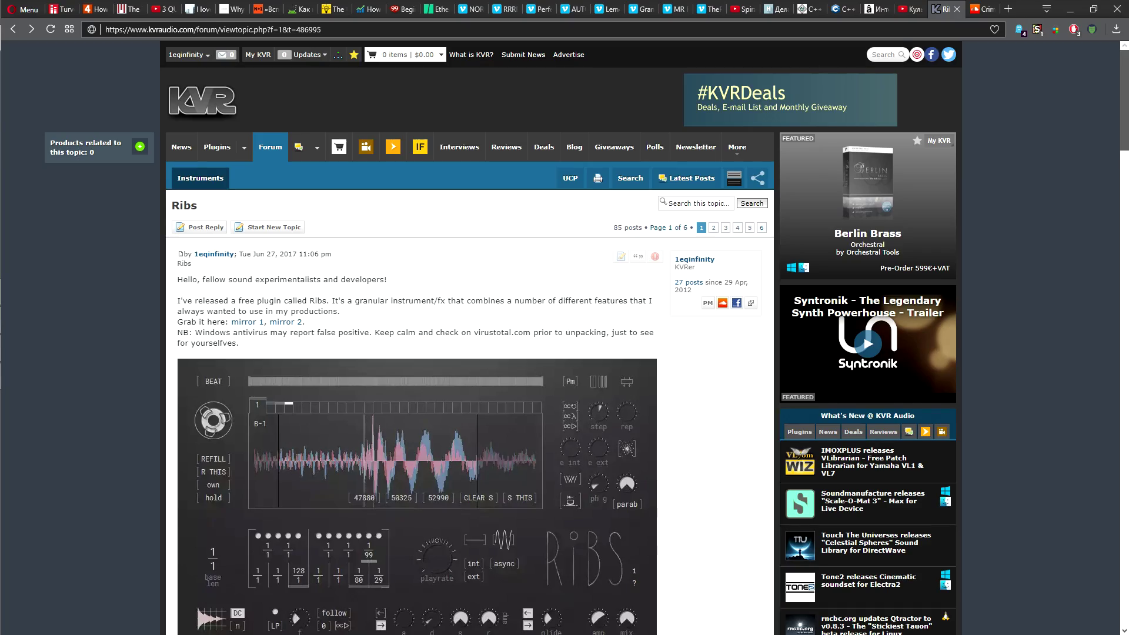
Look through the Ribs thread on the KVR Audio forum in the browser and the page open in the neighbouring tab
{"action": "scroll", "coordinate": [470, 330], "scroll_direction": "down", "scroll_amount": 15}
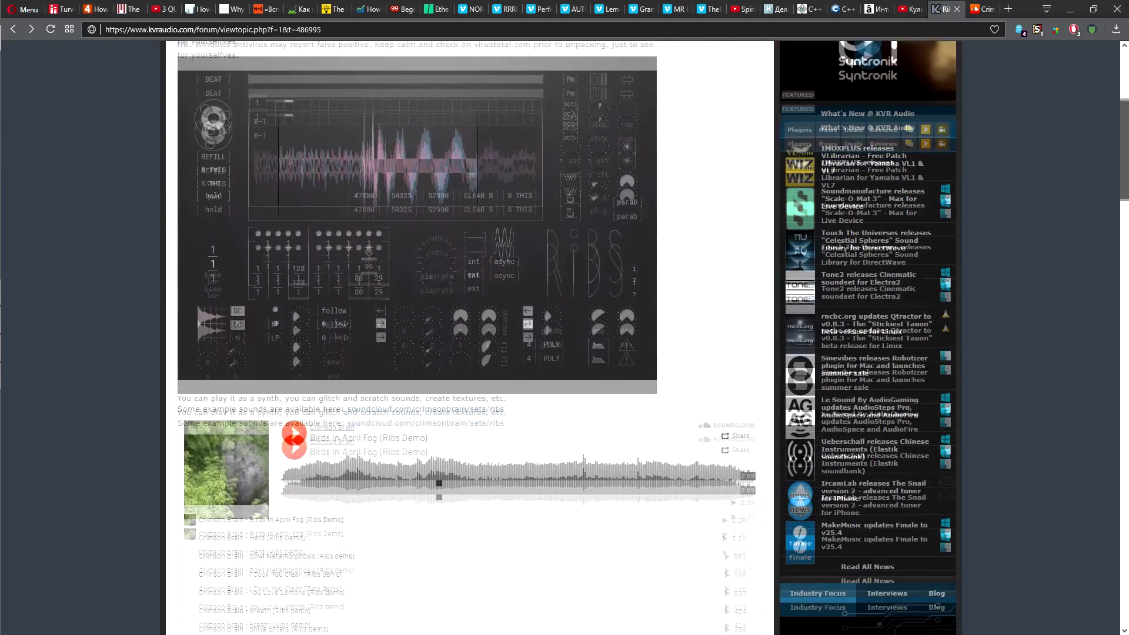
{"action": "scroll", "coordinate": [469, 338], "scroll_direction": "down", "scroll_amount": 16}
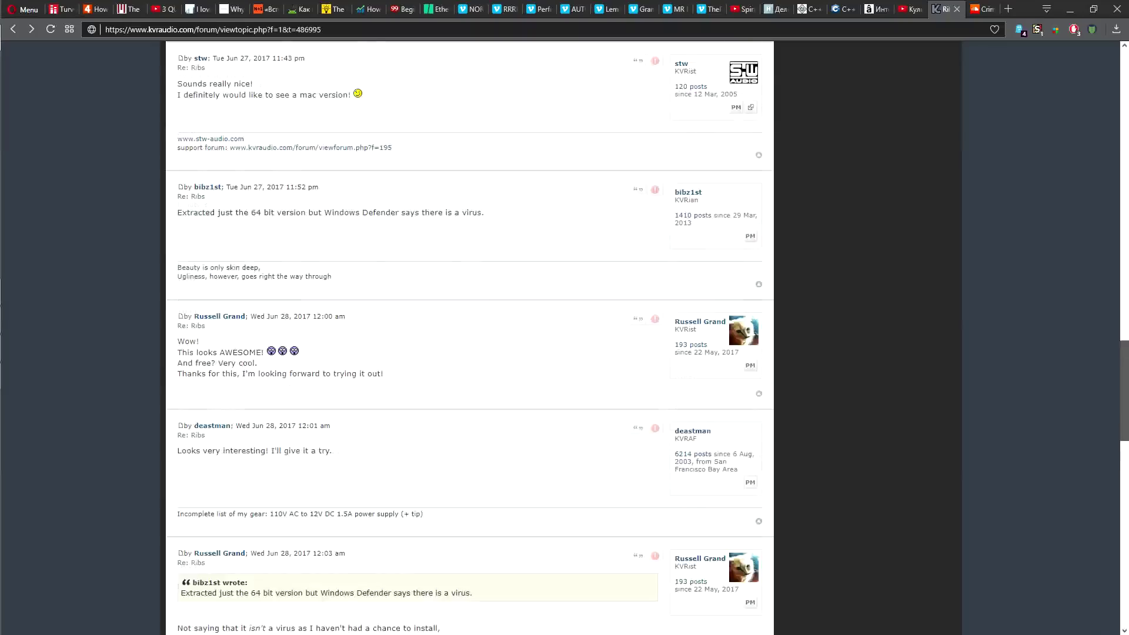
{"action": "left_click", "coordinate": [978, 9]}
{"action": "left_click_drag", "start_coordinate": [1123, 79], "coordinate": [1126, 587]}
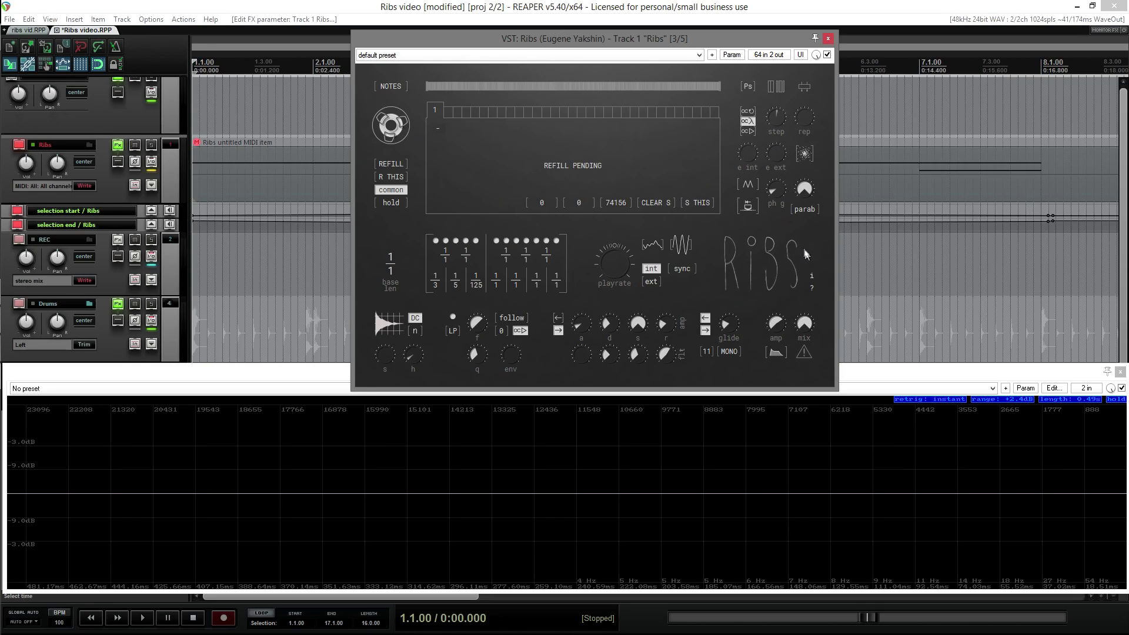
Switch back to REAPER, show the Ribs plugin's version information and follow its Patreon link
{"action": "left_click", "coordinate": [811, 275]}
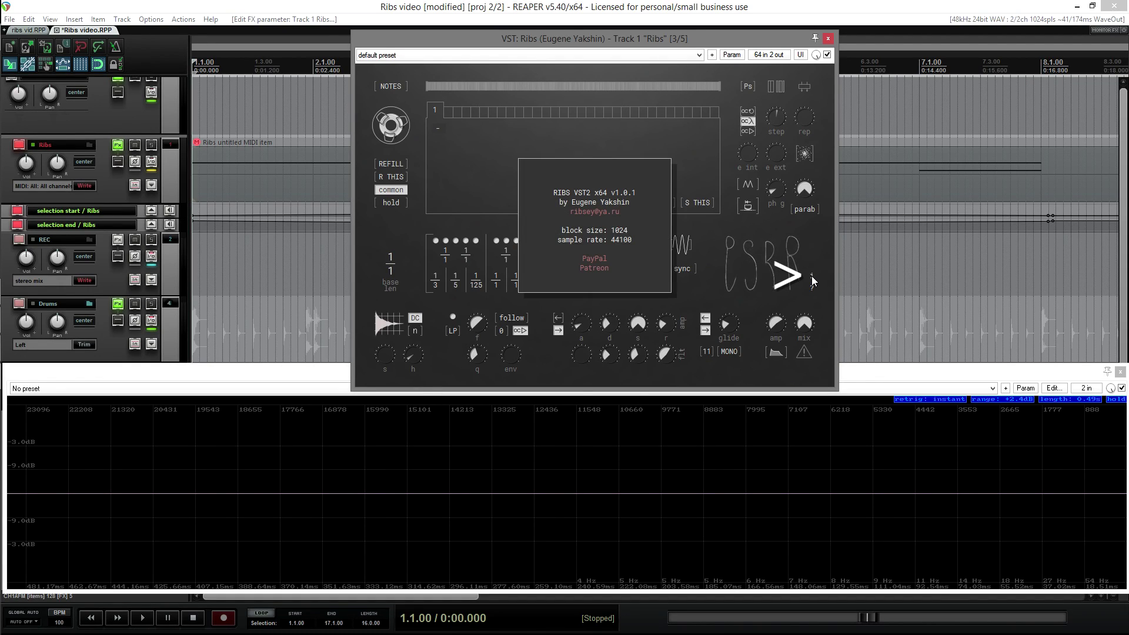
{"action": "left_click", "coordinate": [594, 267]}
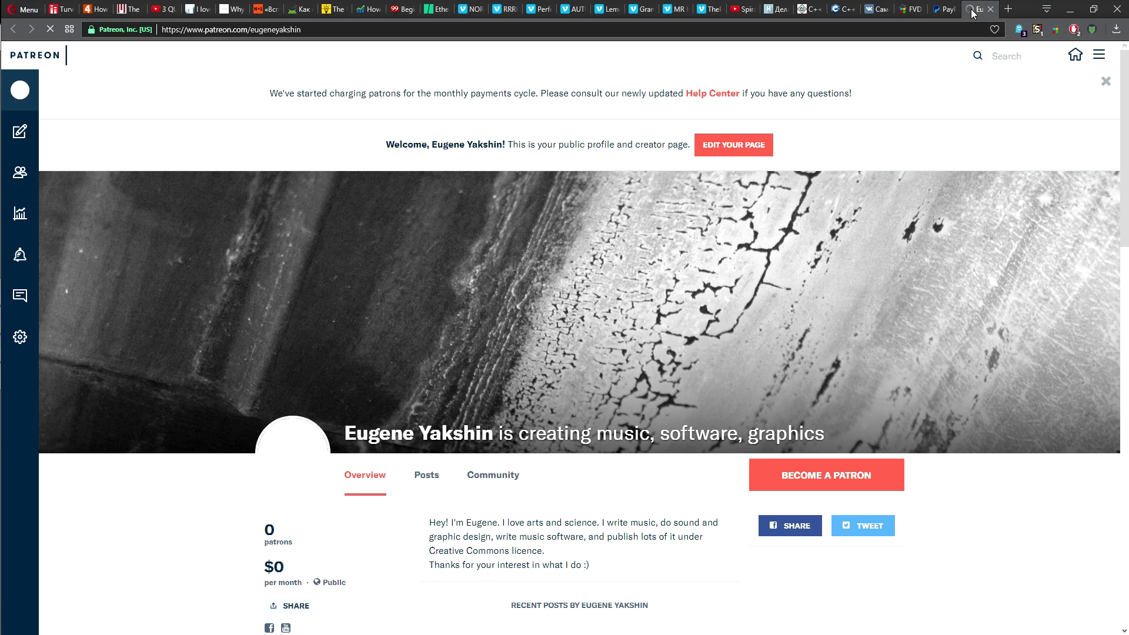